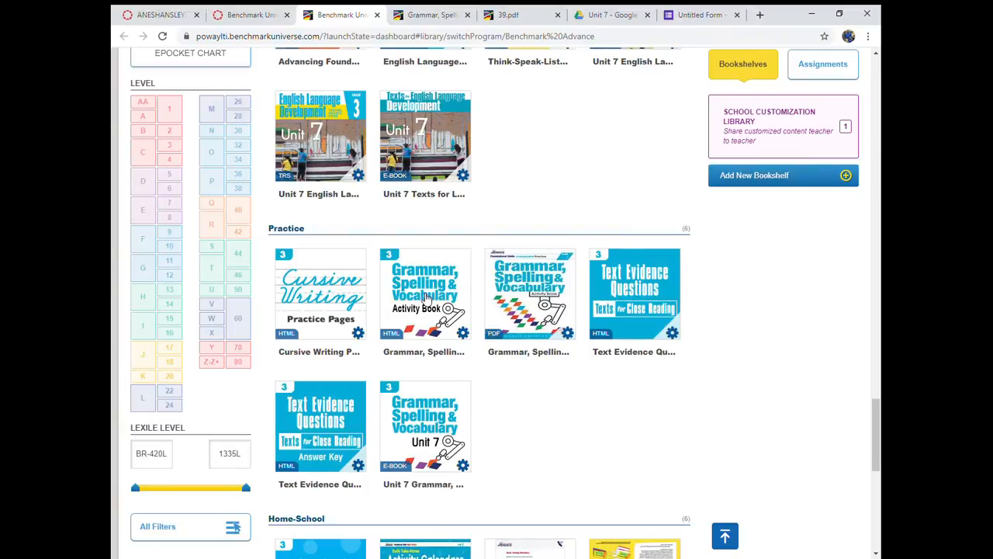
- Show the Unit 7 weekly resources in the Grade 3 Grammar, Spelling & Vocabulary Activity Book
{"action": "left_click", "coordinate": [425, 14]}
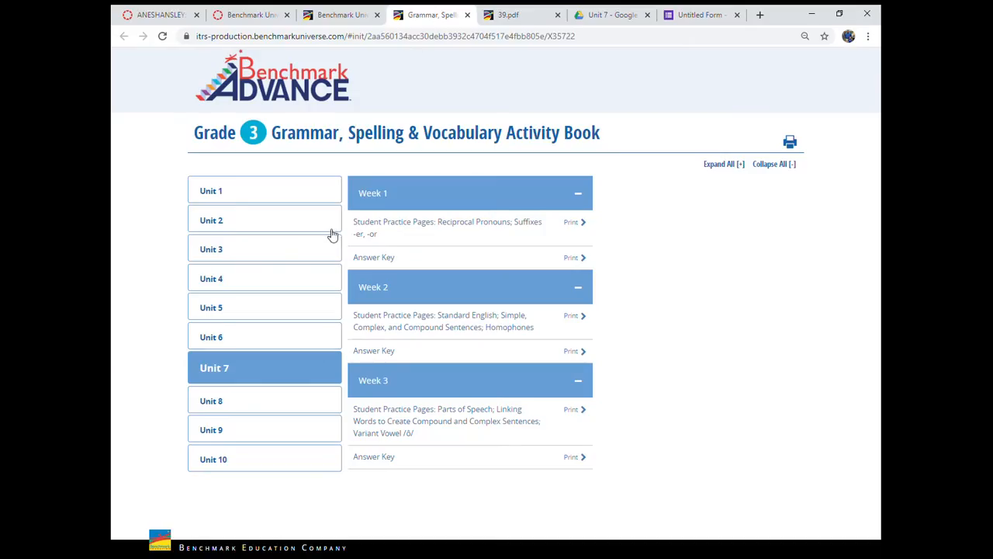
{"action": "left_click", "coordinate": [248, 194]}
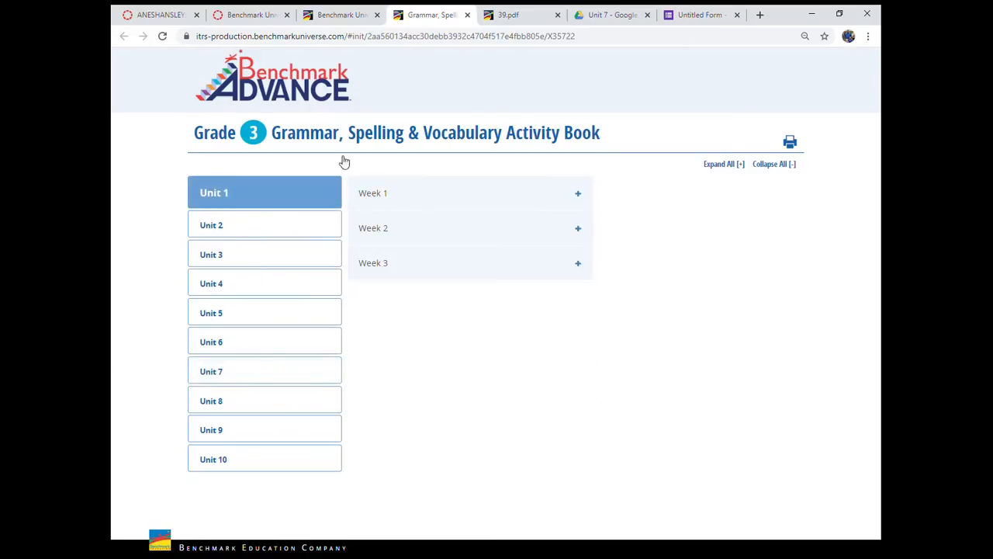
{"action": "left_click", "coordinate": [246, 380]}
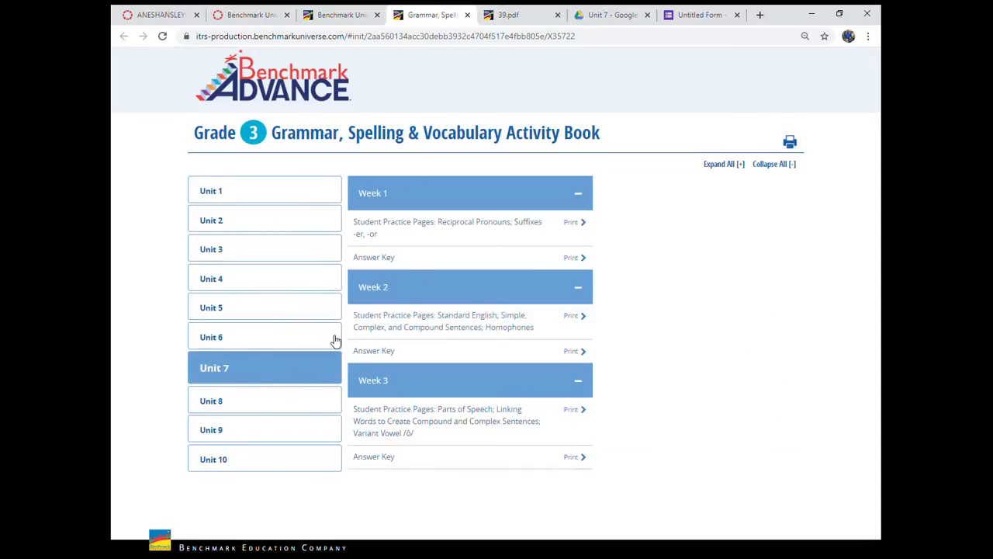
{"action": "mouse_move", "coordinate": [401, 327]}
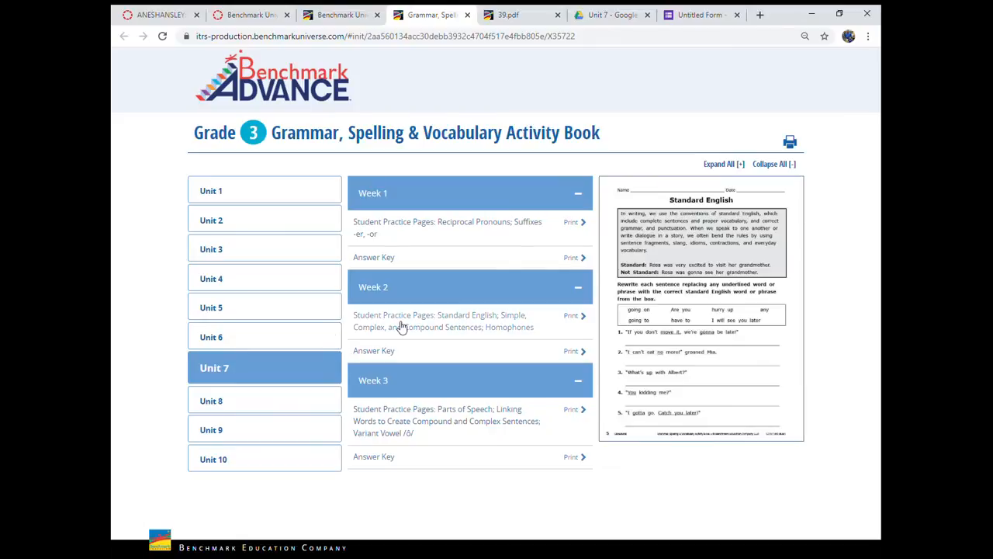
- Collapse Weeks 1, 2 and 3 of Unit 7 and expand them all again
{"action": "left_click", "coordinate": [432, 294]}
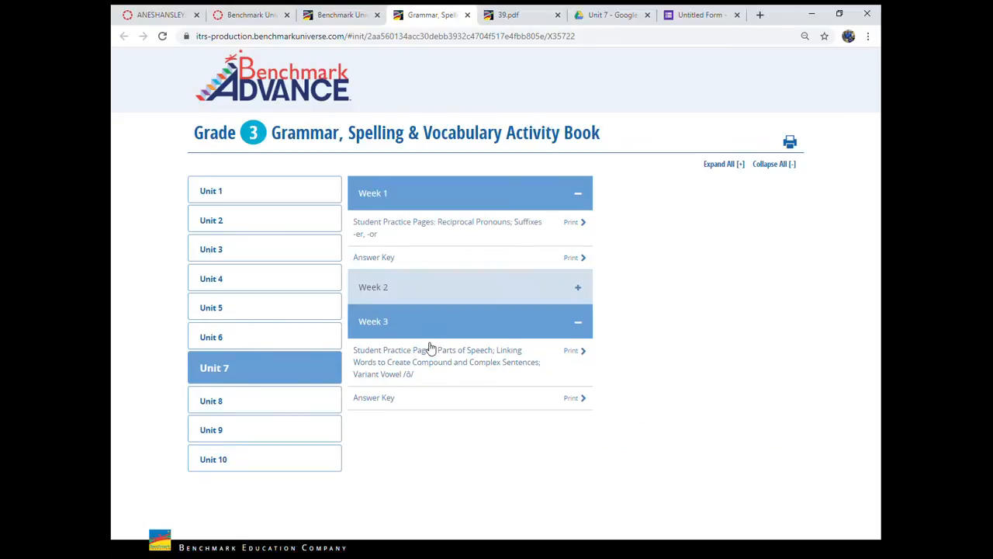
{"action": "left_click", "coordinate": [432, 330]}
{"action": "left_click", "coordinate": [428, 192]}
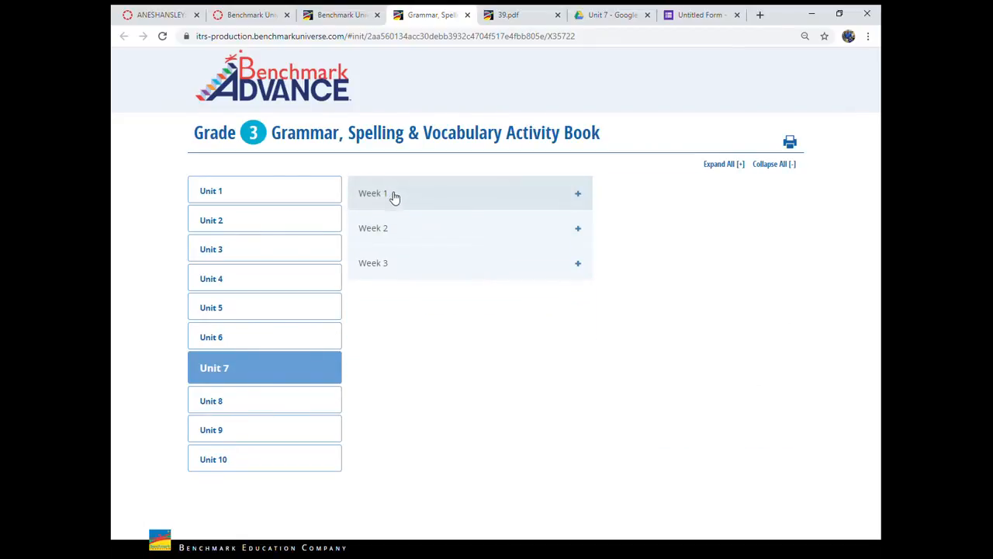
{"action": "left_click", "coordinate": [395, 195]}
{"action": "left_click", "coordinate": [412, 289]}
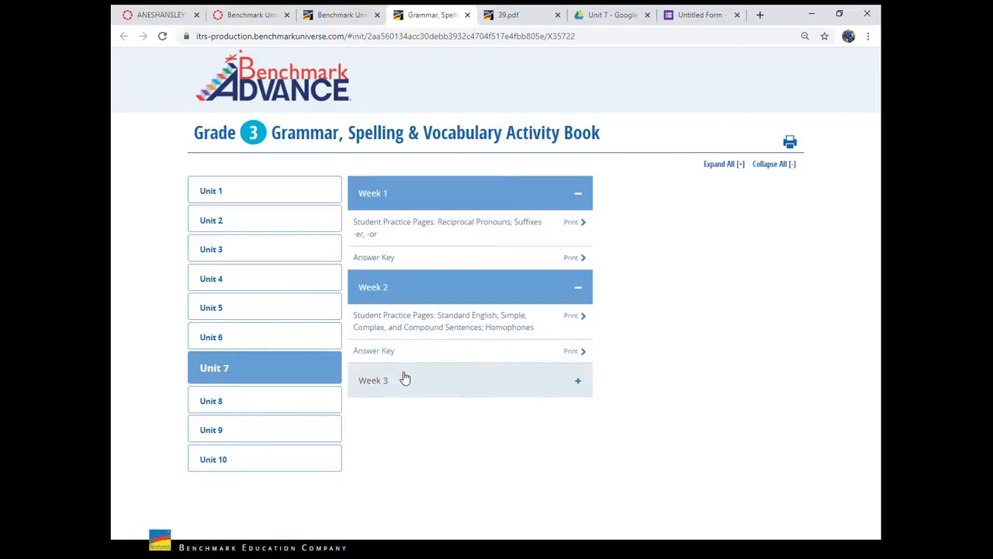
{"action": "left_click", "coordinate": [404, 380]}
- Open the Week 2 Student Practice Pages and look through the Standard English worksheet
{"action": "mouse_move", "coordinate": [404, 322]}
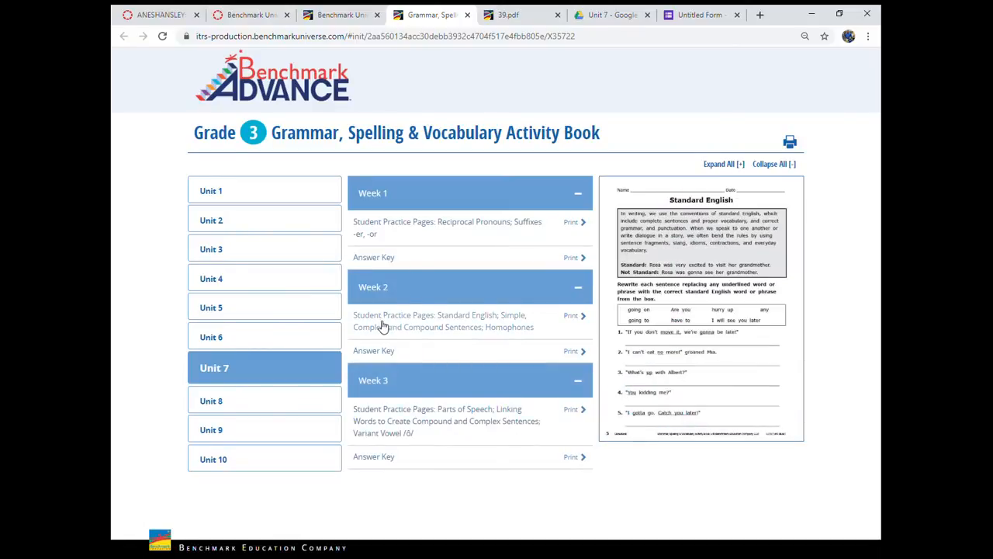
{"action": "left_click", "coordinate": [490, 327]}
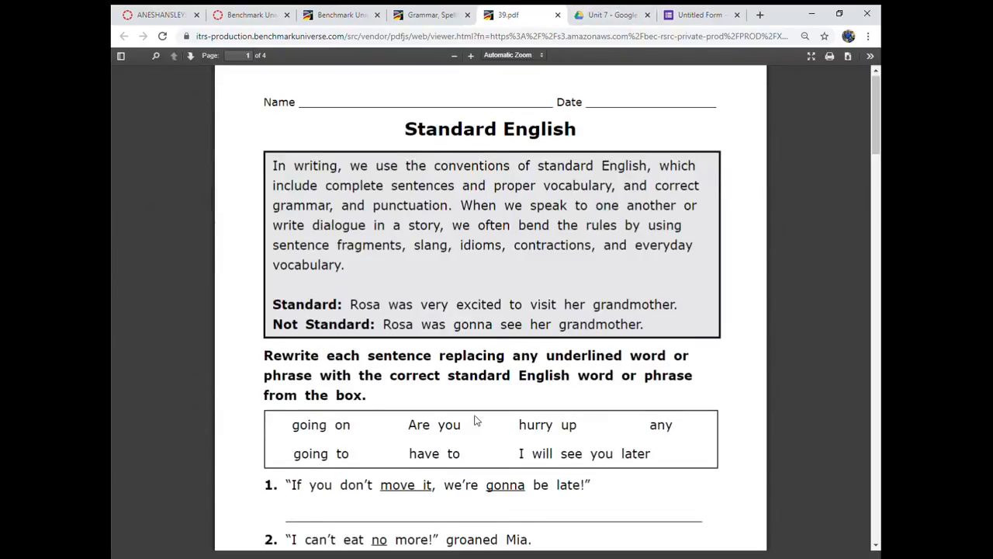
{"action": "scroll", "coordinate": [480, 420], "scroll_direction": "down", "scroll_amount": 3}
{"action": "scroll", "coordinate": [477, 418], "scroll_direction": "down", "scroll_amount": 1}
{"action": "scroll", "coordinate": [474, 417], "scroll_direction": "up", "scroll_amount": 5}
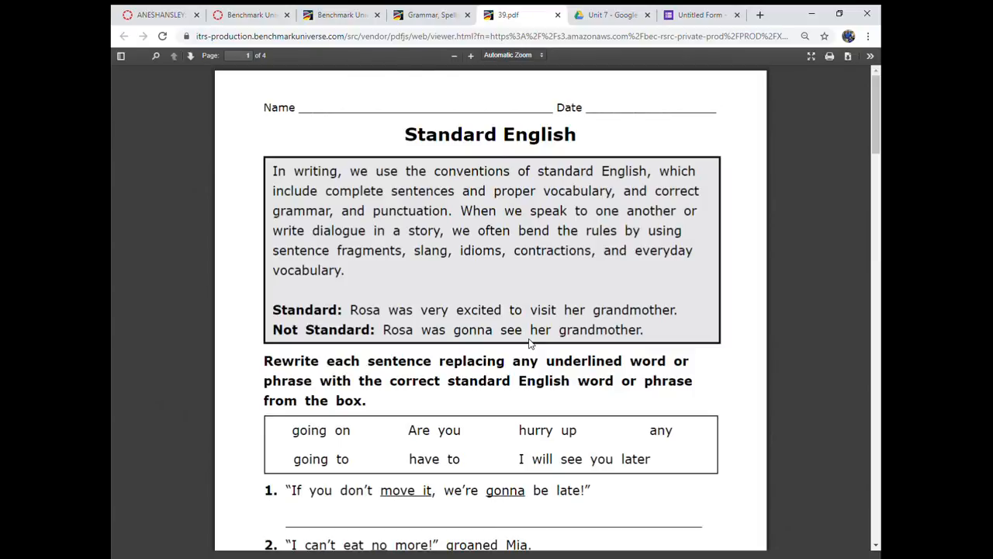
- Switch to the Unit 7 folder in Google Drive and examine the file types that can be created, including Google Forms
{"action": "left_click", "coordinate": [608, 17]}
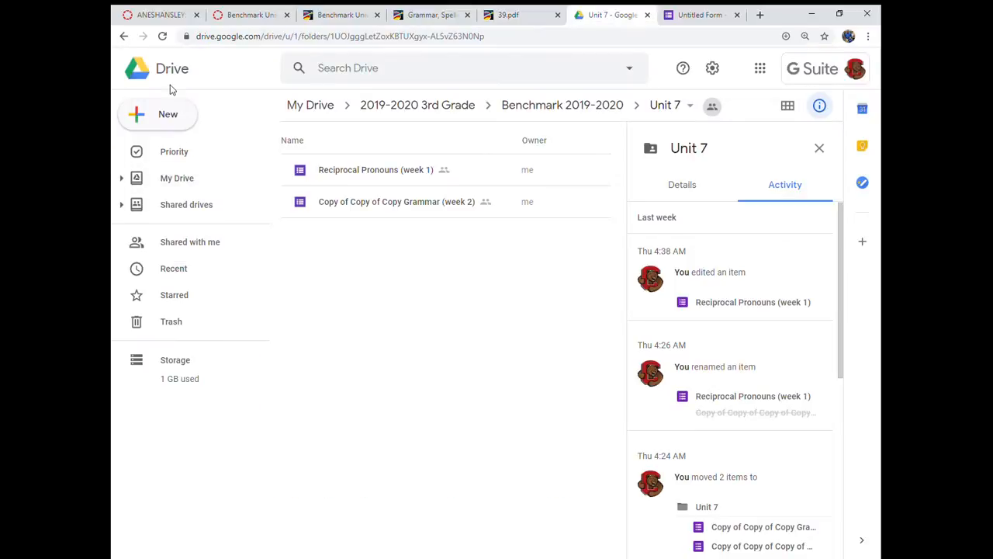
{"action": "left_click", "coordinate": [152, 117]}
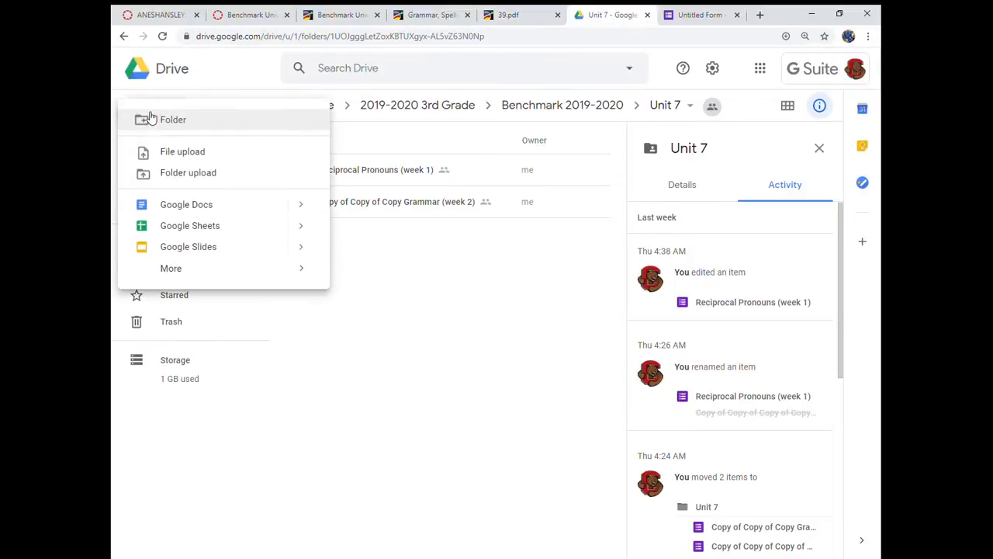
{"action": "mouse_move", "coordinate": [177, 271]}
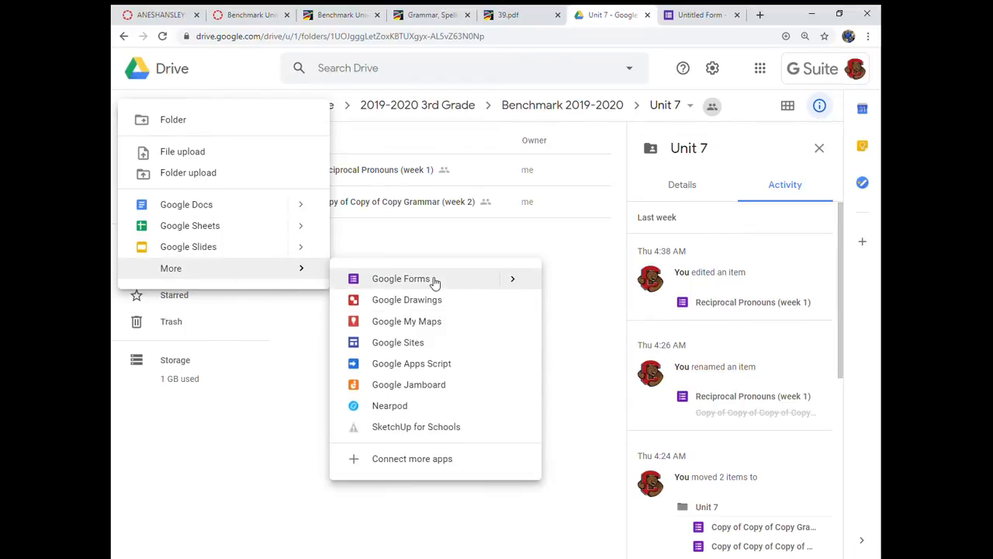
{"action": "left_click", "coordinate": [534, 233]}
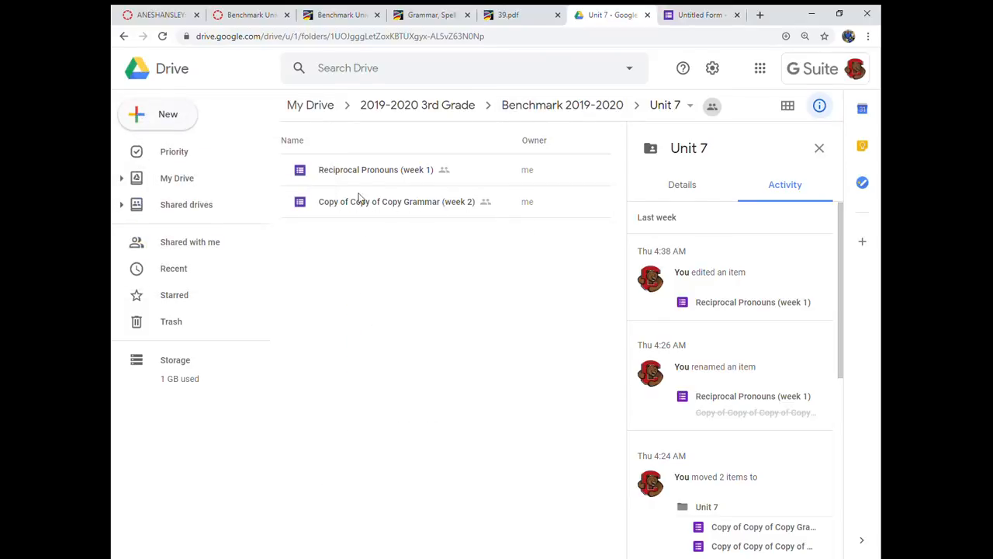
- Switch to the untitled Google Form and examine the question types available for its first question
{"action": "left_click", "coordinate": [696, 15]}
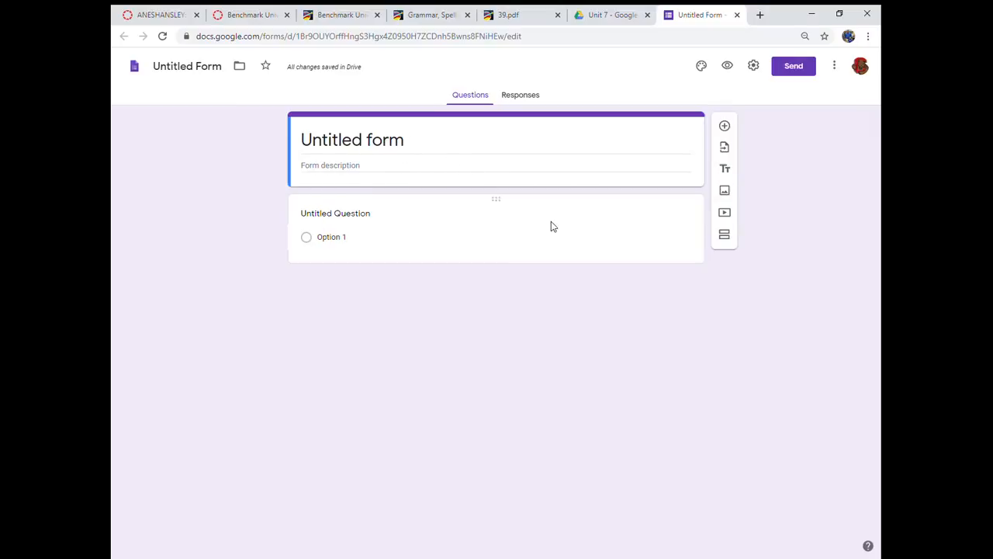
{"action": "left_click", "coordinate": [623, 231]}
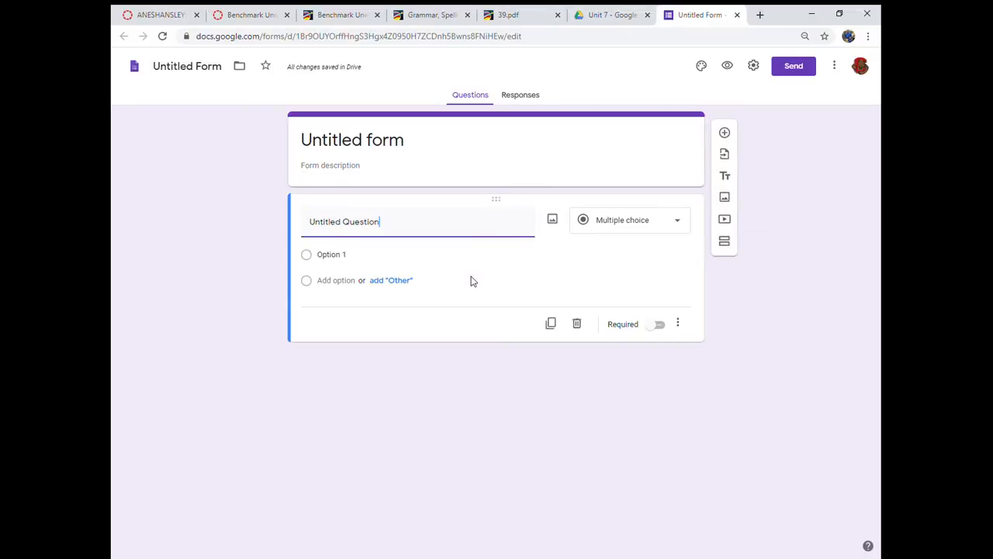
{"action": "left_click", "coordinate": [686, 226]}
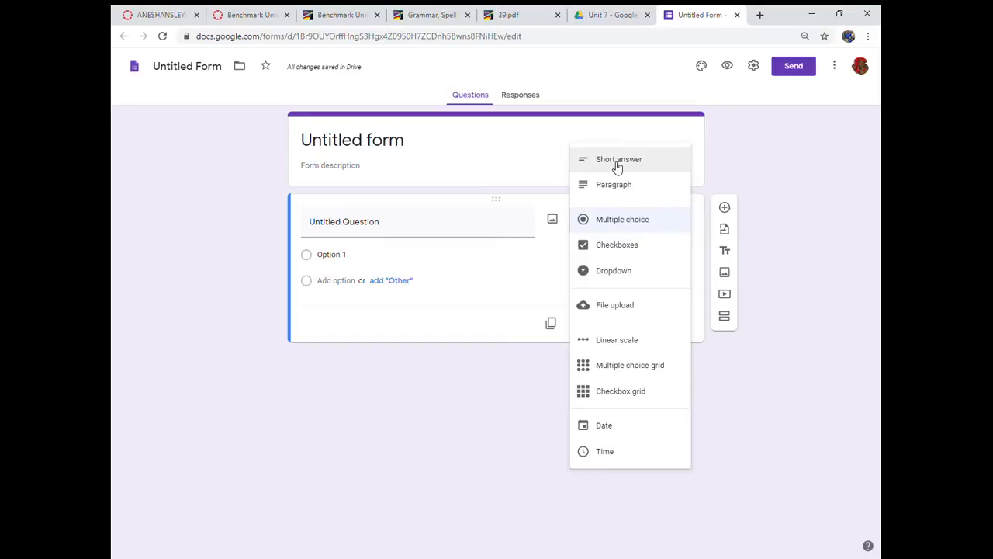
{"action": "left_click", "coordinate": [488, 393]}
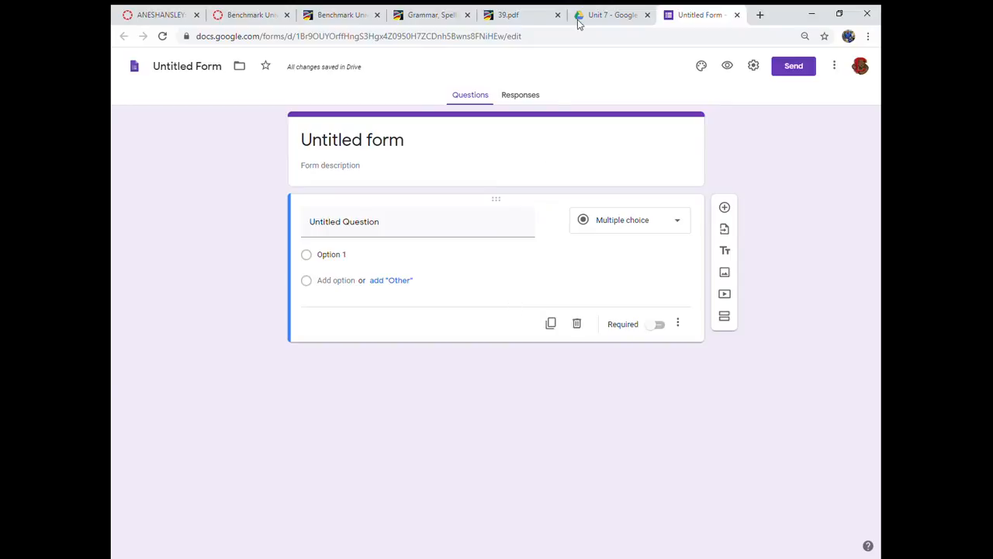
- Copy the worksheet's heading "Standard English" from 39.pdf into the form as its title
{"action": "left_click", "coordinate": [512, 14]}
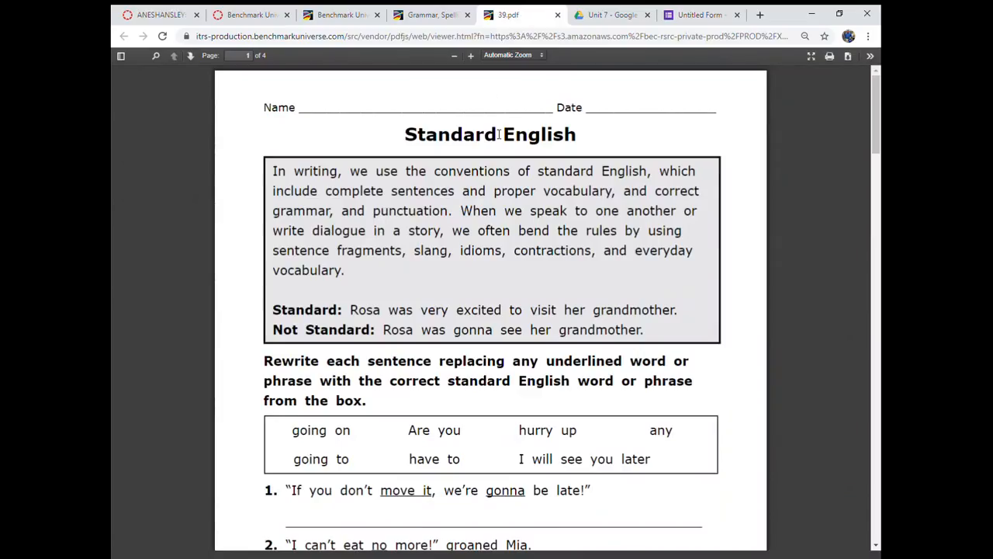
{"action": "left_click_drag", "start_coordinate": [405, 140], "coordinate": [579, 144]}
{"action": "key", "text": "ctrl+c"}
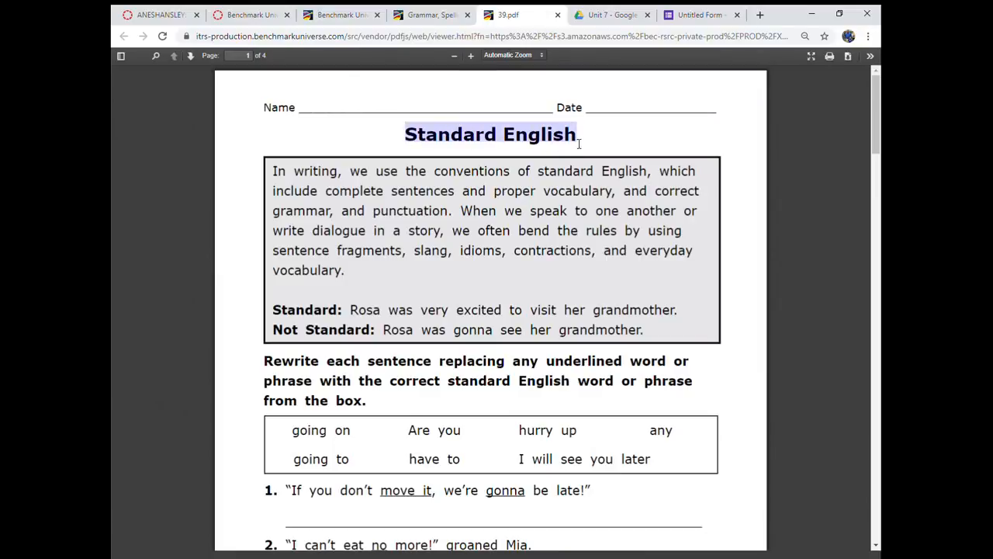
{"action": "left_click", "coordinate": [698, 15]}
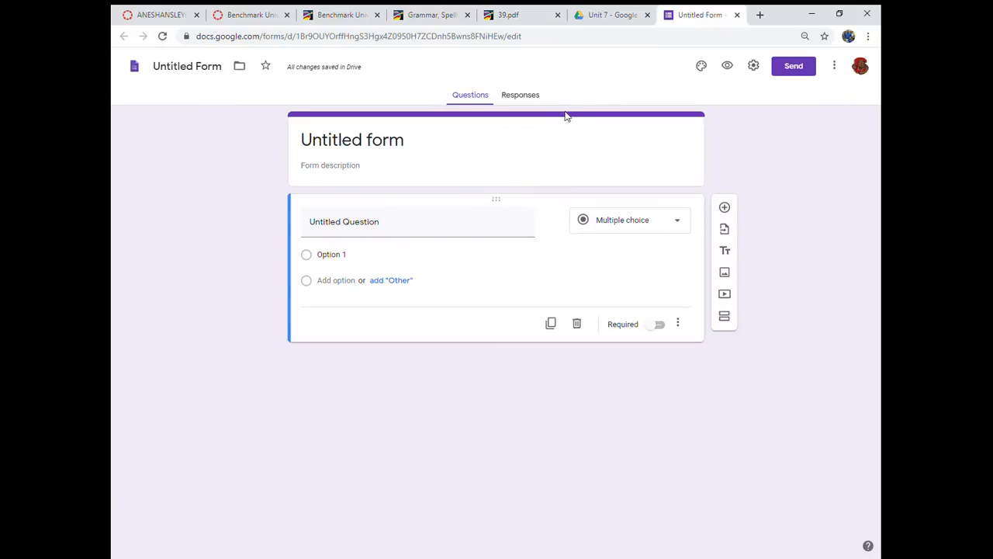
{"action": "left_click", "coordinate": [510, 137]}
{"action": "key", "text": "ctrl+v"}
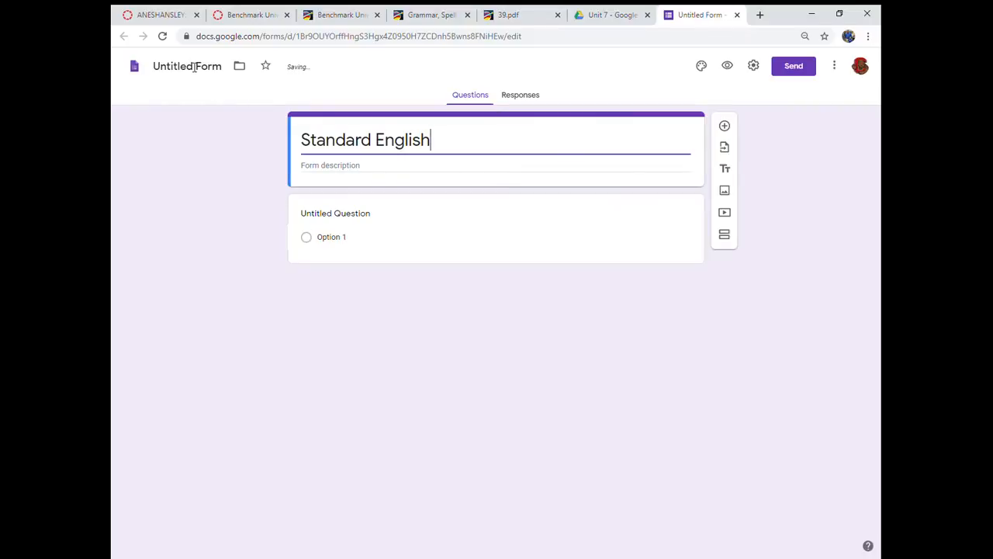
- Rename the form file as "Standard English (Week 2)"
{"action": "left_click", "coordinate": [194, 66]}
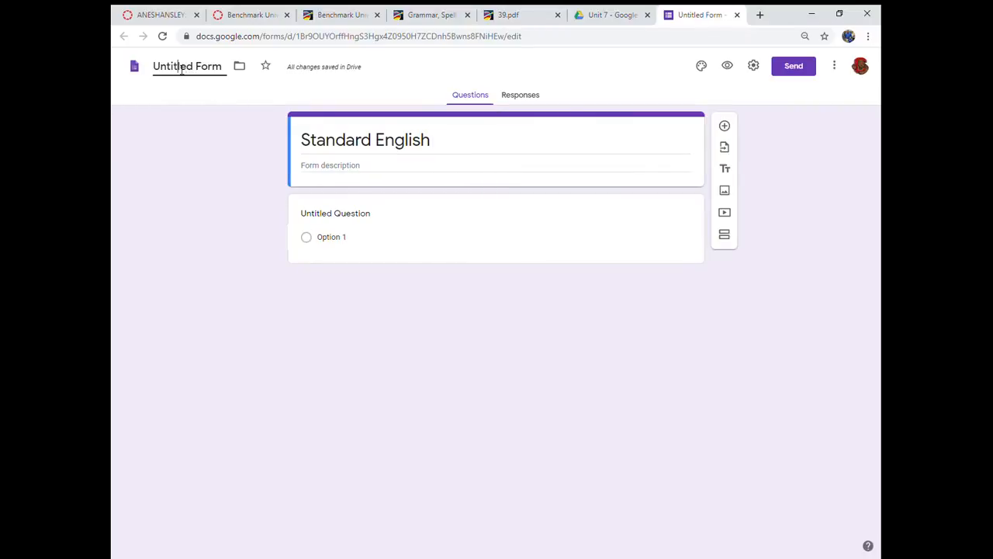
{"action": "triple_click", "coordinate": [180, 67]}
{"action": "type", "text": "Stand"}
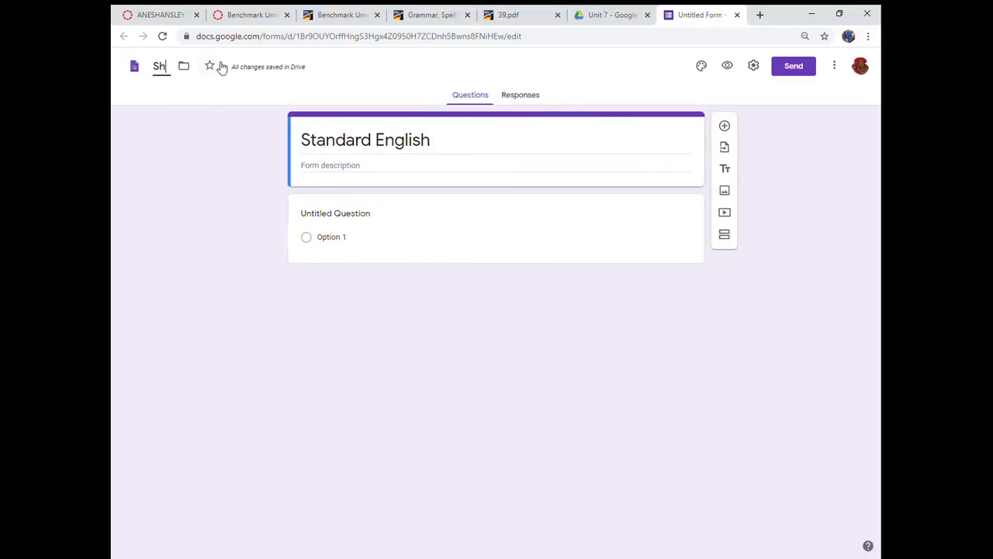
{"action": "type", "text": "ard Engl"}
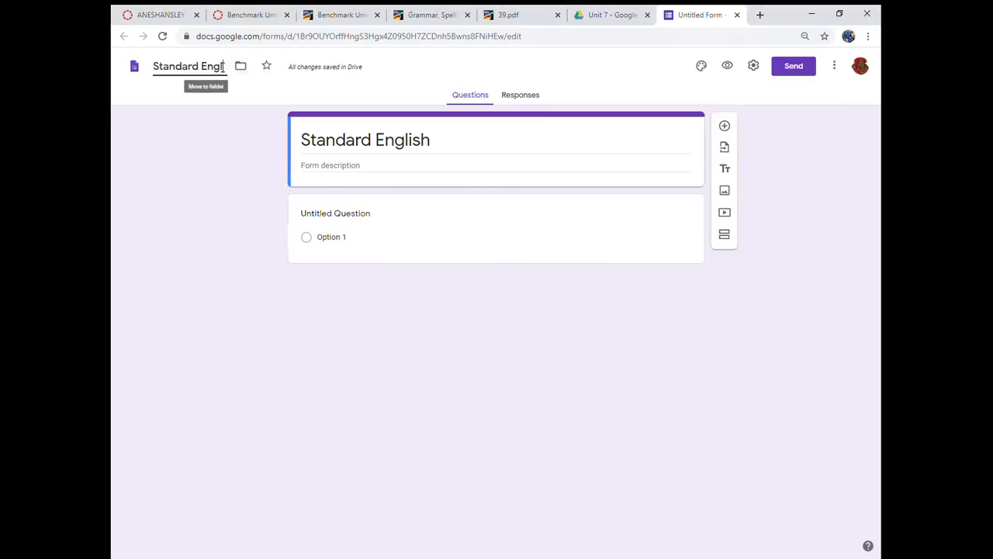
{"action": "type", "text": "ish (Week"}
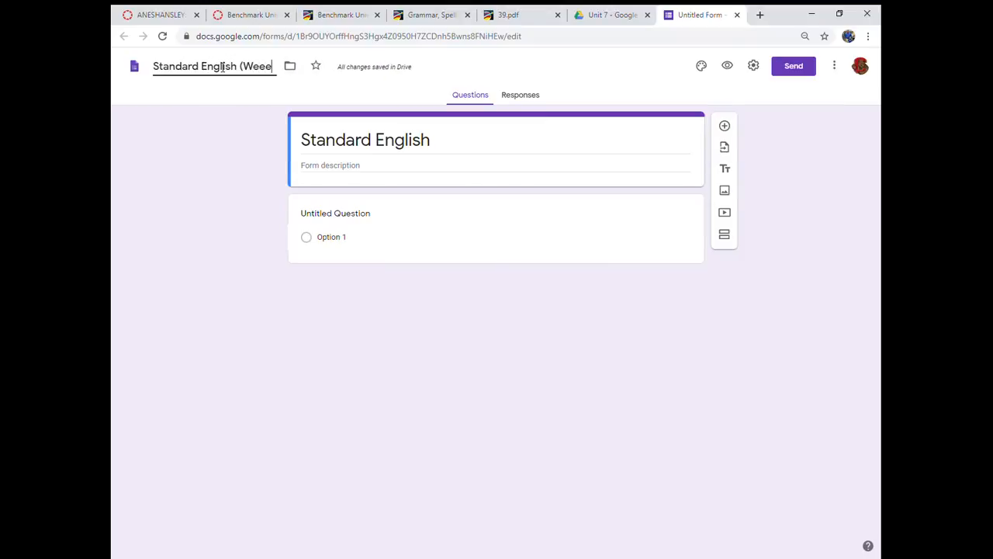
{"action": "type", "text": " 2)"}
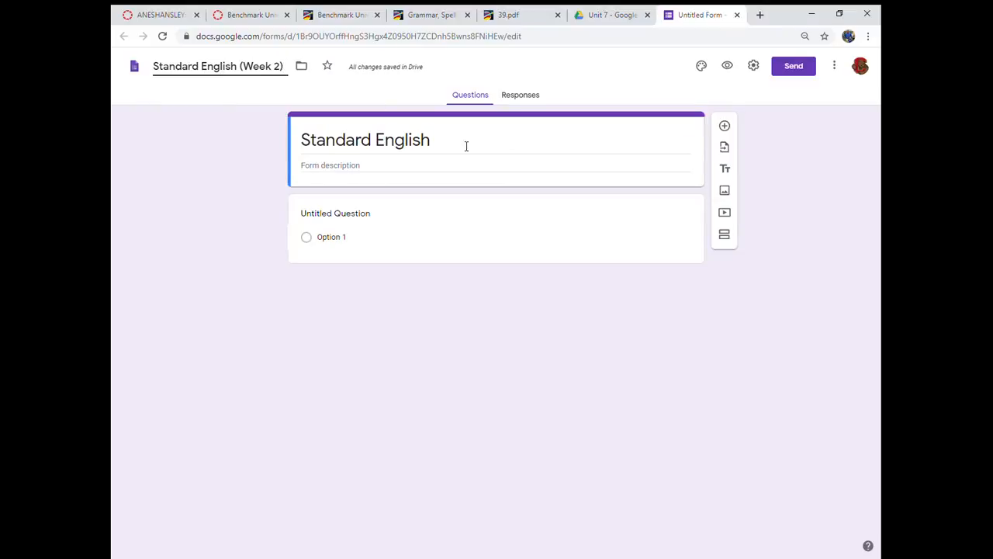
- Copy the boxed explanation and the Standard/Not Standard examples from 39.pdf into the form description
{"action": "left_click", "coordinate": [470, 176]}
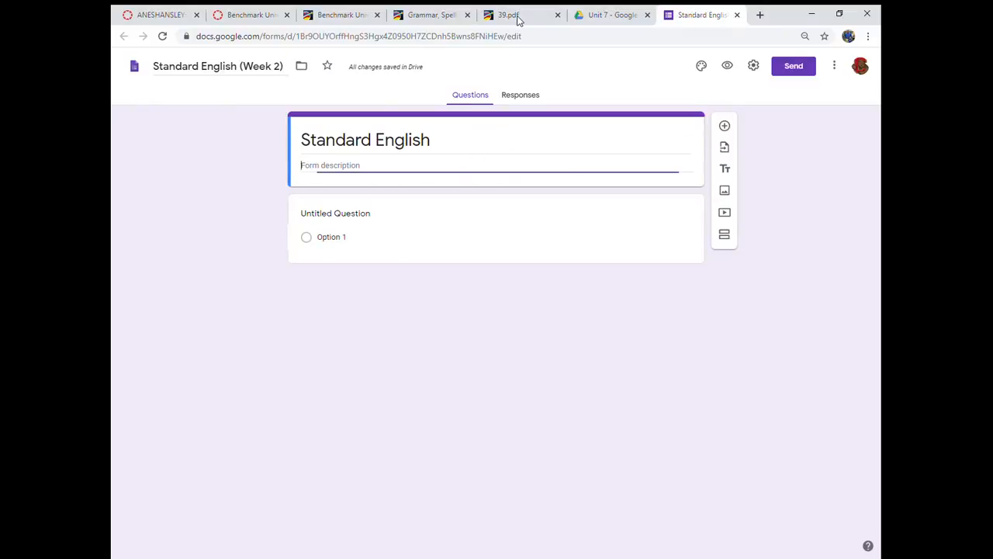
{"action": "left_click", "coordinate": [515, 16]}
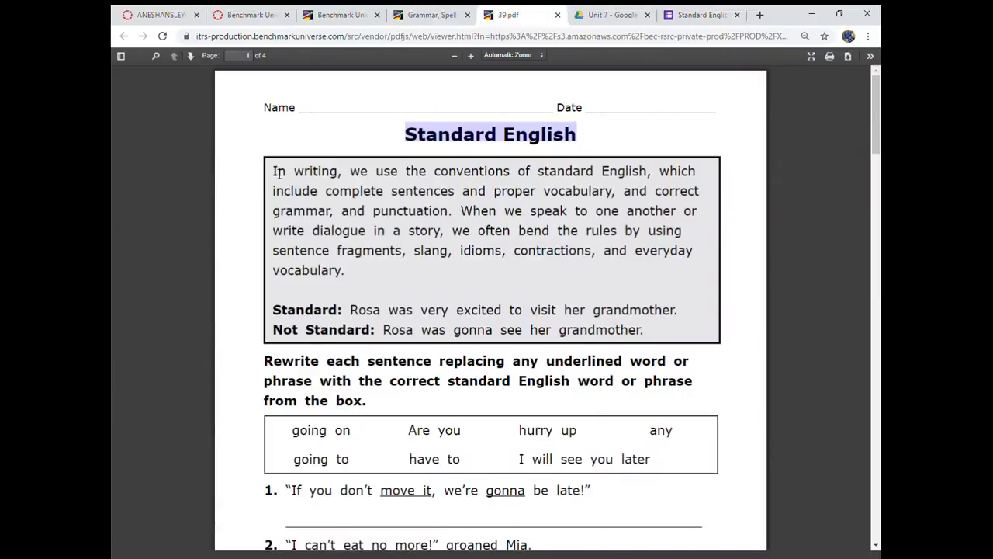
{"action": "left_click_drag", "start_coordinate": [274, 171], "coordinate": [291, 192]}
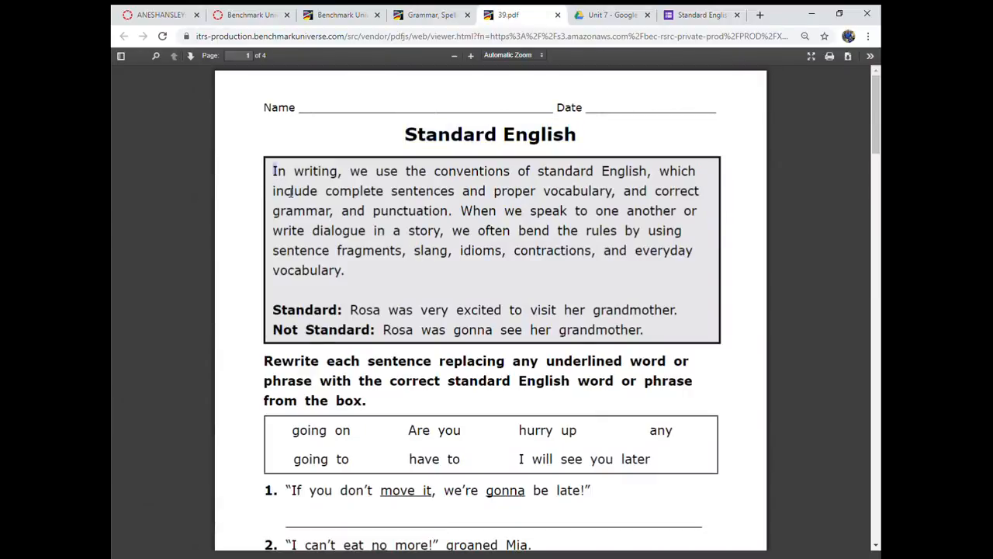
{"action": "double_click", "coordinate": [279, 177]}
{"action": "left_click", "coordinate": [279, 176]}
{"action": "key", "text": "ctrl+a"}
{"action": "left_click", "coordinate": [647, 332], "text": "shift"}
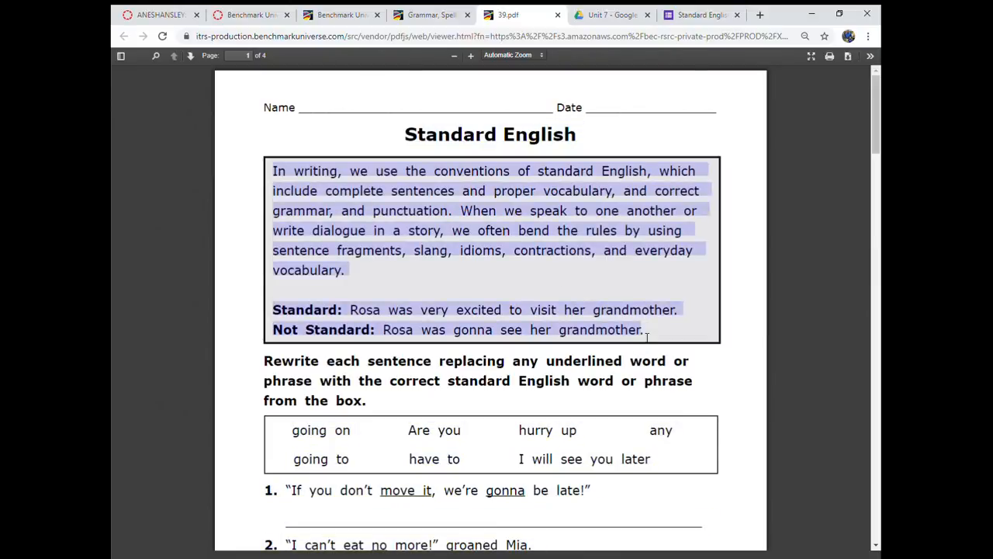
{"action": "left_click", "coordinate": [694, 14]}
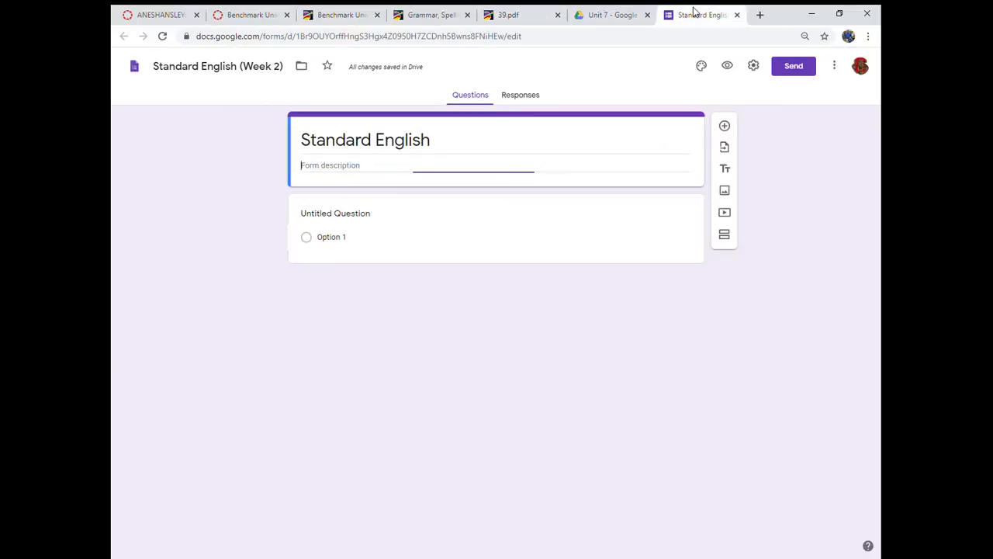
{"action": "left_click", "coordinate": [412, 171]}
{"action": "type", "text": "In writing, we use the conventions of standard English, which include complete sentences and proper vocabulary, and correct grammar, and punctuation. When we speak to one another or write dialogue in a story, we often bend the rules by using sentence fragments, slang, idioms, contractions, and everyday vocabulary.Standard: Rosa was very excited to visit her grandmother.Not Standard: Rosa was gonna see her grandmother."}
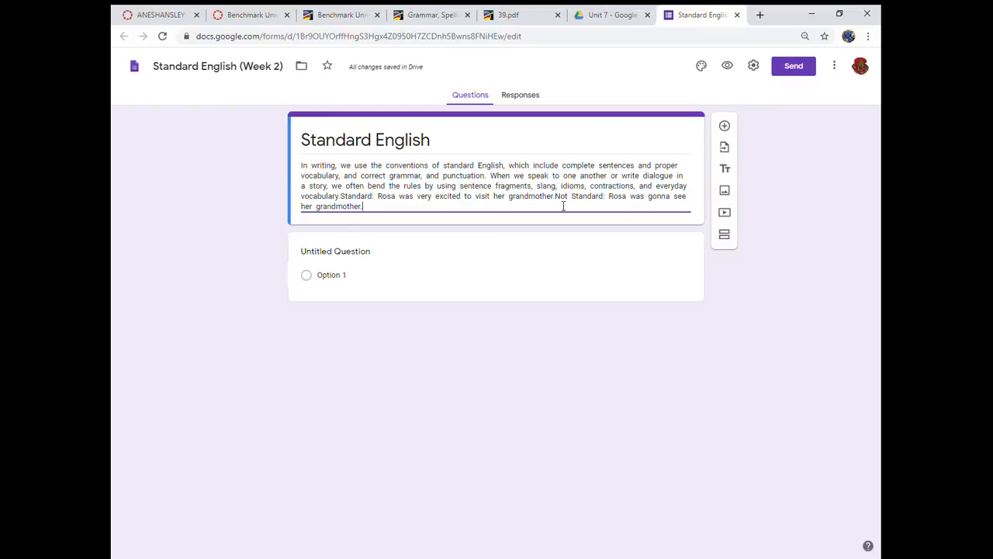
- Break the form description into paragraphs separated by blank lines, starting at "When we speak", "Standard:" and "Not Standard:"
{"action": "left_click", "coordinate": [497, 179]}
{"action": "key", "text": "Return"}
{"action": "key", "text": "Return"}
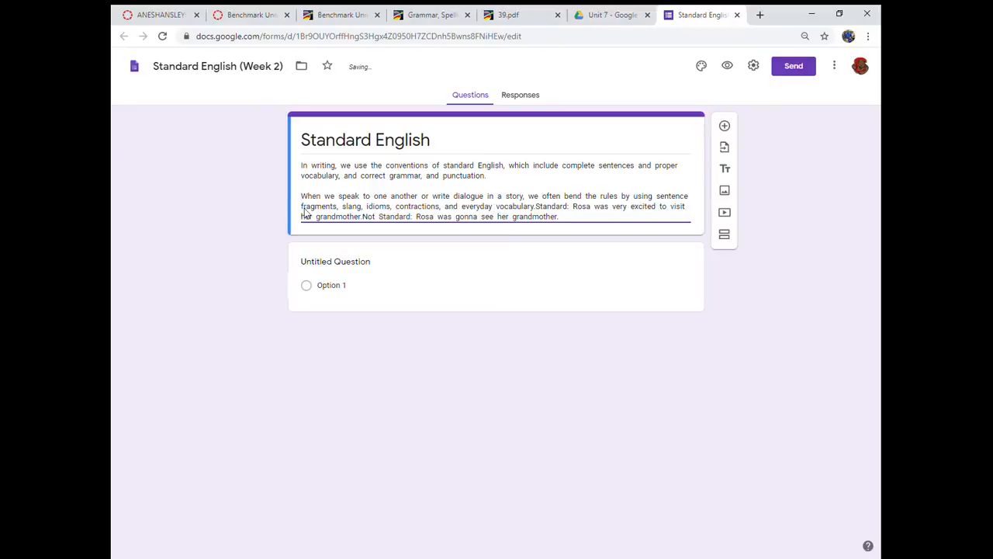
{"action": "left_click", "coordinate": [536, 207]}
{"action": "key", "text": "Return"}
{"action": "key", "text": "Return"}
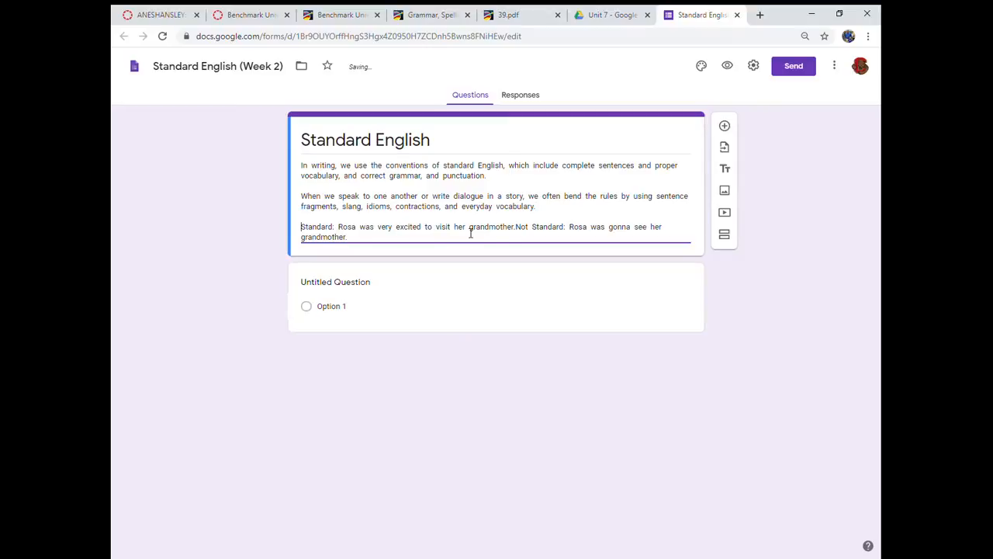
{"action": "left_click", "coordinate": [517, 228]}
{"action": "key", "text": "Return"}
{"action": "key", "text": "Return"}
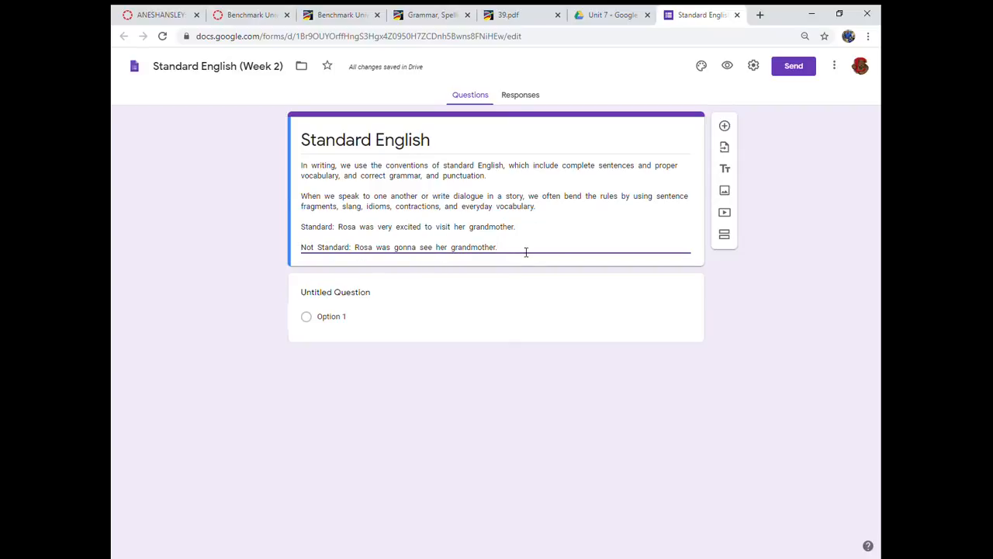
- Copy the bold "Rewrite each sentence" instruction from 39.pdf into a new paragraph at the end of the form description
{"action": "left_click", "coordinate": [525, 252]}
{"action": "key", "text": "Return"}
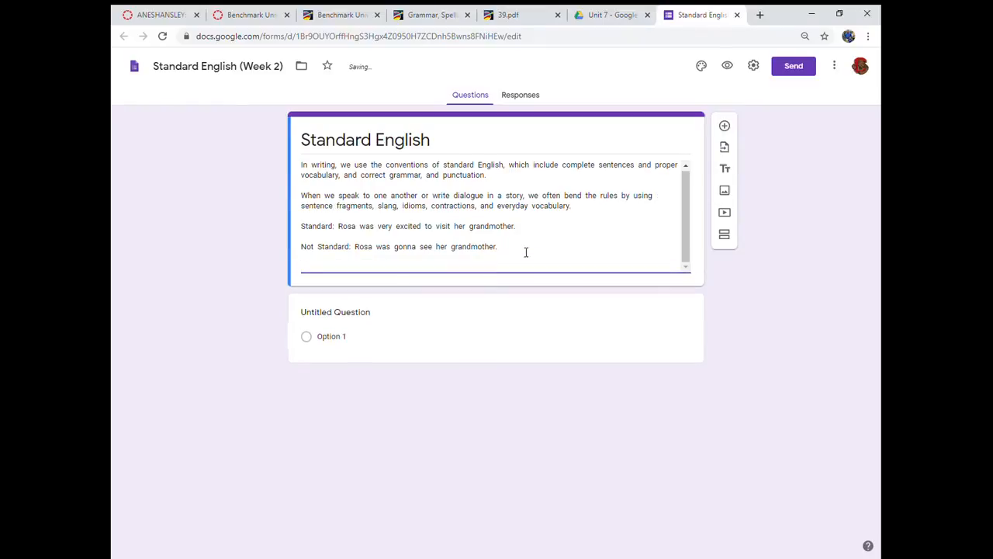
{"action": "left_click", "coordinate": [520, 13]}
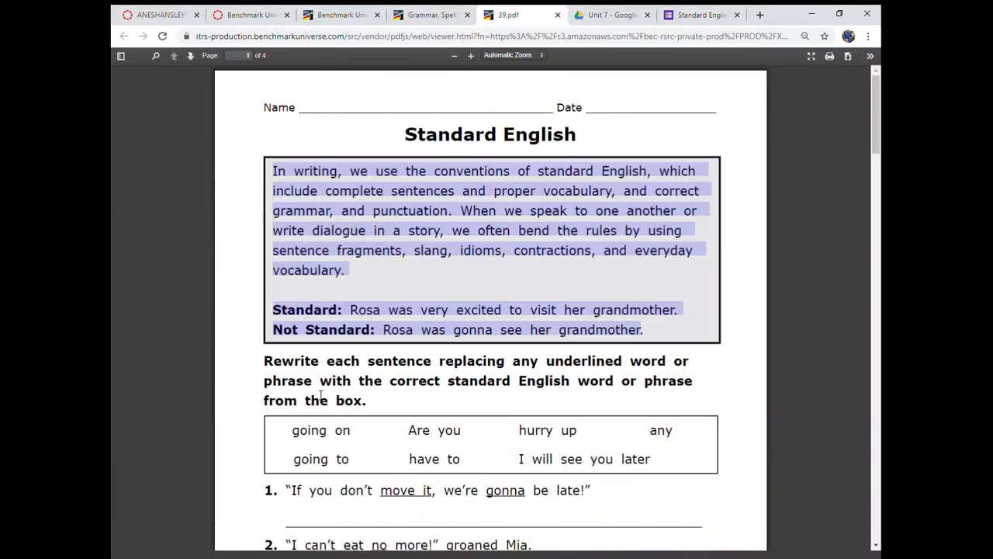
{"action": "left_click_drag", "start_coordinate": [265, 361], "coordinate": [372, 412]}
{"action": "key", "text": "ctrl+c"}
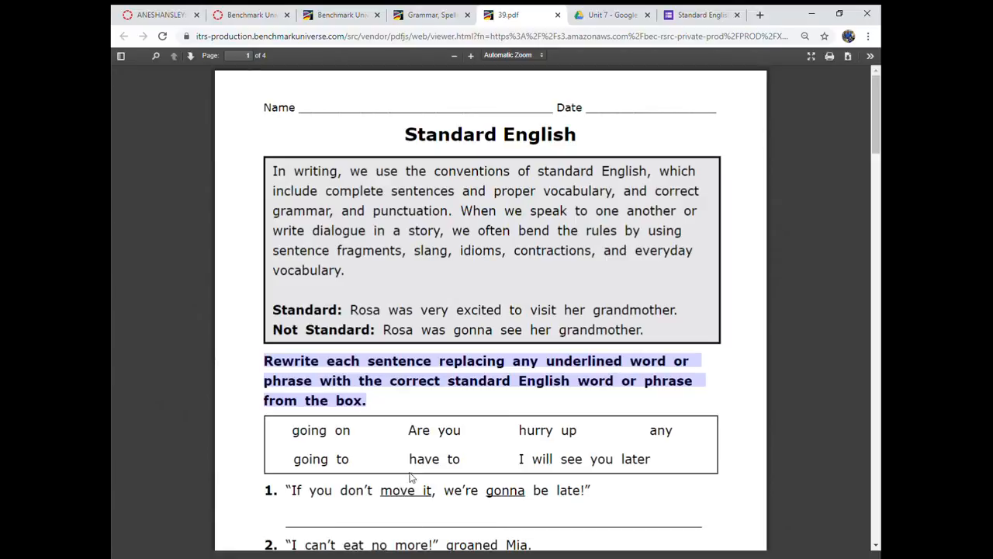
{"action": "left_click", "coordinate": [700, 17]}
{"action": "left_click", "coordinate": [321, 268]}
{"action": "key", "text": "ctrl+v"}
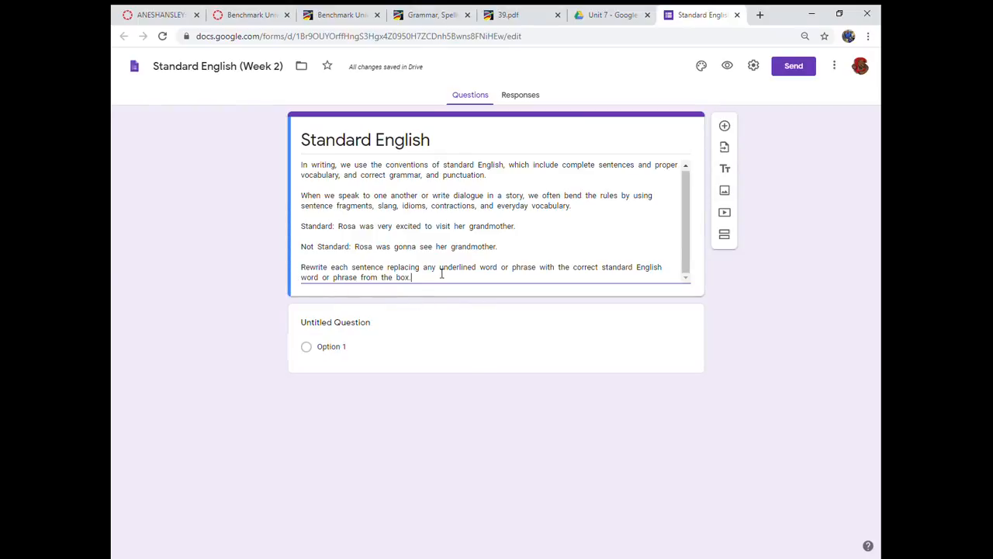
- Copy exercise sentence 1, "If you don't move it, we're gonna be late!", from 39.pdf into the form's first question
{"action": "left_click", "coordinate": [512, 15]}
{"action": "scroll", "coordinate": [384, 440], "scroll_direction": "down", "scroll_amount": 3}
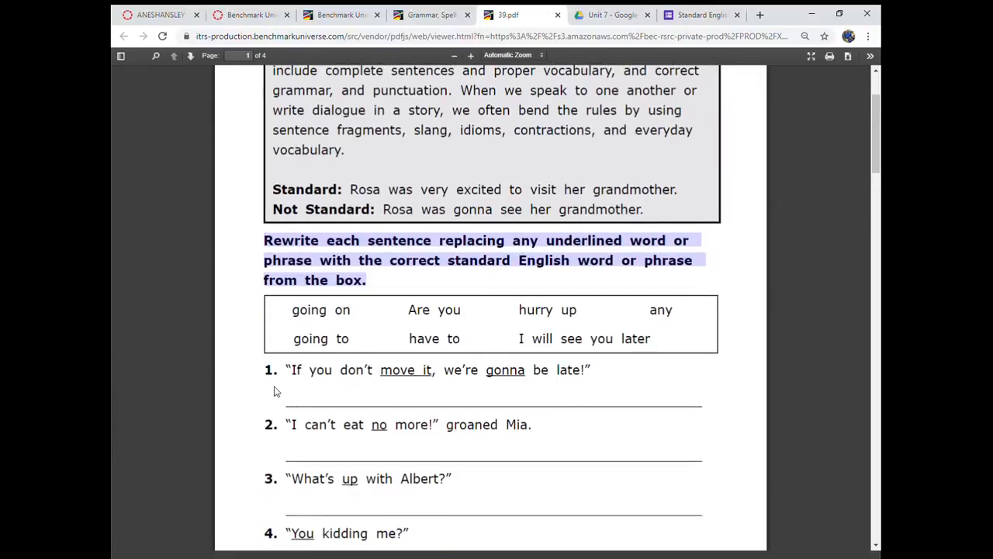
{"action": "left_click_drag", "start_coordinate": [293, 370], "coordinate": [596, 377]}
{"action": "key", "text": "ctrl+c"}
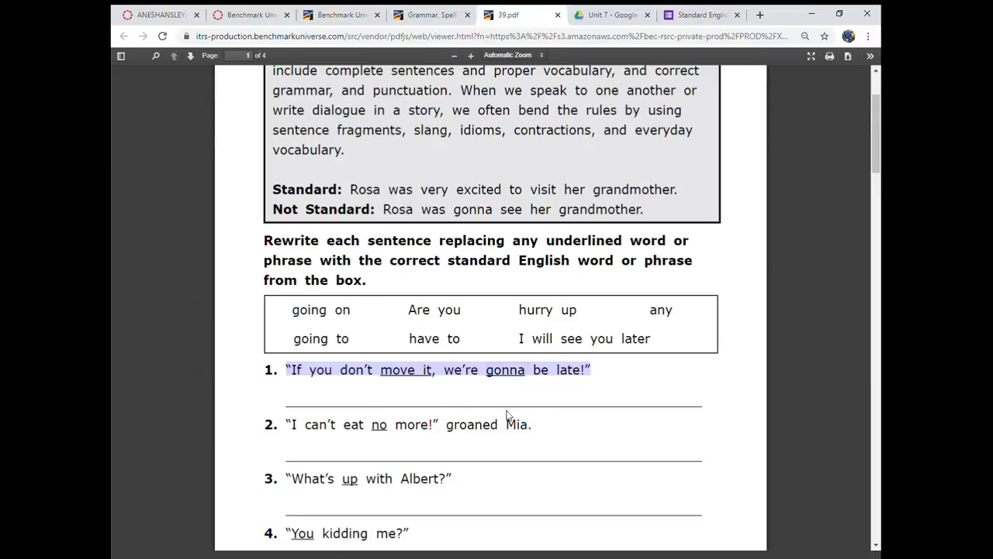
{"action": "left_click", "coordinate": [686, 13]}
{"action": "left_click", "coordinate": [349, 325]}
{"action": "key", "text": "ctrl+v"}
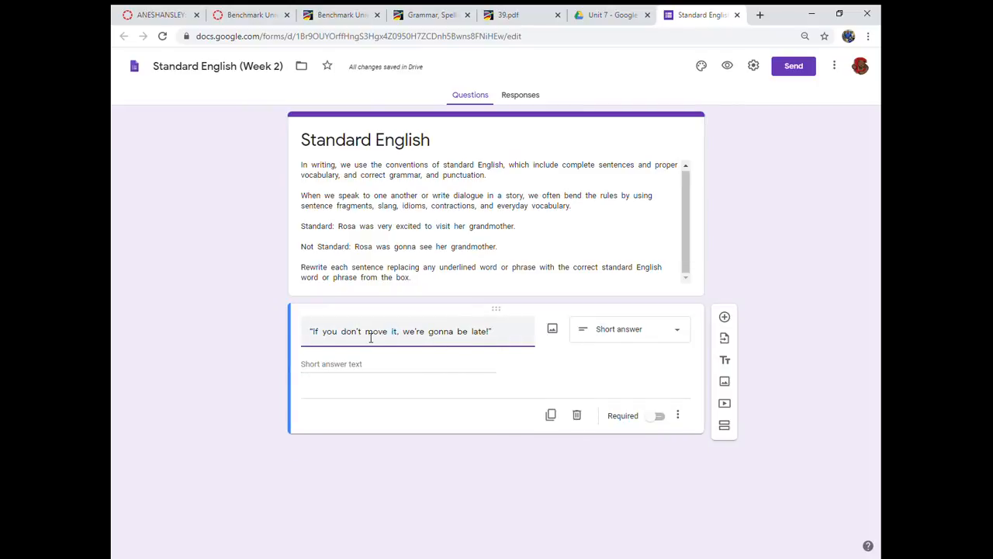
- Enclose the phrases "move it" and "gonna" in parentheses in the first question's text
{"action": "type", "text": "("}
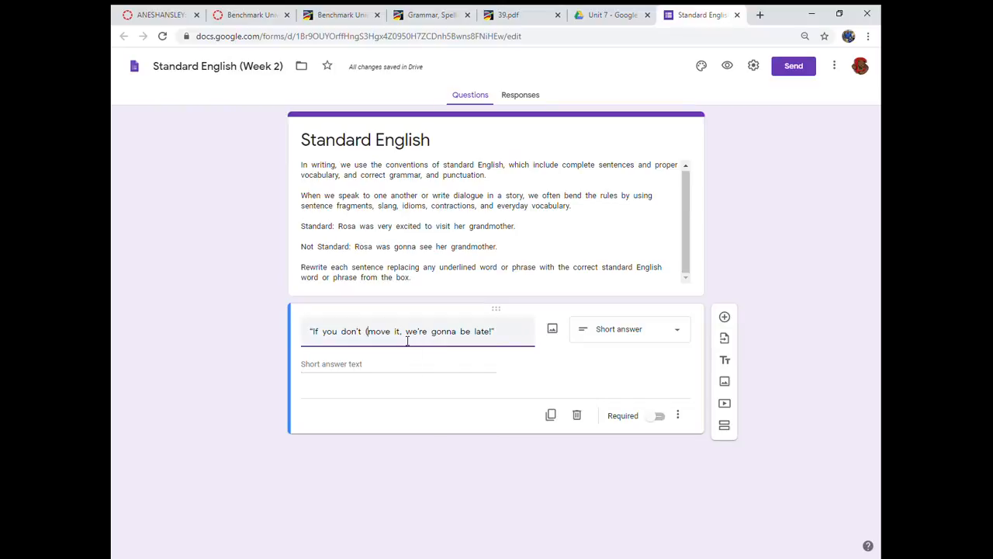
{"action": "type", "text": ")"}
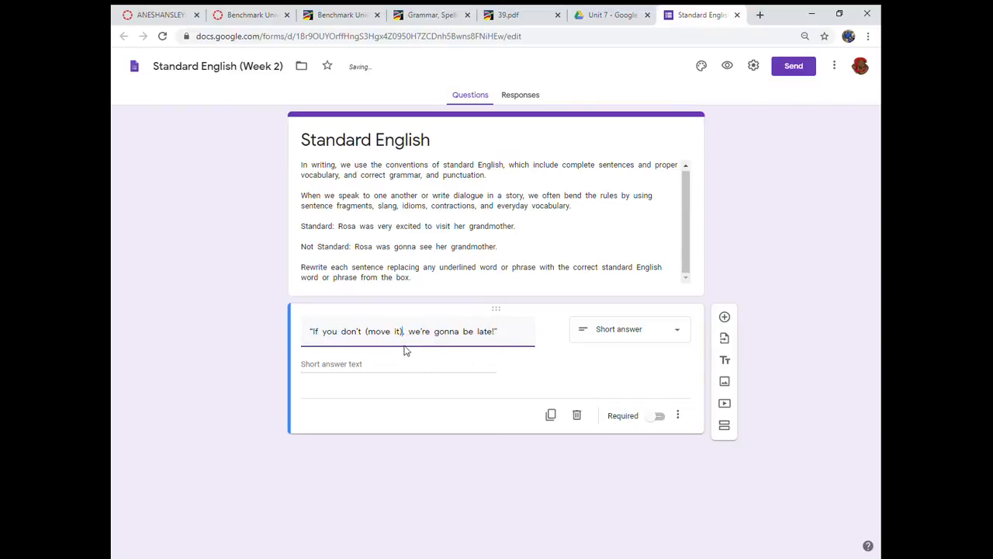
{"action": "type", "text": "("}
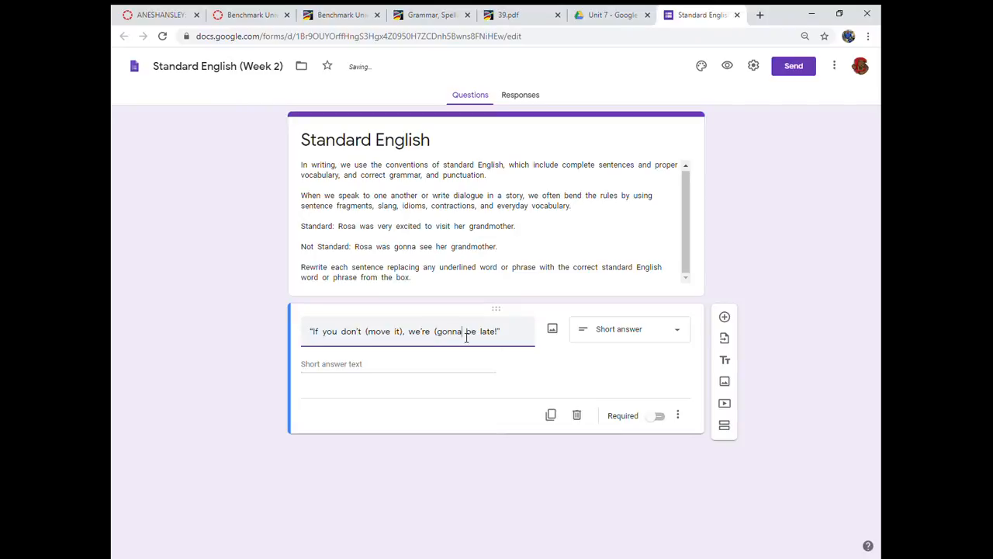
{"action": "type", "text": ")"}
- Replace "Rewrite" in the description's last paragraph with "Replace the words in parentheses in"
{"action": "left_click", "coordinate": [318, 272]}
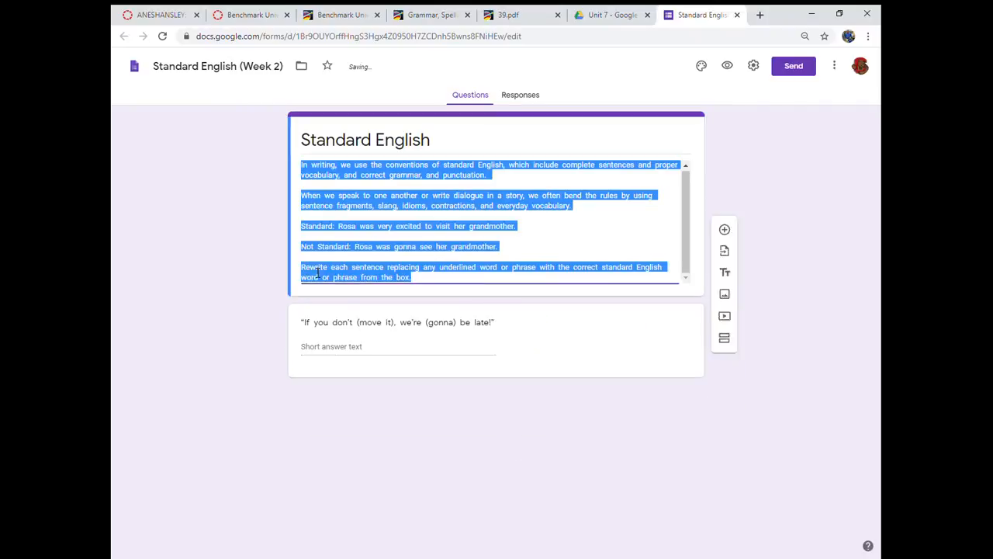
{"action": "double_click", "coordinate": [318, 272]}
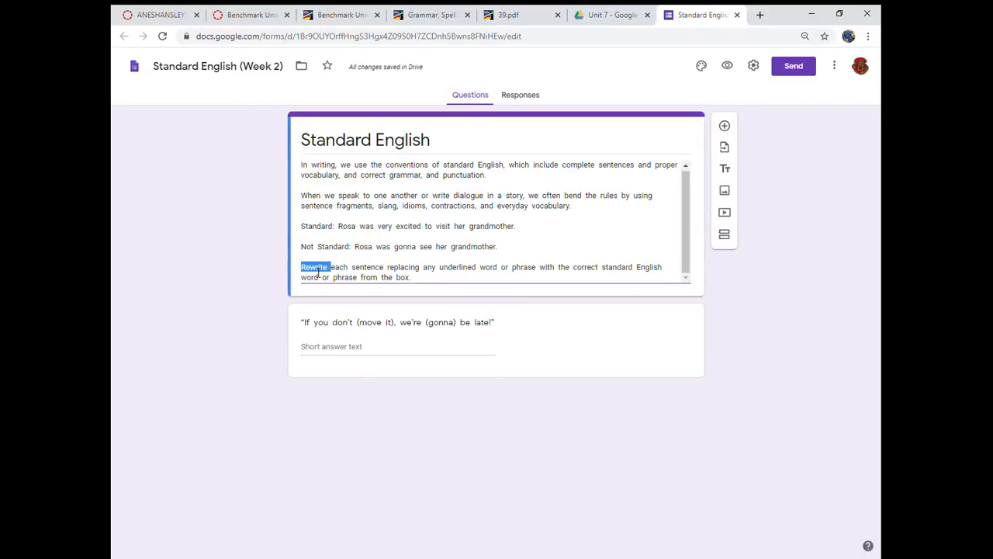
{"action": "type", "text": "Repla"}
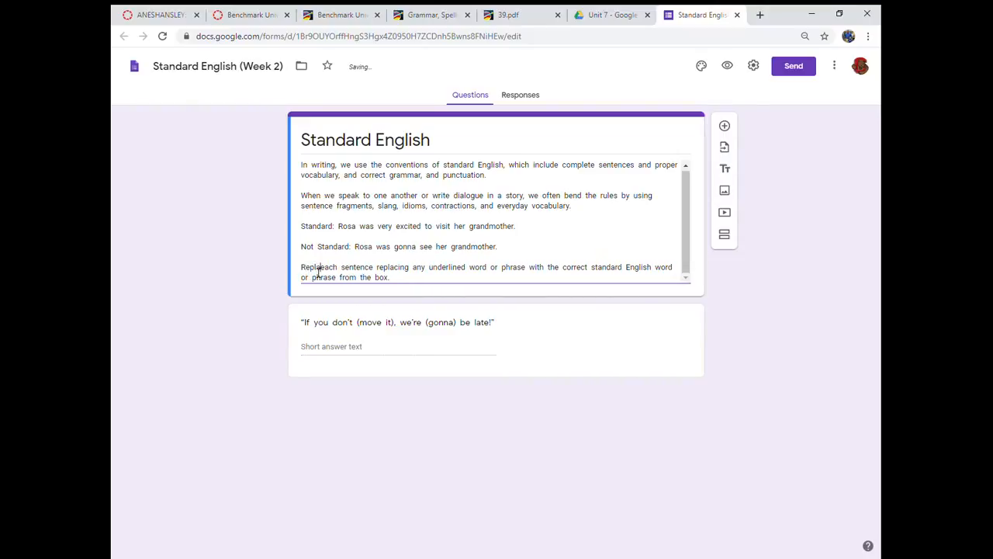
{"action": "type", "text": "ce "}
{"action": "type", "text": "the wor"}
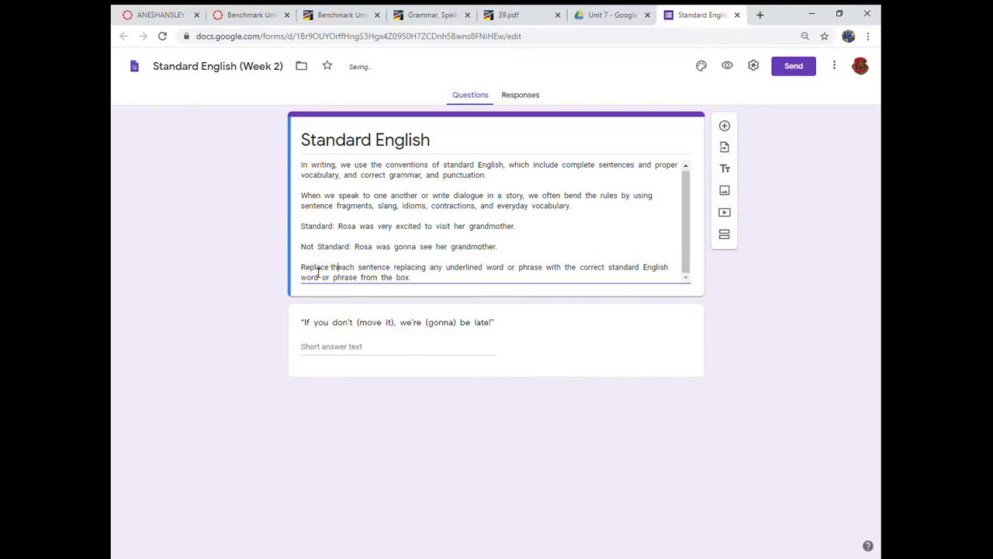
{"action": "type", "text": "ds in "}
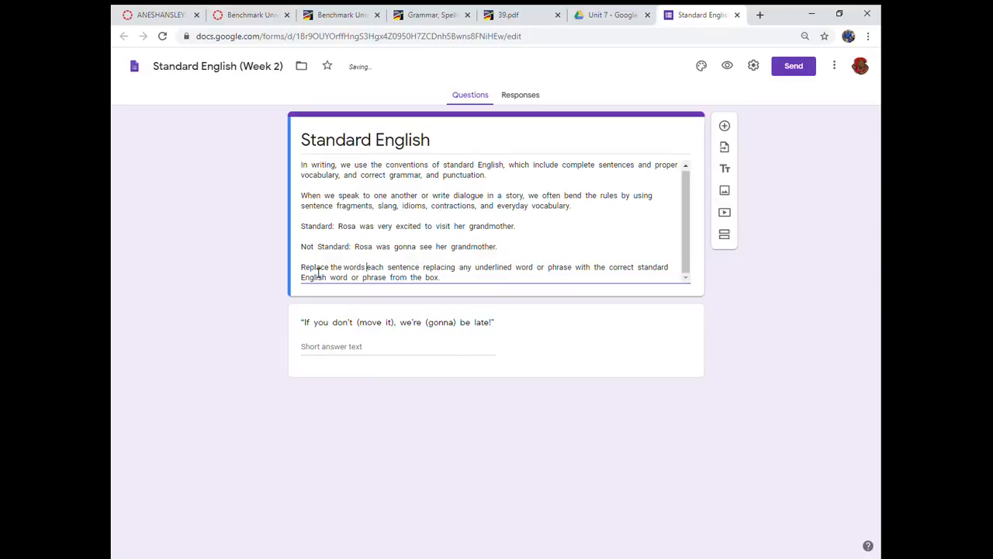
{"action": "type", "text": "parentheses"}
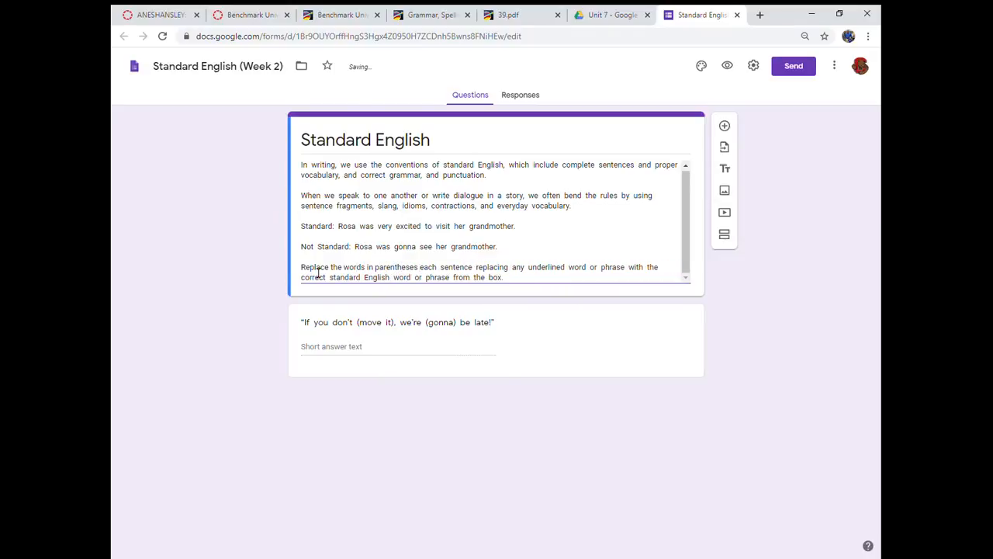
{"action": "type", "text": " in"}
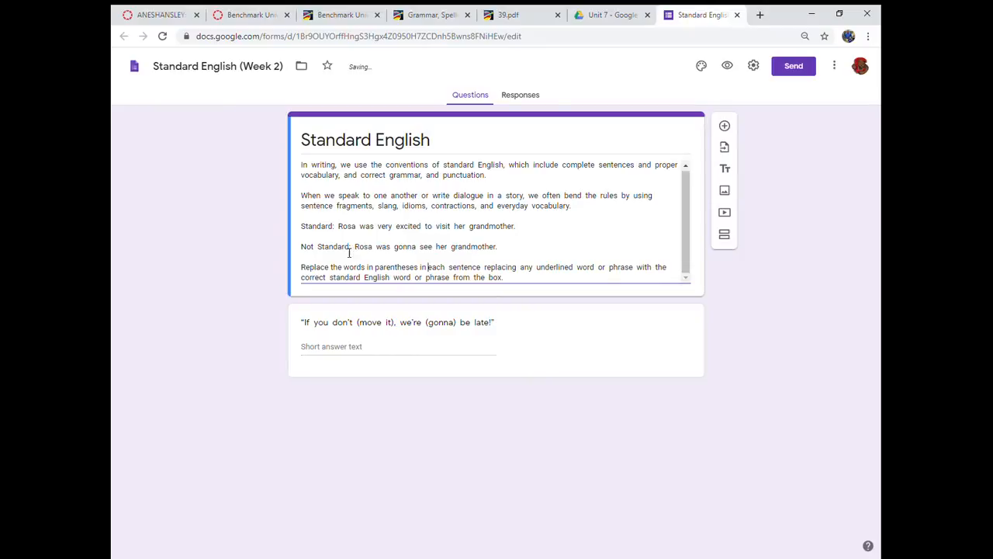
- Remove "replacing any underlined word or phrase" from the instruction so it reads "each sentence with the correct standard English word or phrase"
{"action": "double_click", "coordinate": [510, 272]}
{"action": "left_click_drag", "start_coordinate": [510, 272], "coordinate": [611, 275]}
{"action": "type", "text": "with a word"}
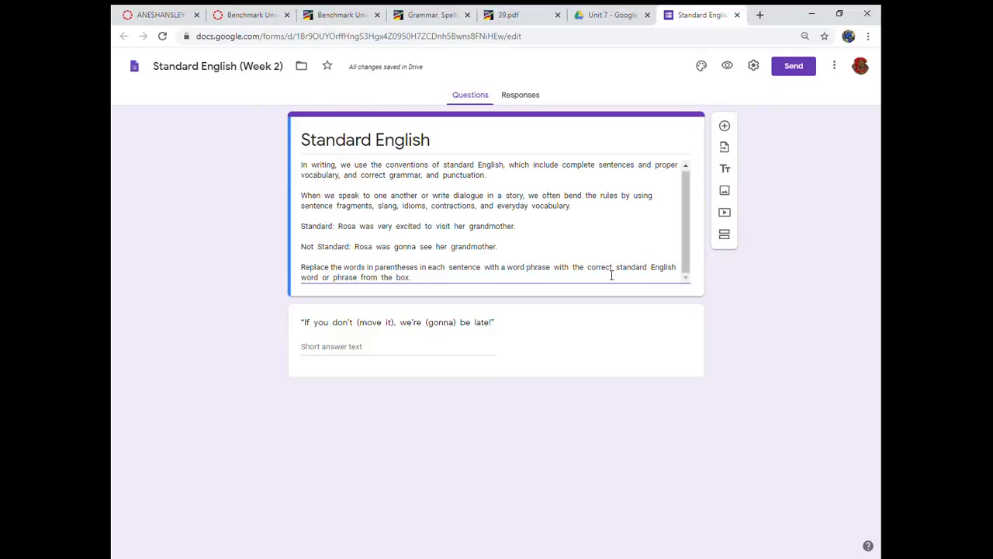
{"action": "key", "text": "BackSpace"}
{"action": "key", "text": "BackSpace"}
{"action": "key", "text": "BackSpace"}
{"action": "key", "text": "BackSpace"}
{"action": "key", "text": "BackSpace"}
{"action": "key", "text": "BackSpace"}
{"action": "key", "text": "BackSpace"}
{"action": "key", "text": "BackSpace"}
{"action": "key", "text": "BackSpace"}
{"action": "type", "text": "h"}
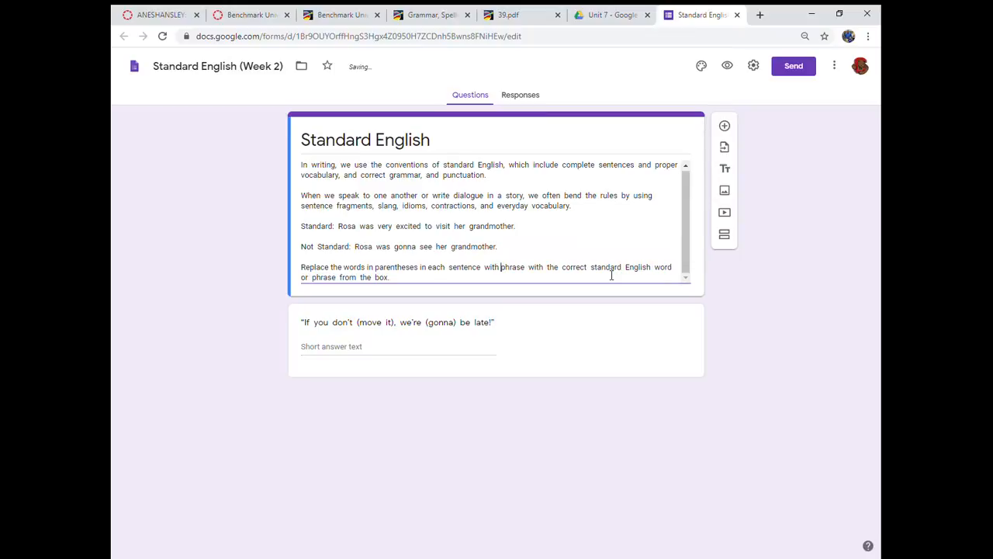
{"action": "key", "text": "Delete"}
{"action": "key", "text": "Delete"}
{"action": "key", "text": "Delete"}
{"action": "key", "text": "Delete"}
{"action": "key", "text": "Delete"}
{"action": "key", "text": "Delete"}
{"action": "key", "text": "Delete"}
{"action": "key", "text": "Delete"}
{"action": "key", "text": "Delete"}
{"action": "key", "text": "Delete"}
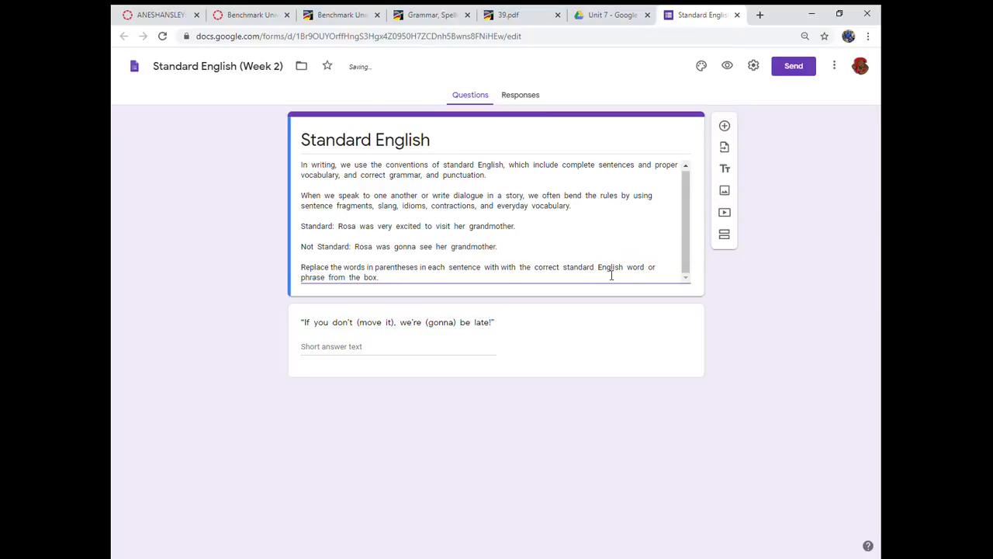
{"action": "key", "text": "Delete"}
{"action": "key", "text": "Delete"}
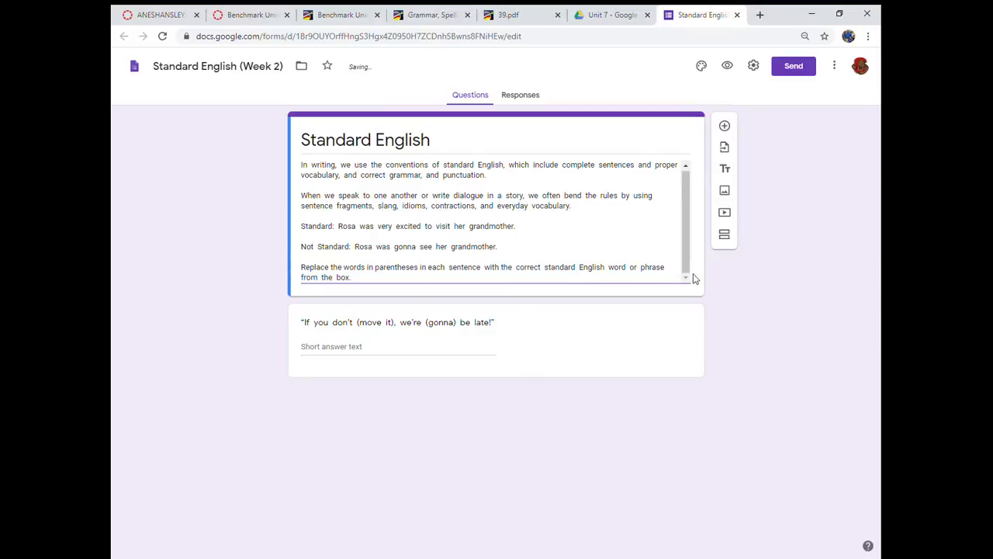
- Change "box" to "list" at the end of the description's instruction
{"action": "double_click", "coordinate": [345, 278]}
{"action": "type", "text": "list."}
- Copy all the words and phrases in the word box of 39.pdf and return to the form
{"action": "left_click", "coordinate": [521, 17]}
{"action": "left_click", "coordinate": [302, 319]}
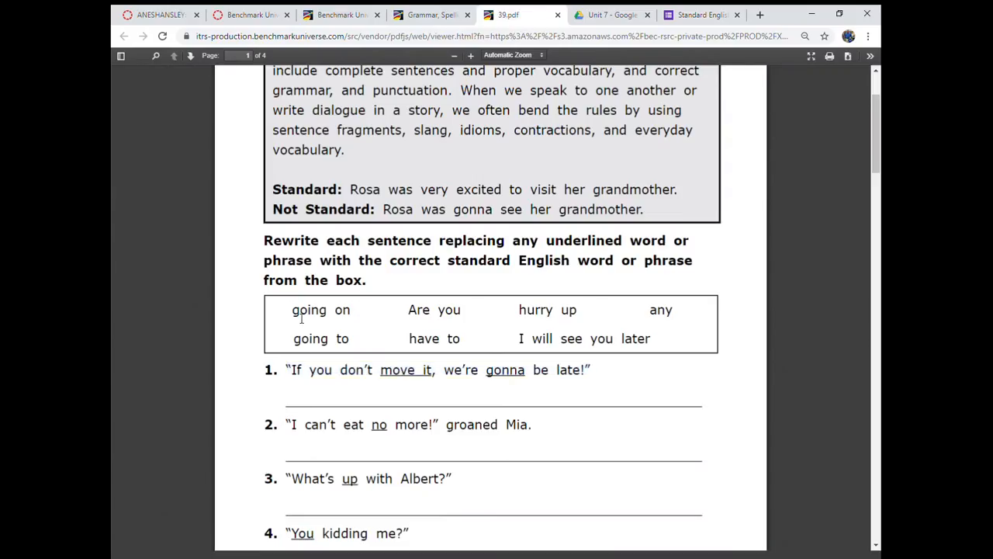
{"action": "left_click_drag", "start_coordinate": [298, 319], "coordinate": [655, 349]}
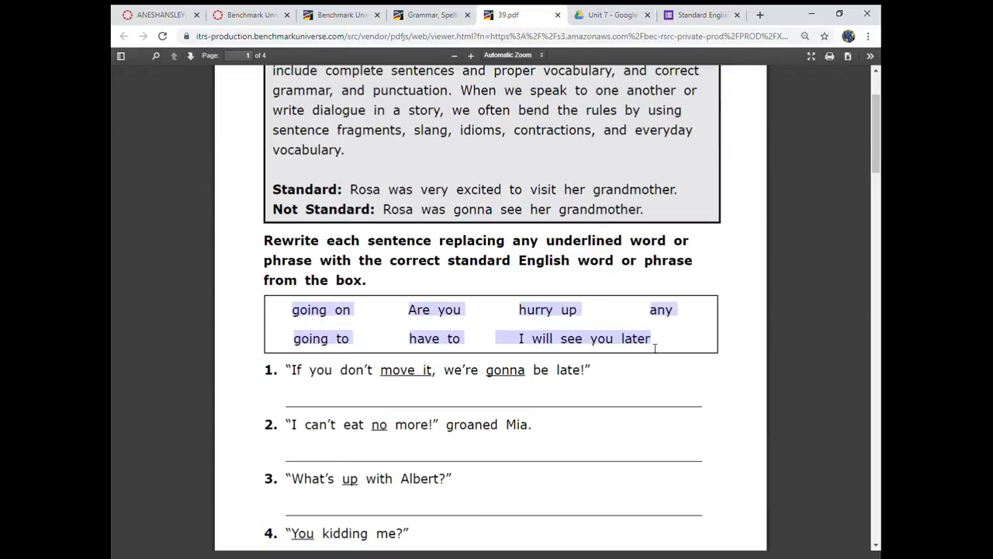
{"action": "left_click", "coordinate": [691, 15]}
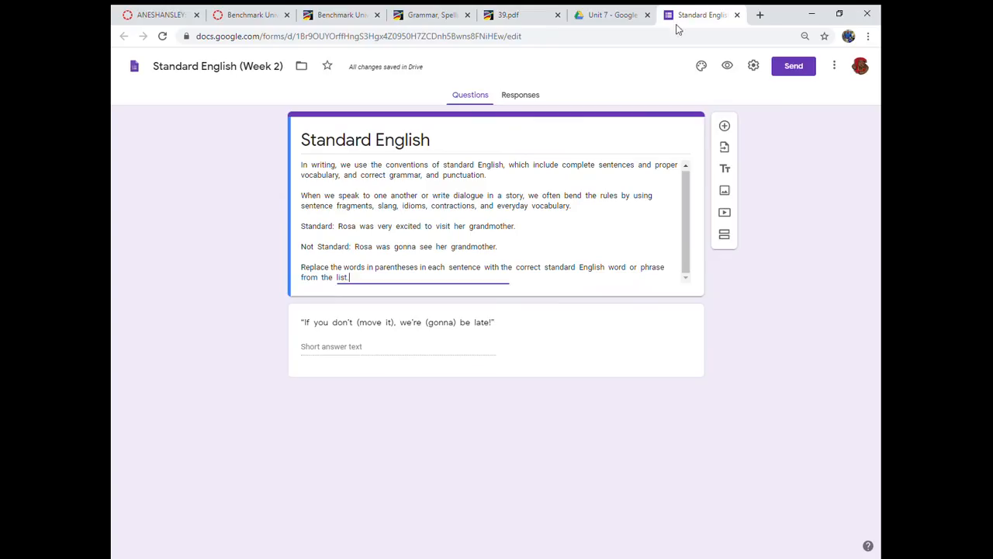
- Change the first question's type to Checkboxes and paste the copied word-box phrases as its first option
{"action": "left_click", "coordinate": [353, 348]}
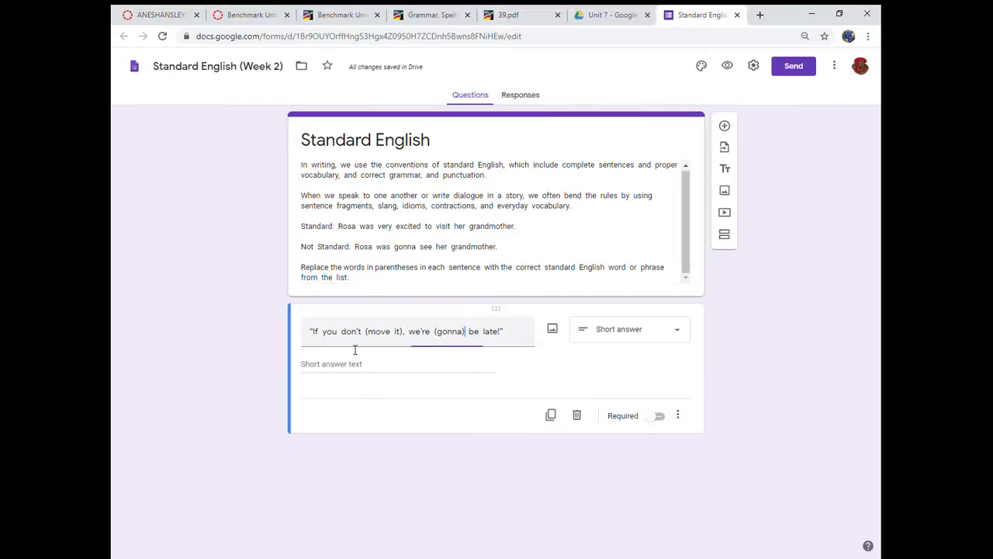
{"action": "left_click", "coordinate": [680, 333]}
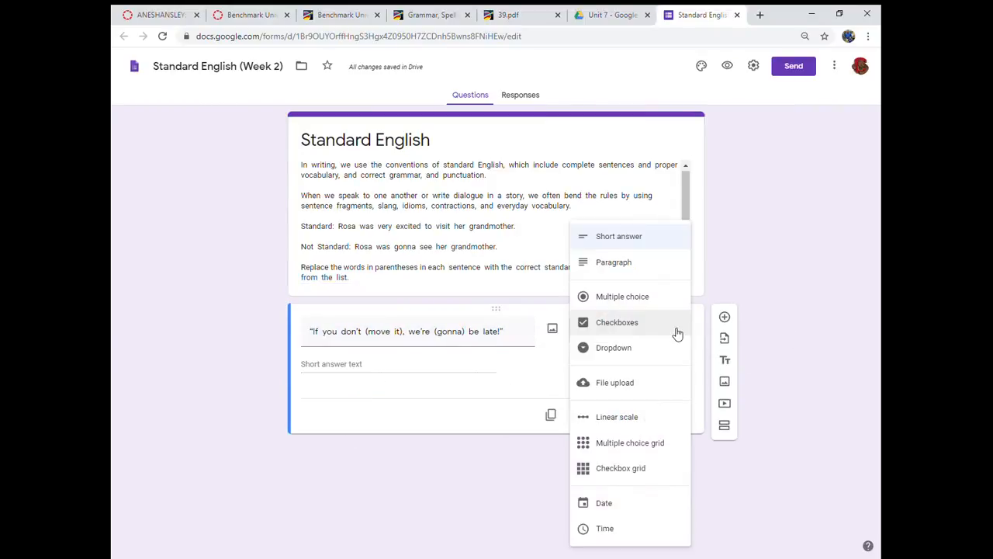
{"action": "left_click", "coordinate": [588, 330]}
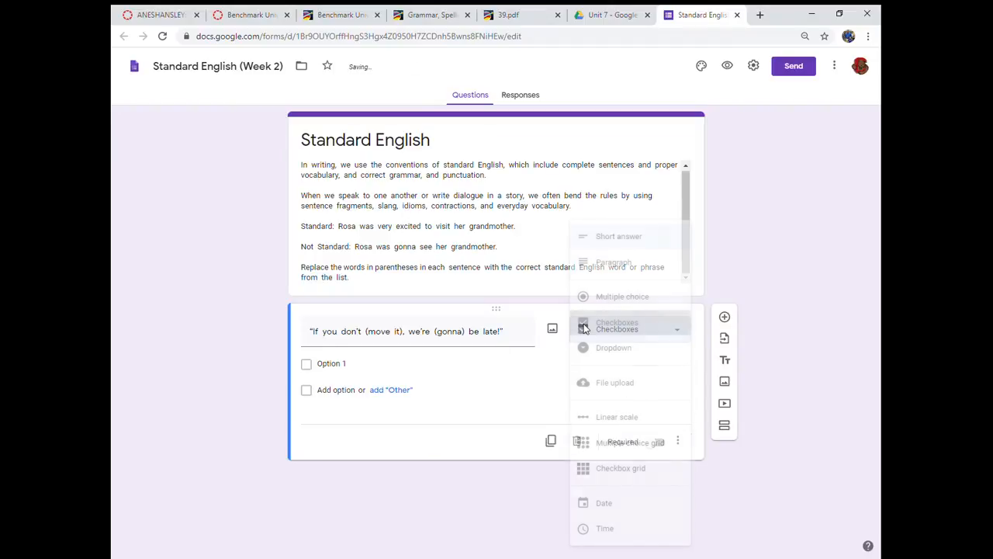
{"action": "left_click", "coordinate": [349, 368]}
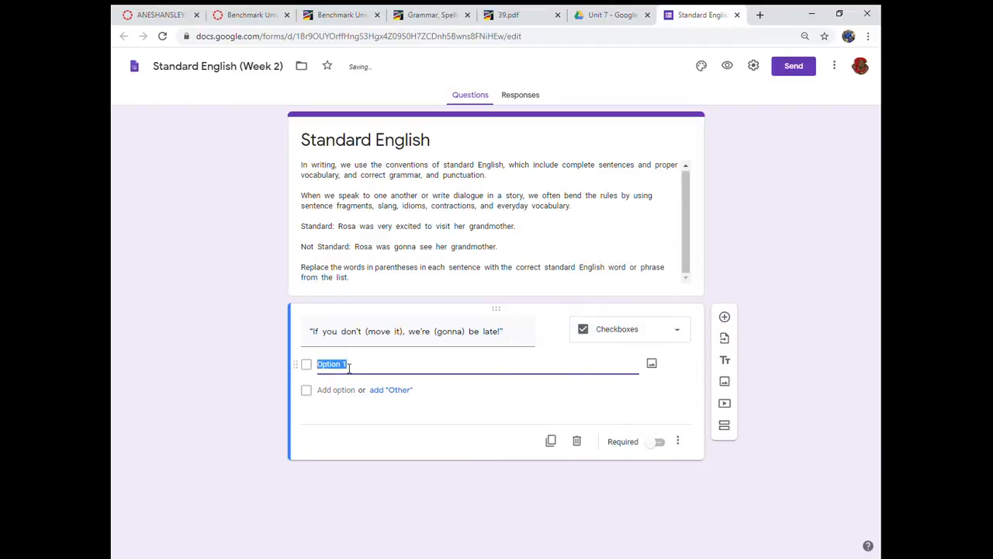
{"action": "type", "text": "going onAre youhurry upanygoing tohave to  I will see you later"}
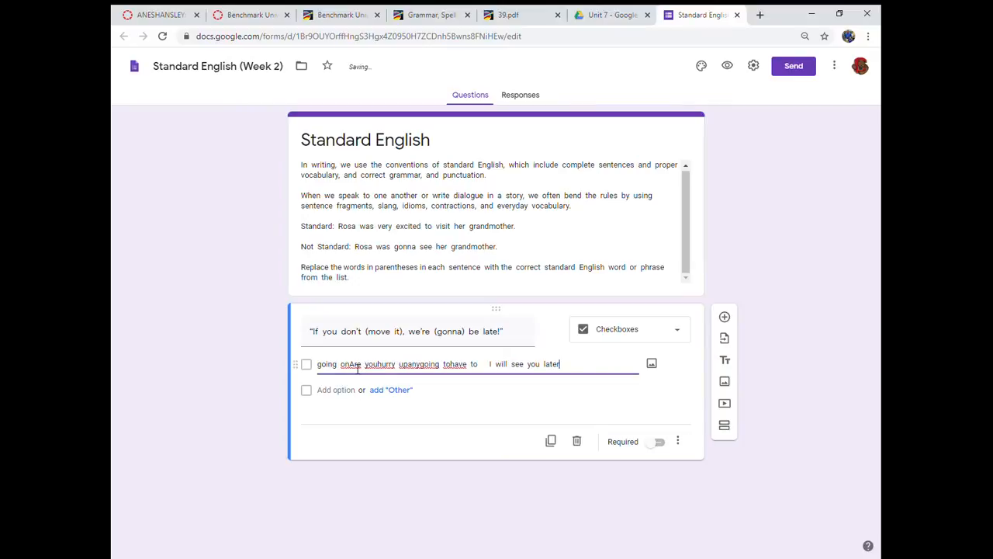
- Keep only "going on" in the first option and move the remaining word-box phrases into a new second option
{"action": "left_click", "coordinate": [352, 368]}
{"action": "left_click_drag", "start_coordinate": [353, 367], "coordinate": [566, 367]}
{"action": "key", "text": "ctrl+x"}
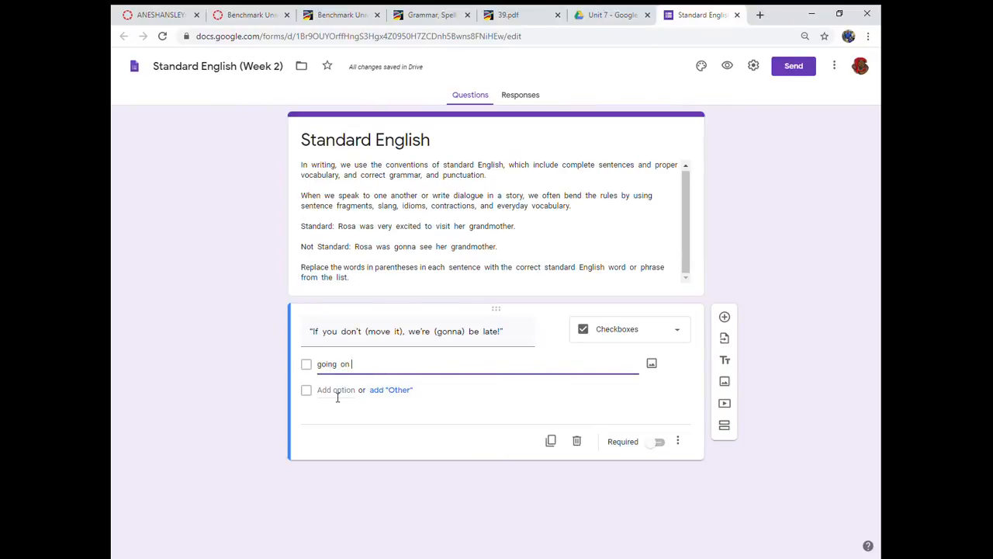
{"action": "left_click", "coordinate": [337, 391]}
{"action": "key", "text": "ctrl+v"}
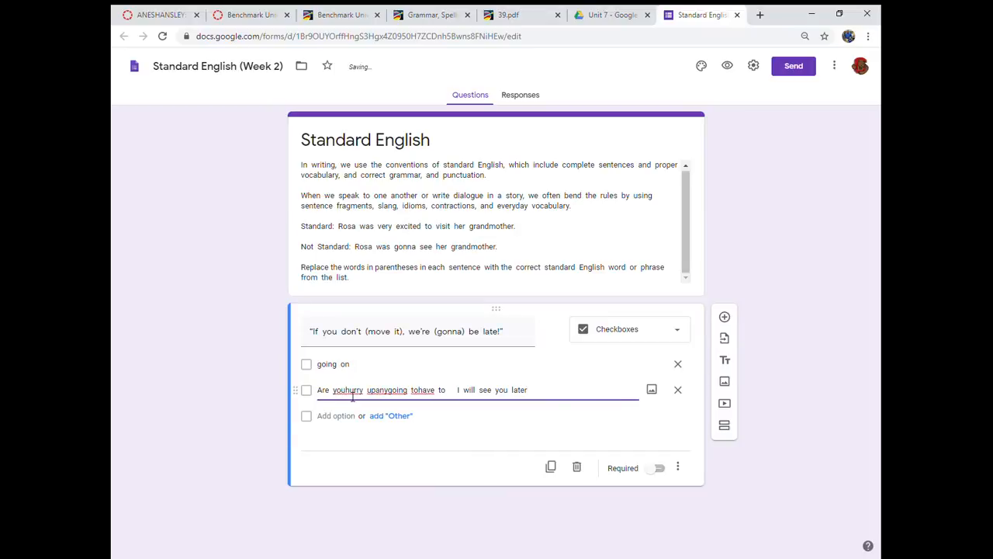
- Check the word box in 39.pdf, keep only "Are you" in the second option and move the remaining phrases into a third option
{"action": "left_click", "coordinate": [512, 14]}
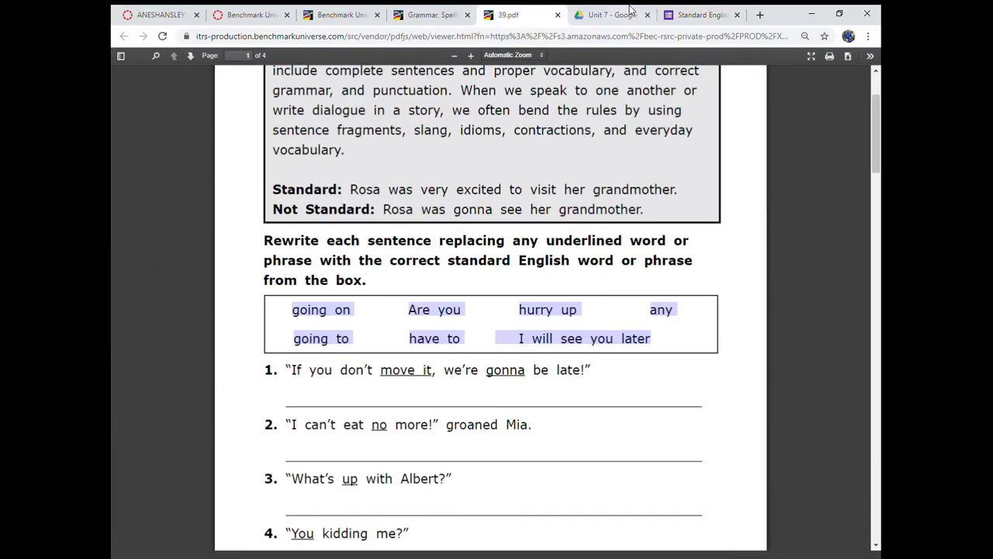
{"action": "left_click", "coordinate": [699, 15]}
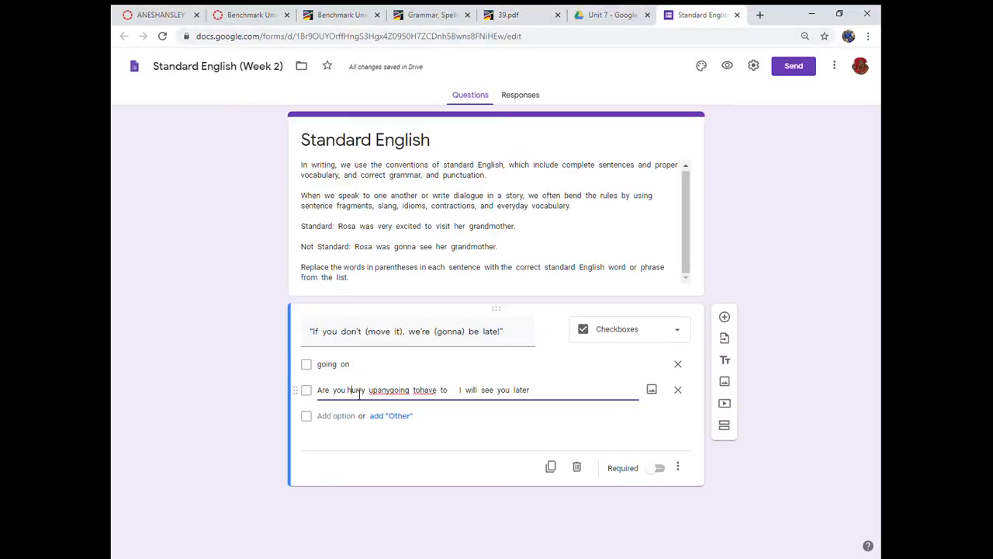
{"action": "left_click_drag", "start_coordinate": [348, 392], "coordinate": [539, 381]}
{"action": "key", "text": "ctrl+x"}
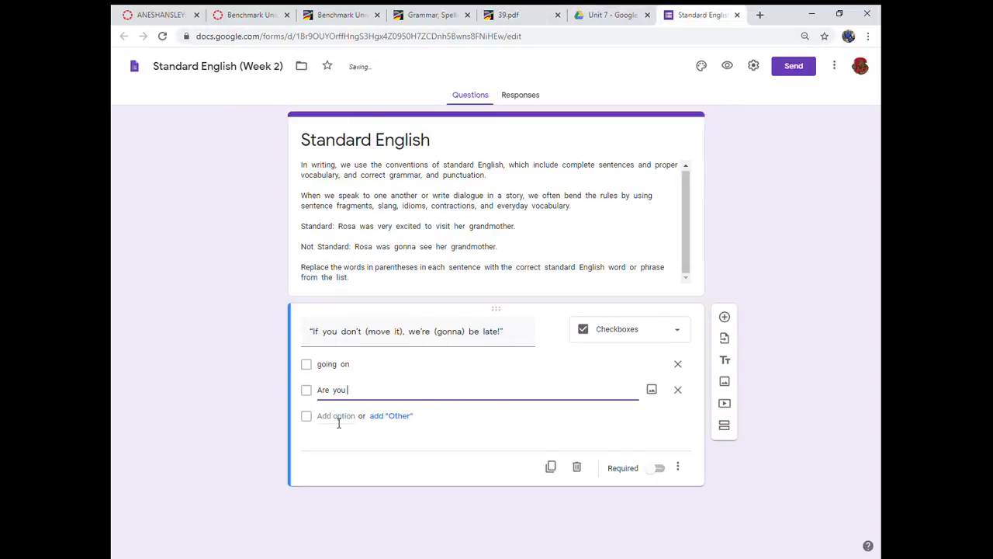
{"action": "left_click", "coordinate": [338, 423]}
{"action": "key", "text": "ctrl+v"}
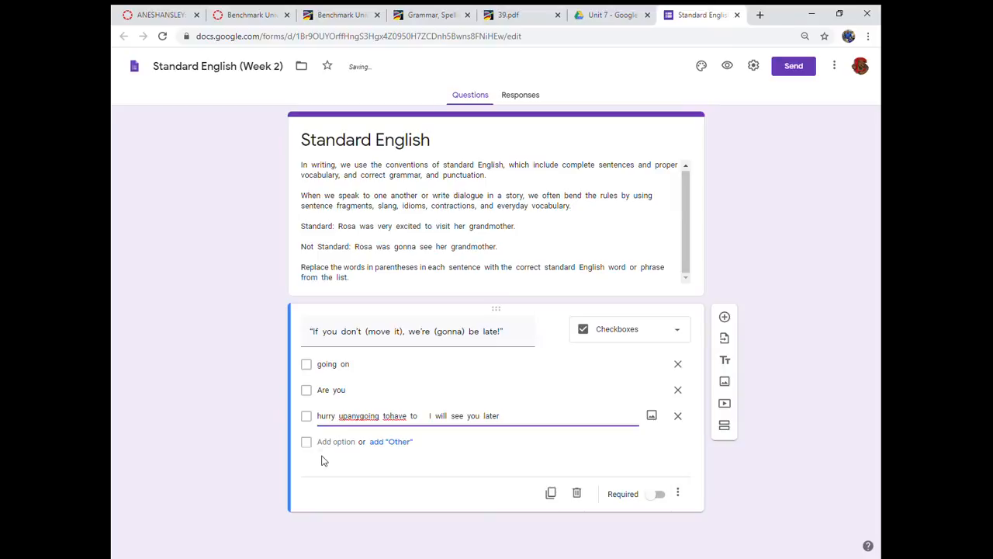
- Separate "hurry up" as the third option, checking against 39.pdf, and move the remaining phrases into a fourth option
{"action": "left_click", "coordinate": [348, 415]}
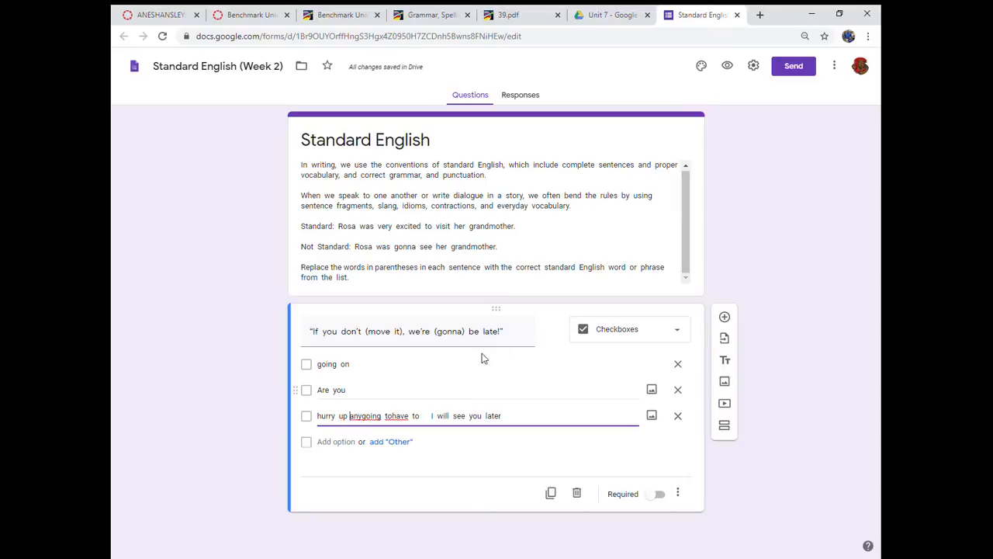
{"action": "left_click", "coordinate": [516, 17]}
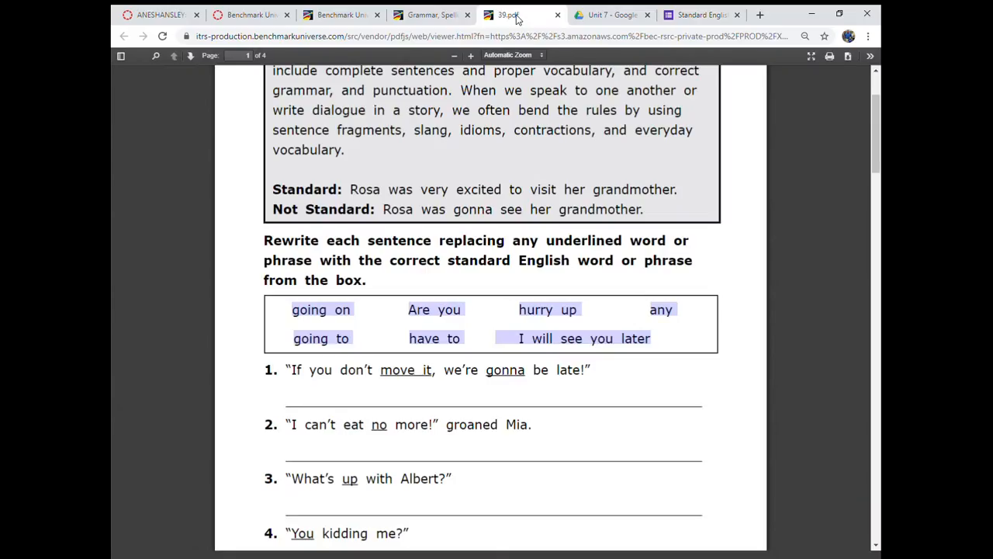
{"action": "left_click", "coordinate": [707, 15]}
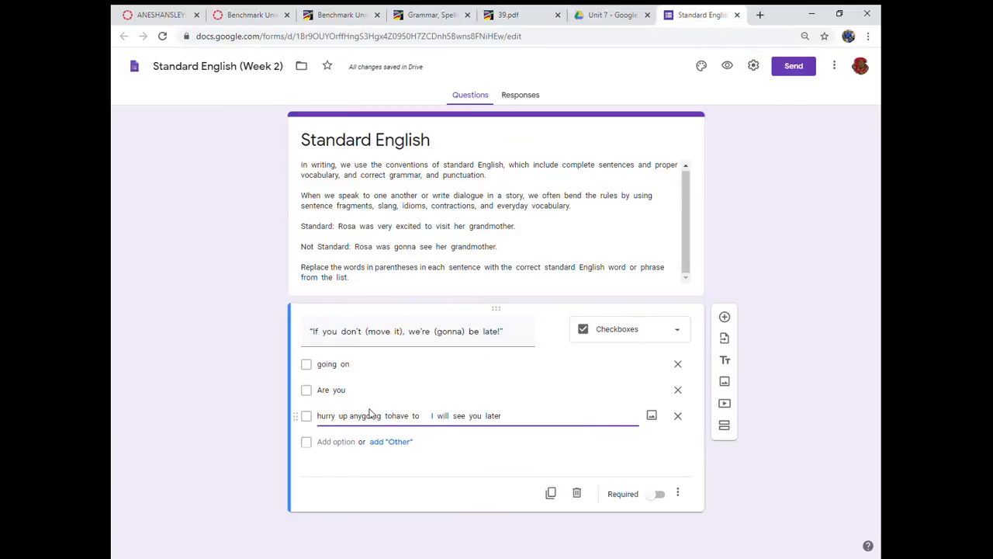
{"action": "left_click_drag", "start_coordinate": [350, 416], "coordinate": [507, 416]}
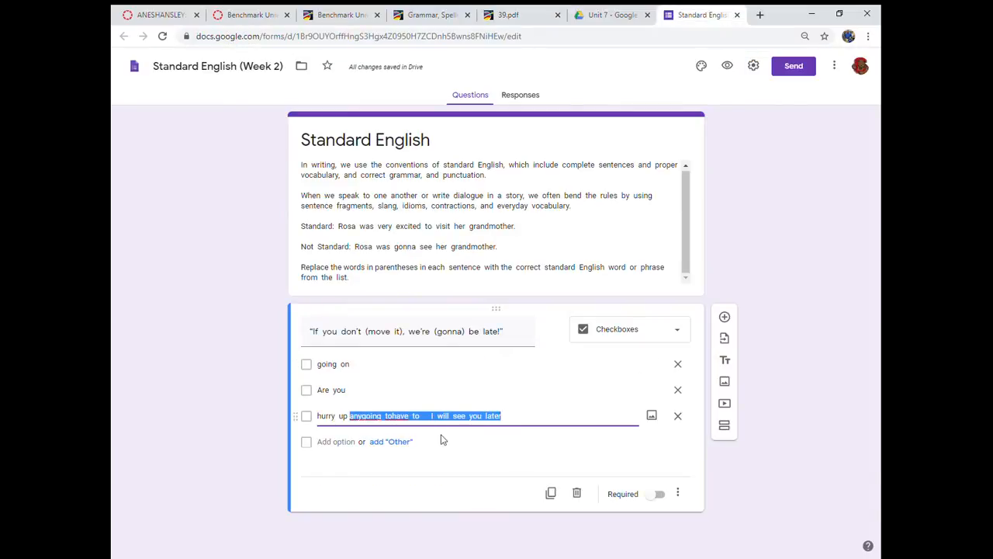
{"action": "key", "text": "ctrl+x"}
{"action": "left_click", "coordinate": [329, 442]}
{"action": "key", "text": "ctrl+v"}
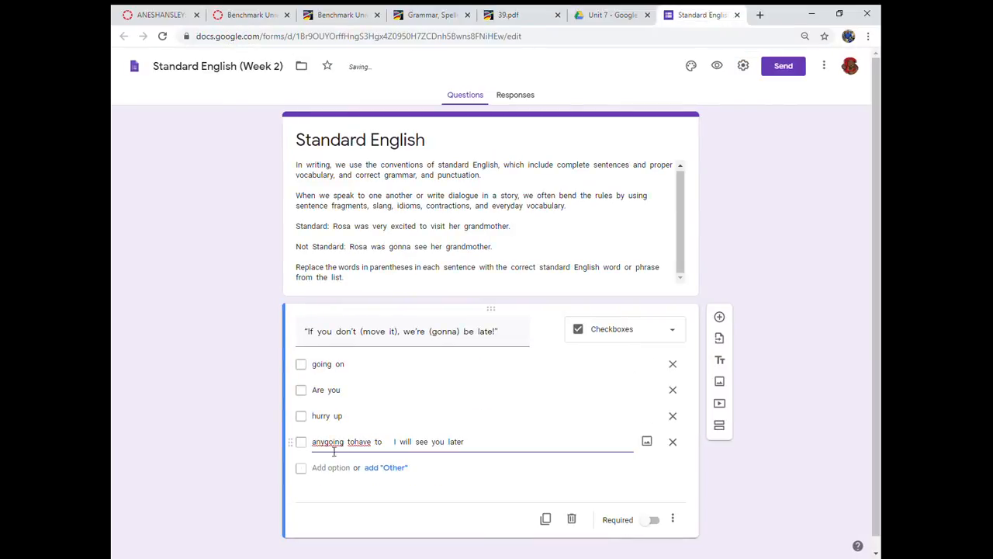
- Check 39.pdf again, keep only "any" in the fourth option and move the remaining phrases into a fifth option
{"action": "left_click", "coordinate": [605, 14]}
{"action": "left_click", "coordinate": [509, 15]}
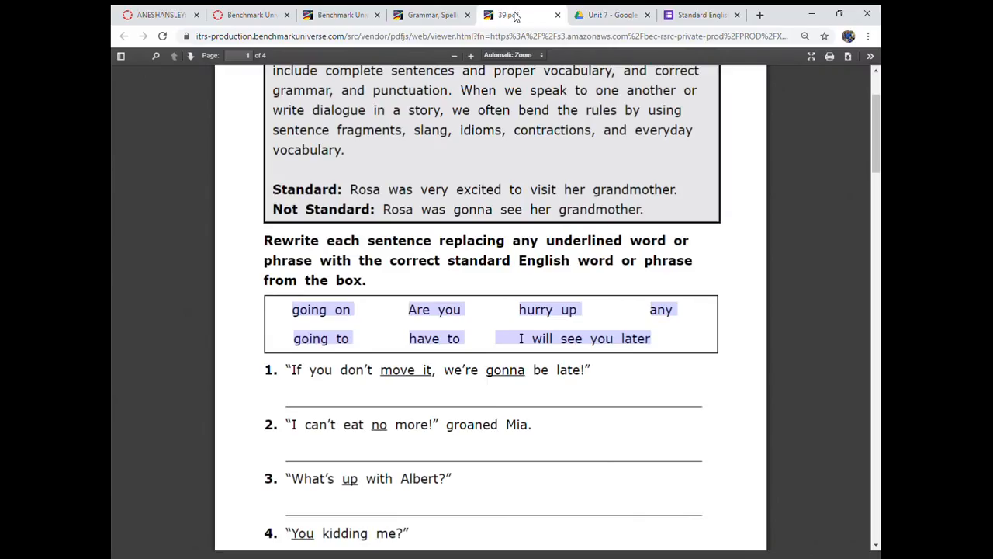
{"action": "left_click", "coordinate": [693, 14]}
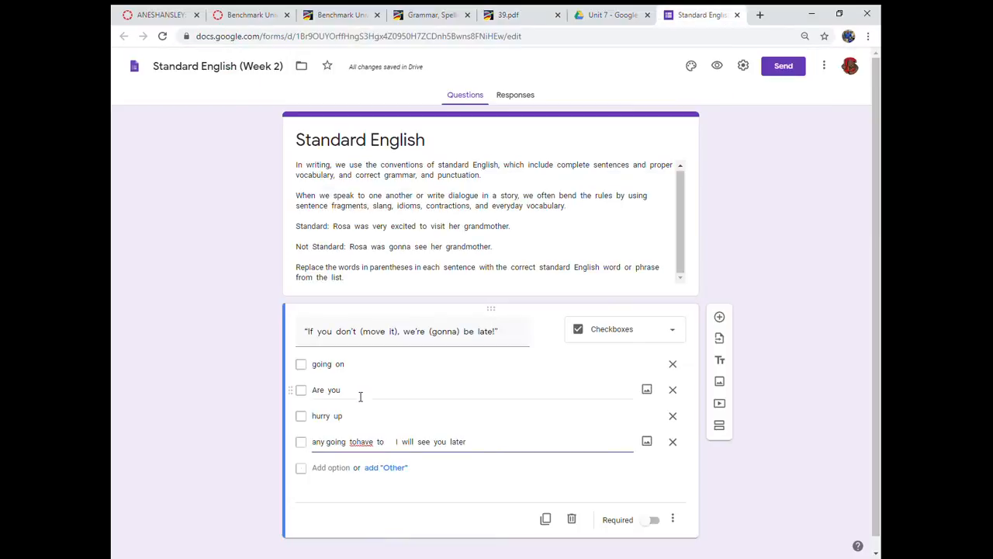
{"action": "left_click_drag", "start_coordinate": [327, 443], "coordinate": [448, 442]}
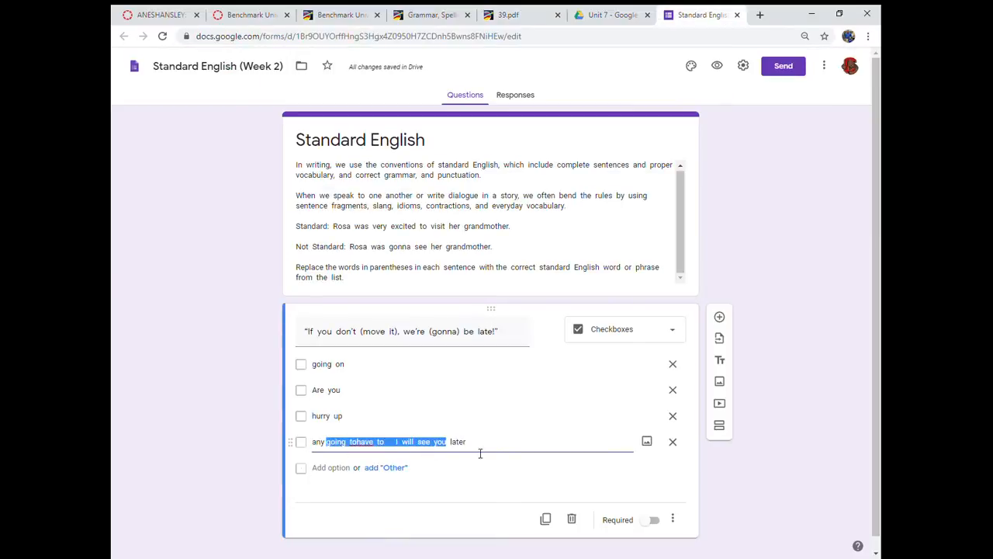
{"action": "key", "text": "ctrl+x"}
{"action": "left_click", "coordinate": [329, 467]}
{"action": "key", "text": "ctrl+v"}
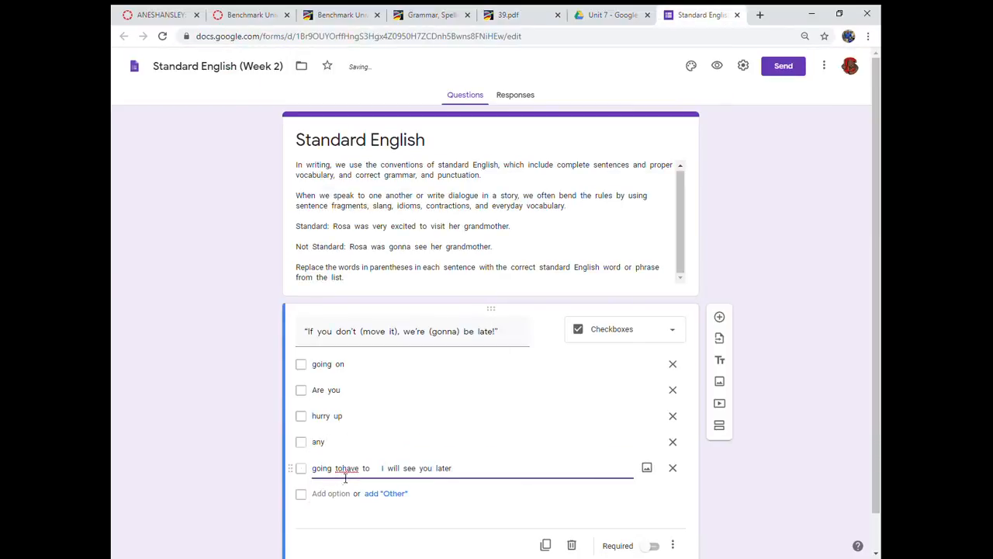
- Keep only "going to" in the fifth option and move the remaining text into a sixth option
{"action": "left_click", "coordinate": [348, 475]}
{"action": "left_click_drag", "start_coordinate": [349, 475], "coordinate": [472, 479]}
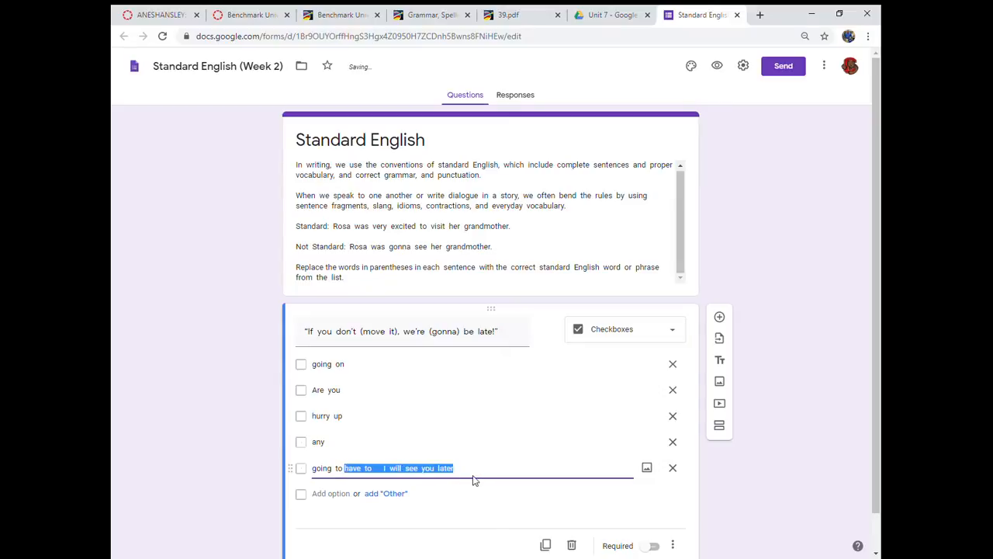
{"action": "key", "text": "BackSpace"}
{"action": "left_click", "coordinate": [332, 494]}
{"action": "key", "text": "ctrl+v"}
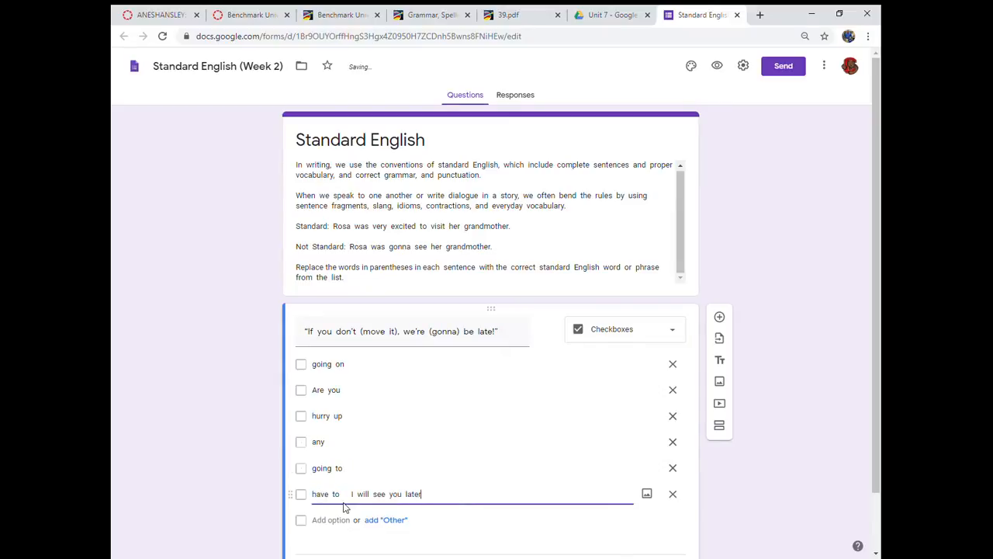
- Keep only "have to" in the sixth option and move "I will see you later" into a seventh option
{"action": "left_click_drag", "start_coordinate": [353, 493], "coordinate": [463, 502]}
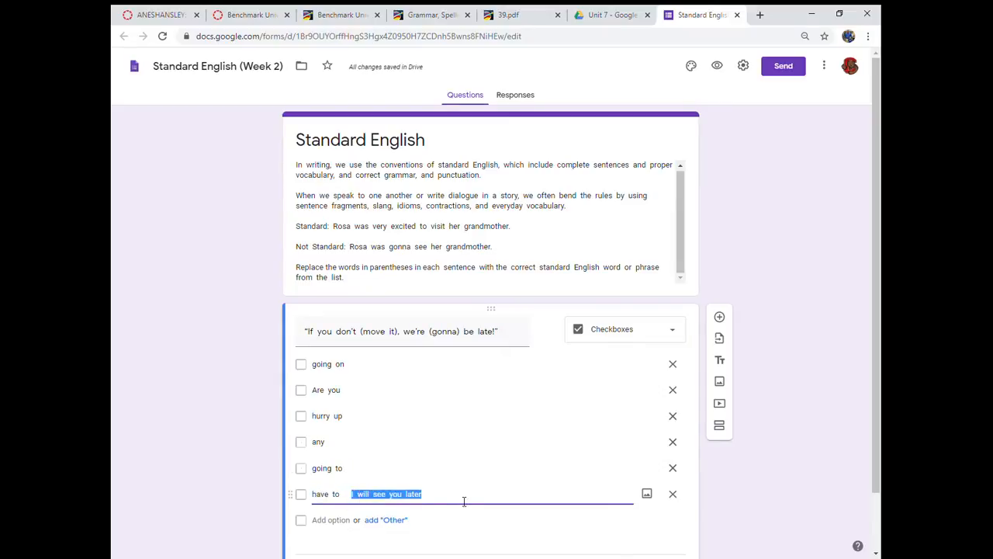
{"action": "key", "text": "BackSpace"}
{"action": "left_click", "coordinate": [331, 525]}
{"action": "key", "text": "ctrl+v"}
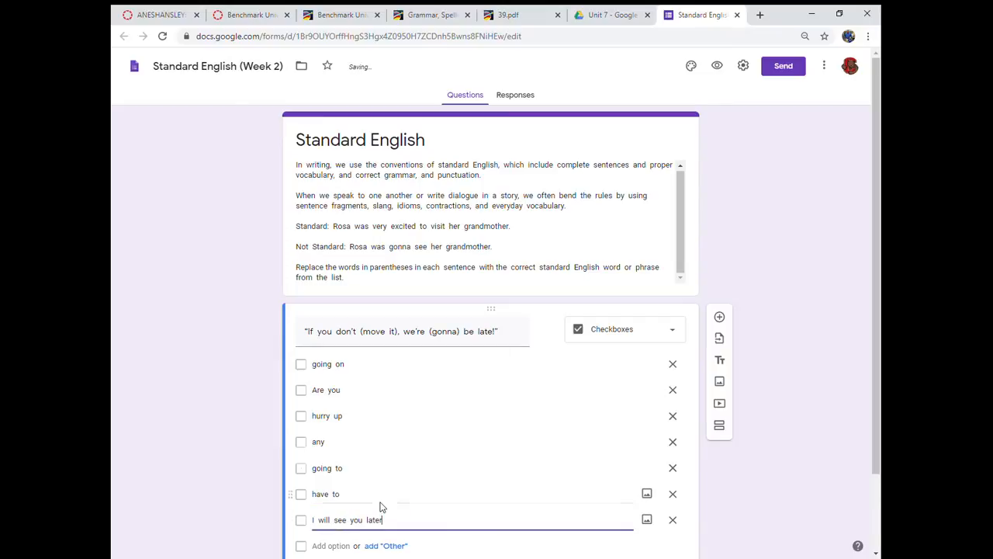
{"action": "scroll", "coordinate": [410, 458], "scroll_direction": "down", "scroll_amount": 1}
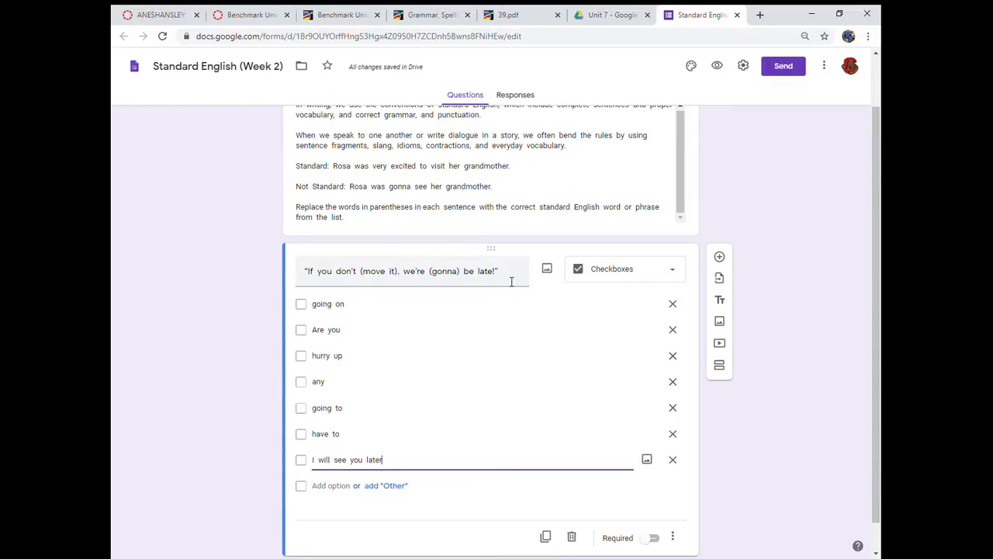
- Close 39.pdf and return to the Grade 3 Grammar, Spelling & Vocabulary Activity Book page
{"action": "left_click", "coordinate": [518, 17]}
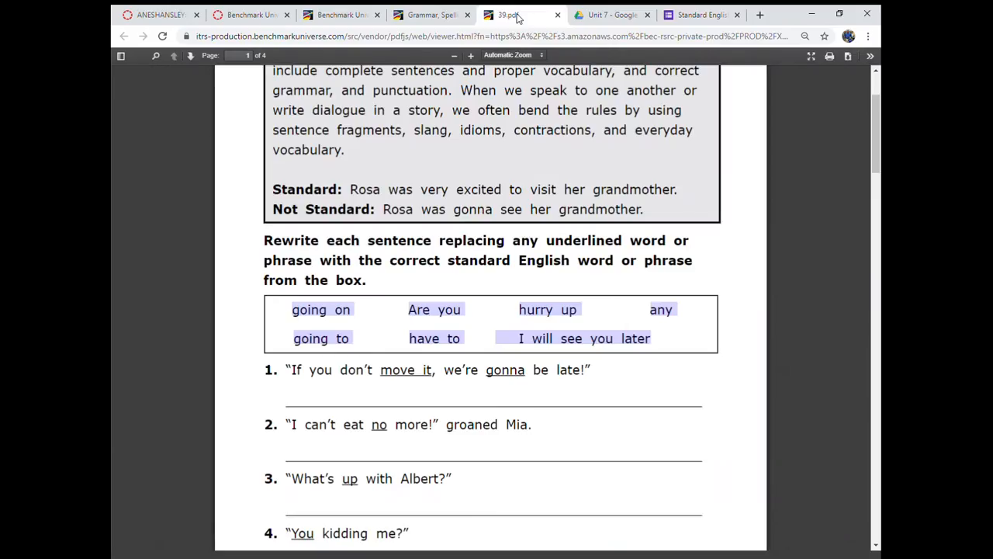
{"action": "left_click", "coordinate": [557, 15]}
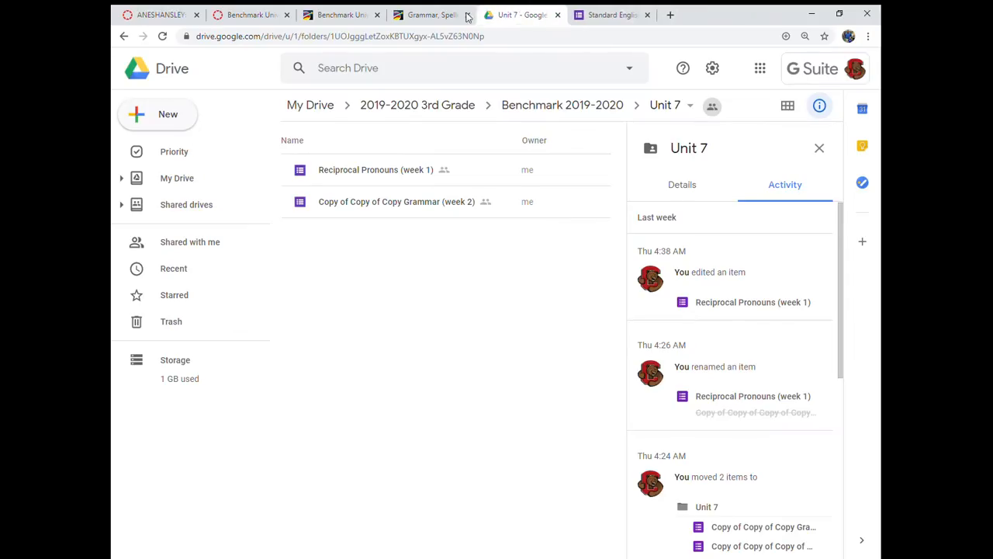
{"action": "left_click", "coordinate": [423, 15]}
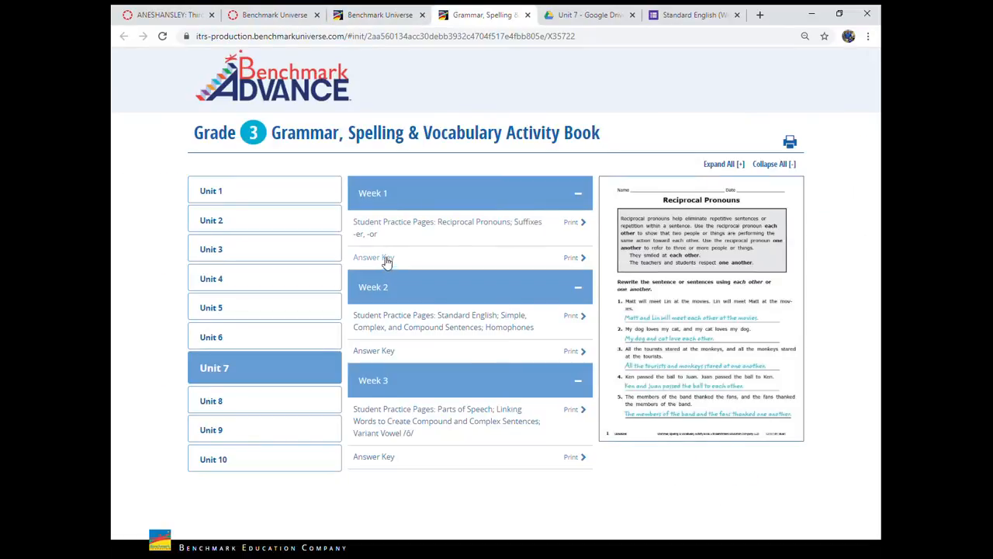
{"action": "left_click", "coordinate": [378, 259]}
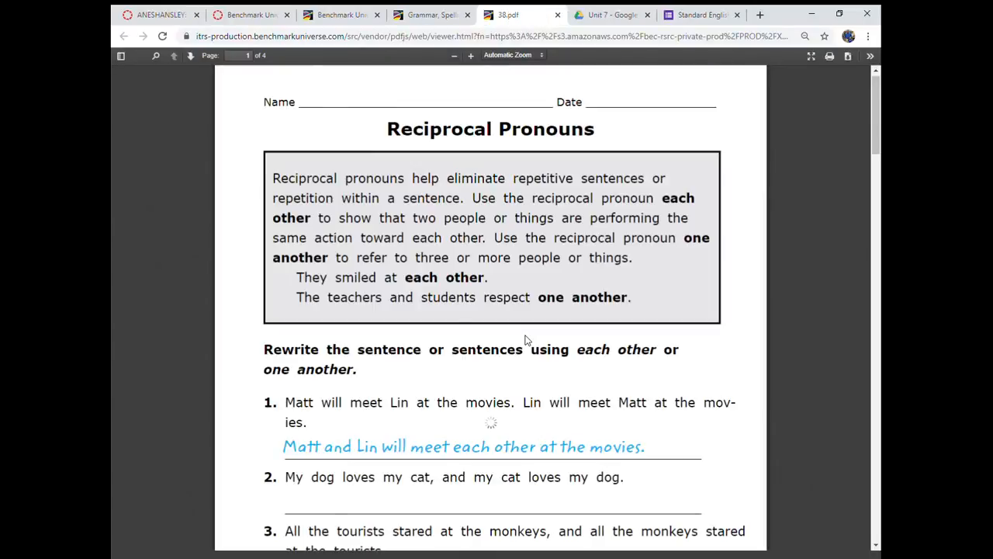
{"action": "scroll", "coordinate": [526, 353], "scroll_direction": "down", "scroll_amount": 2}
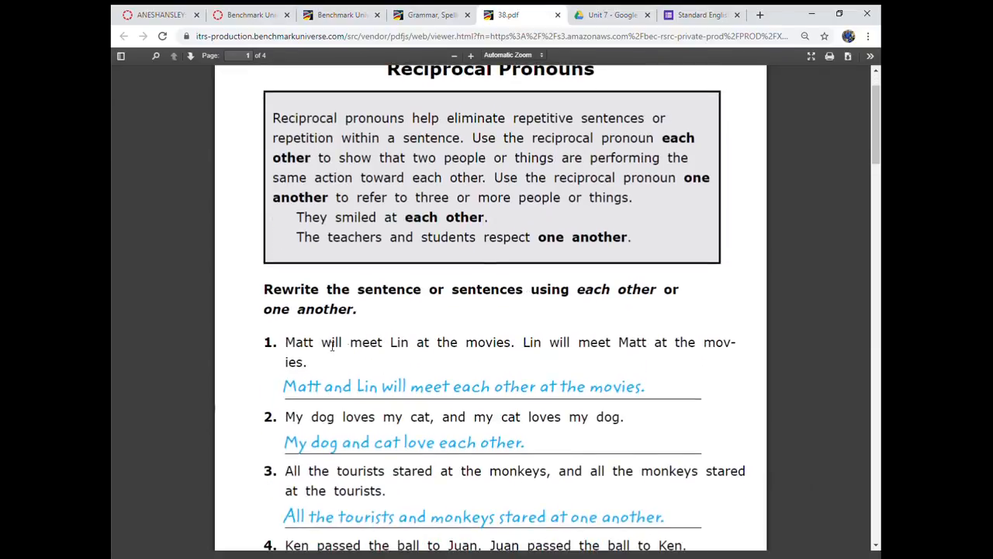
{"action": "scroll", "coordinate": [388, 333], "scroll_direction": "up", "scroll_amount": 2}
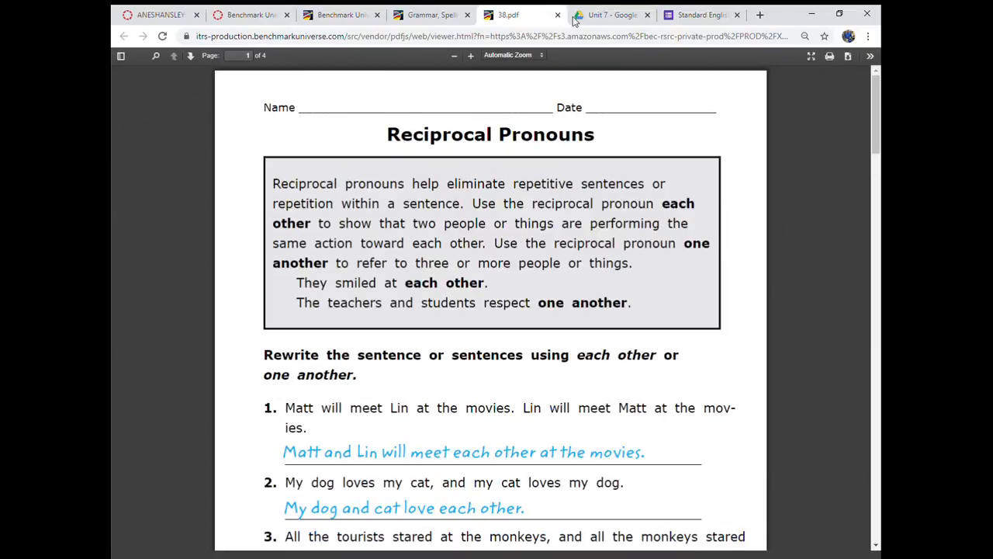
{"action": "left_click", "coordinate": [557, 15]}
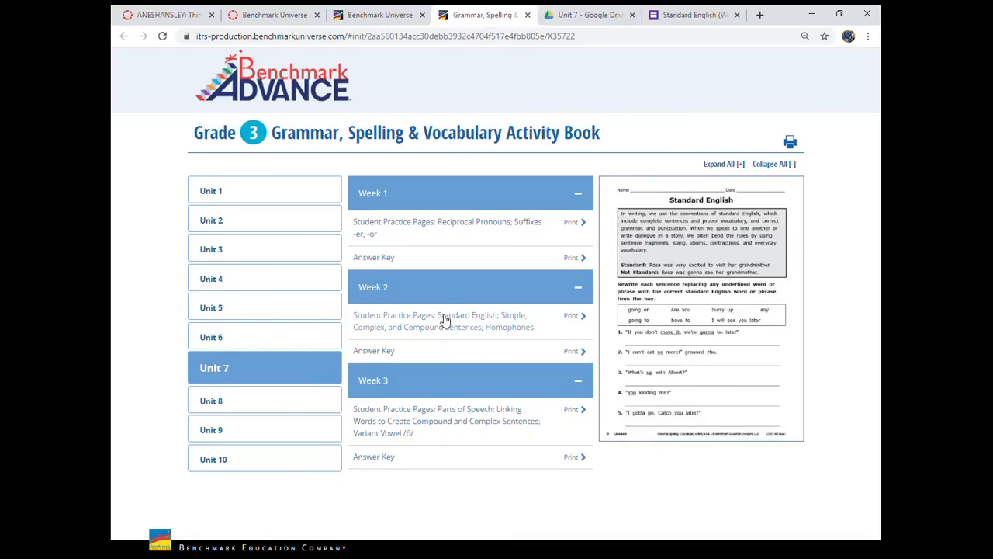
- Open the Unit 7 Week 2 answer key and review the answers to the five Standard English sentences
{"action": "left_click", "coordinate": [390, 353]}
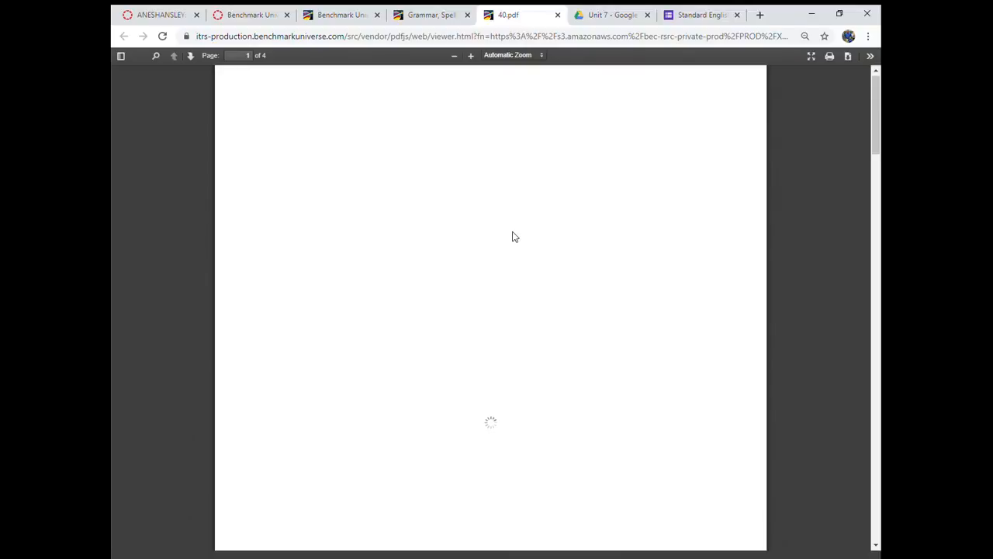
{"action": "scroll", "coordinate": [500, 293], "scroll_direction": "down", "scroll_amount": 3}
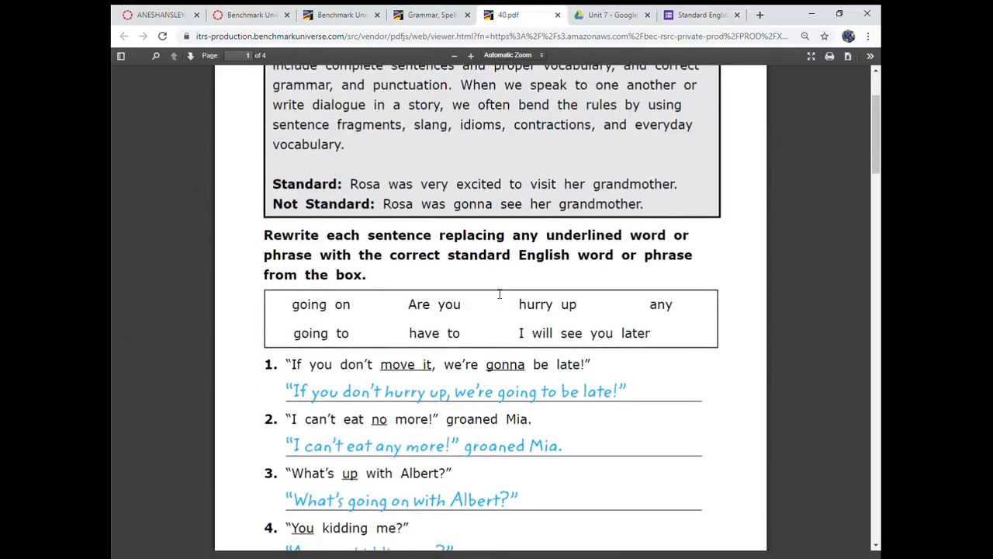
{"action": "scroll", "coordinate": [499, 293], "scroll_direction": "down", "scroll_amount": 3}
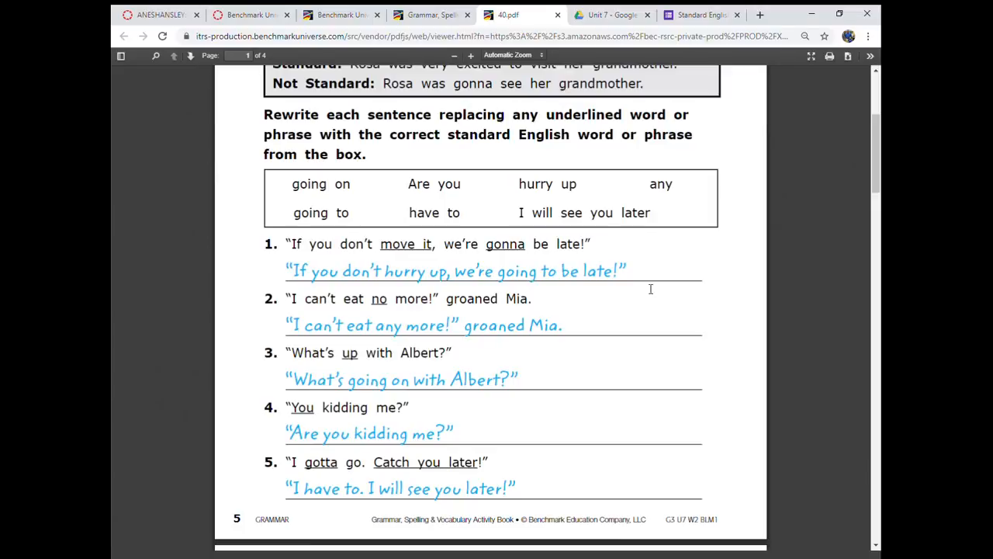
- Return to the Standard English form and check which additional options the first question offers
{"action": "left_click", "coordinate": [689, 15]}
{"action": "scroll", "coordinate": [403, 504], "scroll_direction": "down", "scroll_amount": 1}
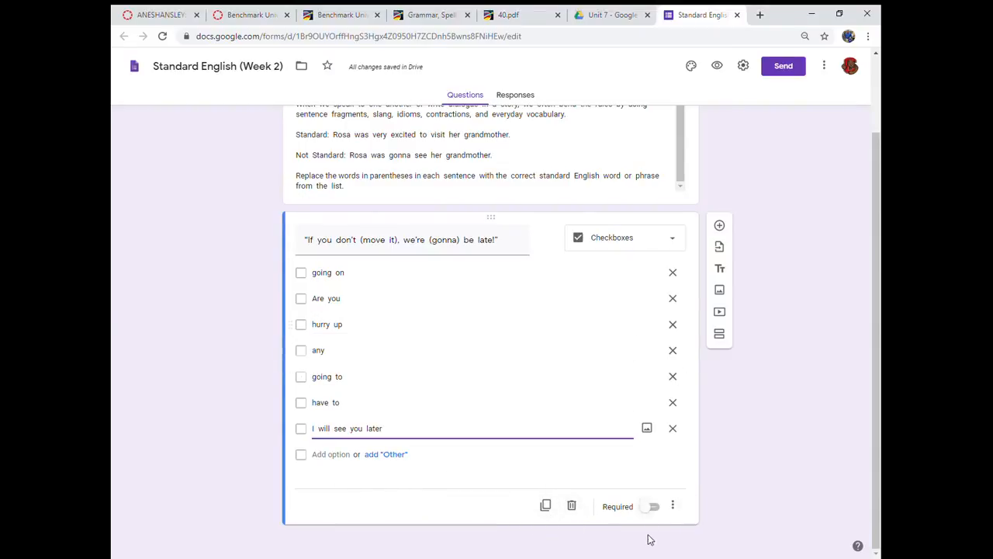
{"action": "left_click", "coordinate": [680, 504]}
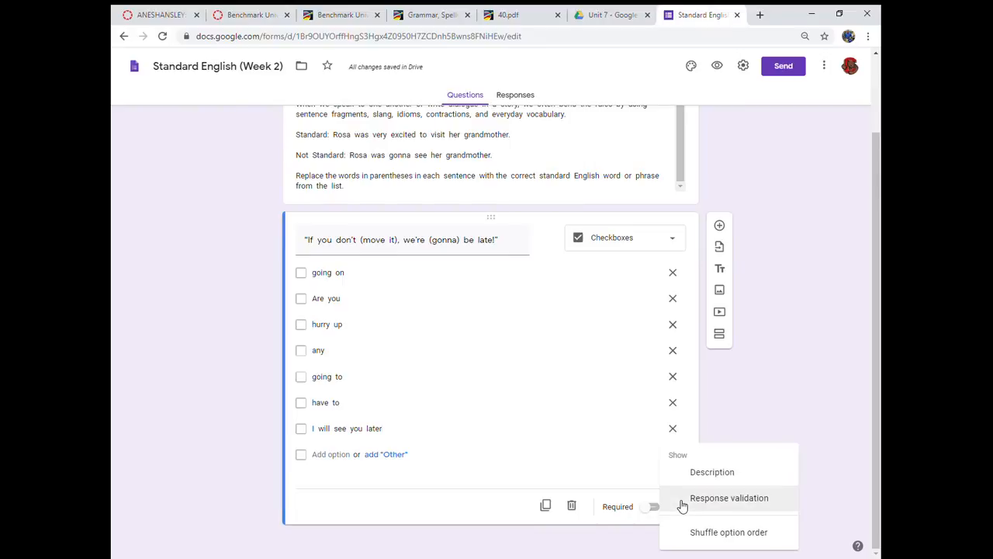
{"action": "left_click", "coordinate": [723, 406]}
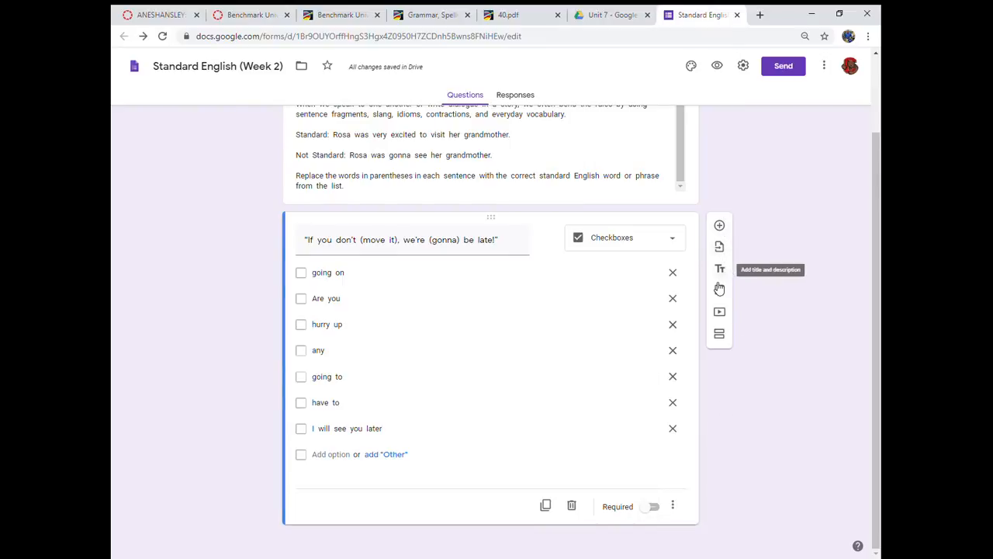
- Make the form a quiz in its settings, hide point values from respondents, and save the settings
{"action": "scroll", "coordinate": [688, 344], "scroll_direction": "up", "scroll_amount": 2}
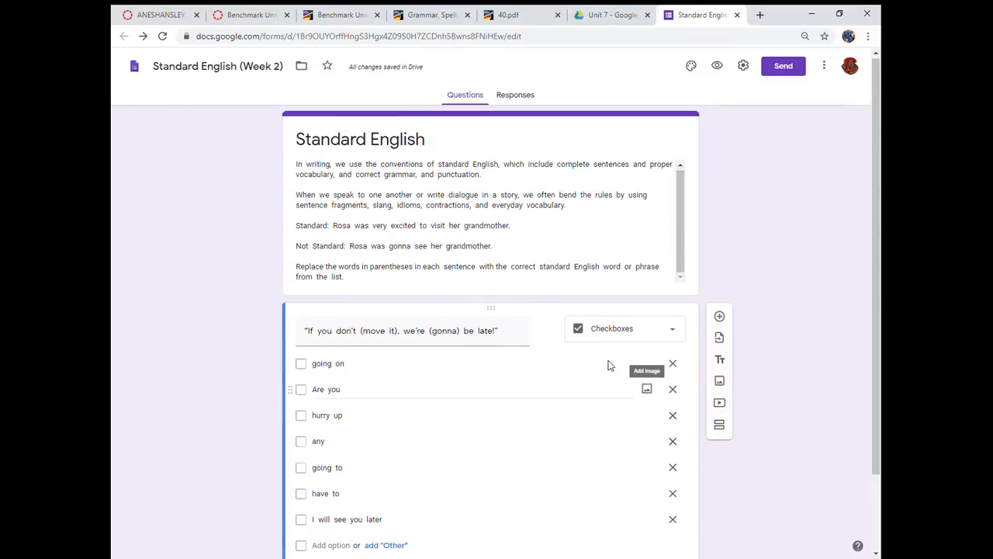
{"action": "left_click", "coordinate": [744, 68]}
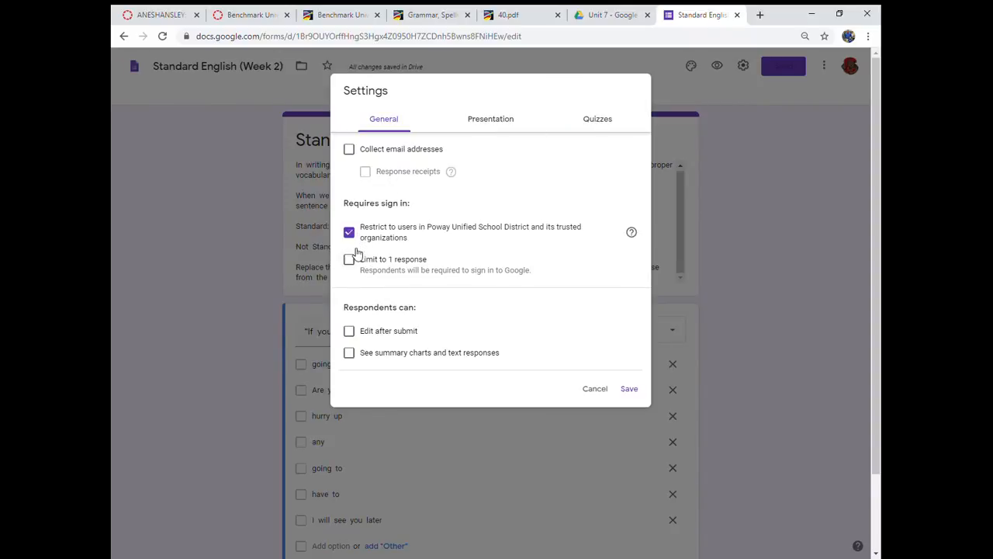
{"action": "left_click", "coordinate": [491, 122]}
{"action": "left_click", "coordinate": [611, 124]}
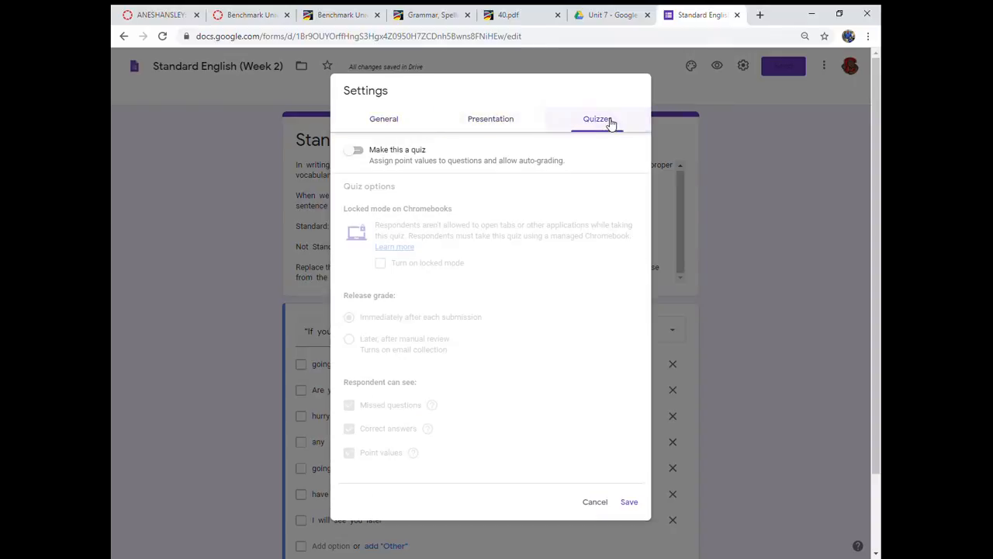
{"action": "left_click", "coordinate": [357, 152]}
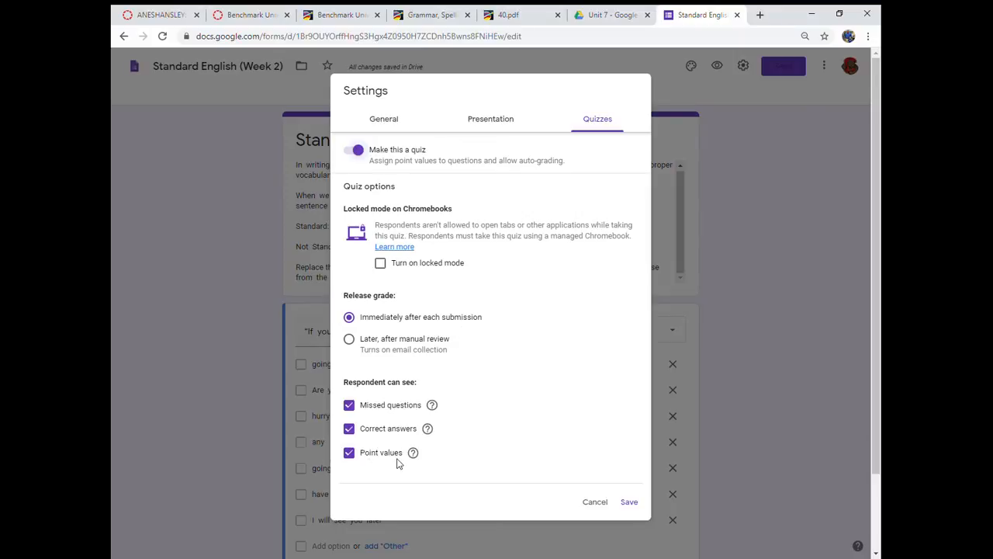
{"action": "left_click", "coordinate": [350, 454]}
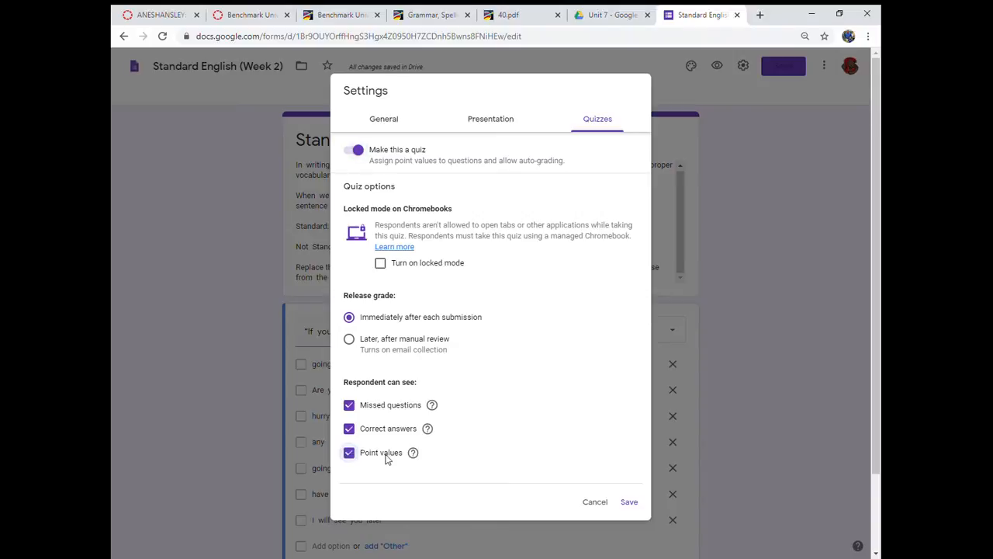
{"action": "left_click", "coordinate": [631, 504]}
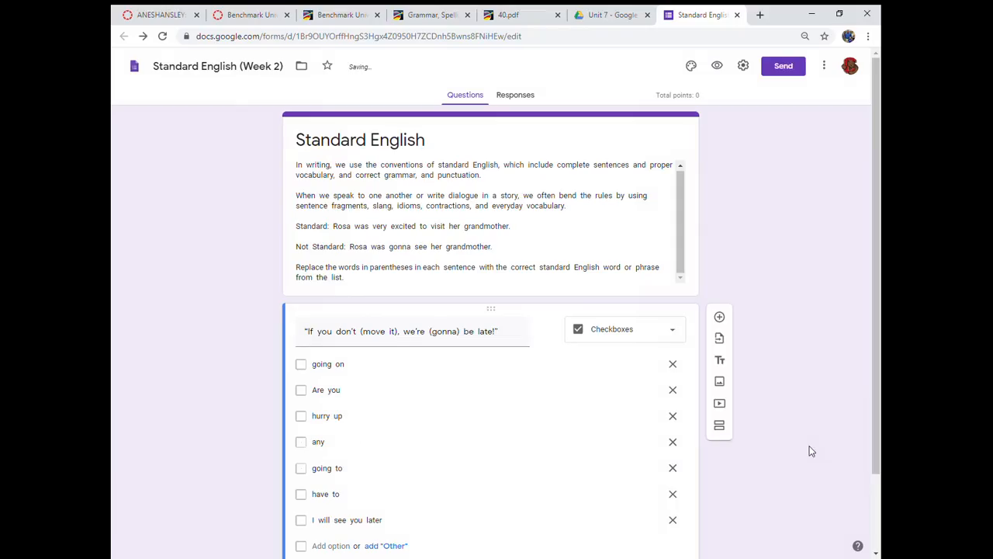
- Mark "hurry up" and "going to" as the correct answers in the first question's answer key
{"action": "scroll", "coordinate": [570, 426], "scroll_direction": "down", "scroll_amount": 2}
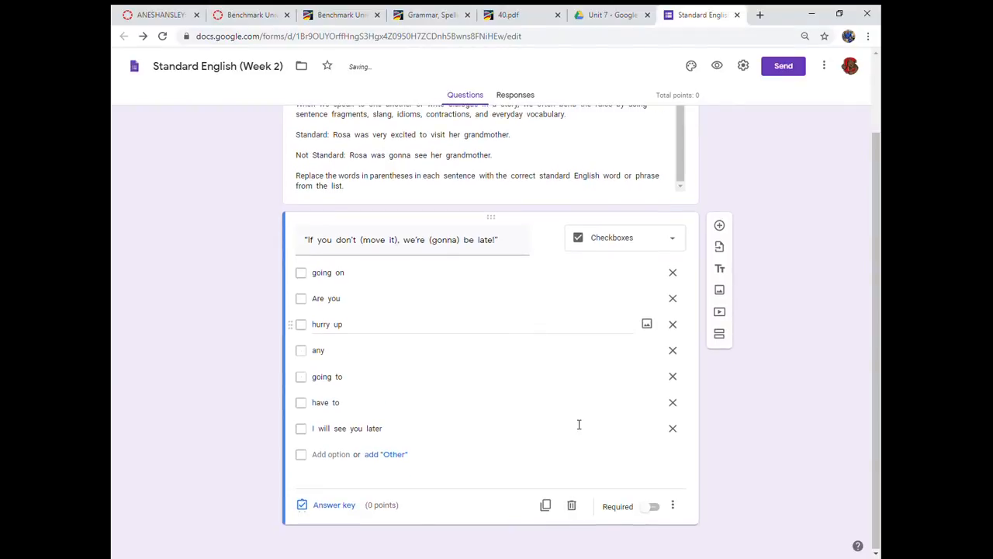
{"action": "left_click", "coordinate": [328, 505]}
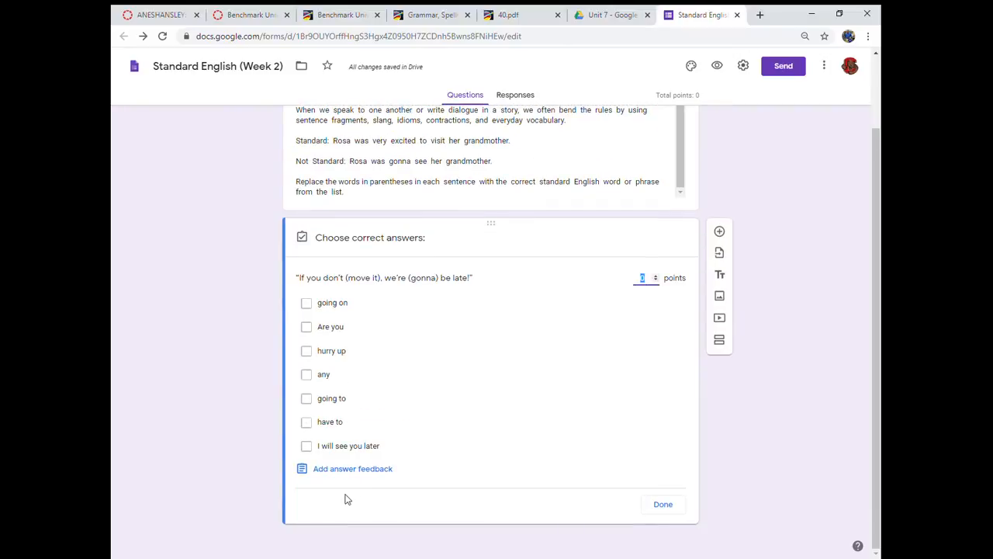
{"action": "left_click", "coordinate": [307, 352]}
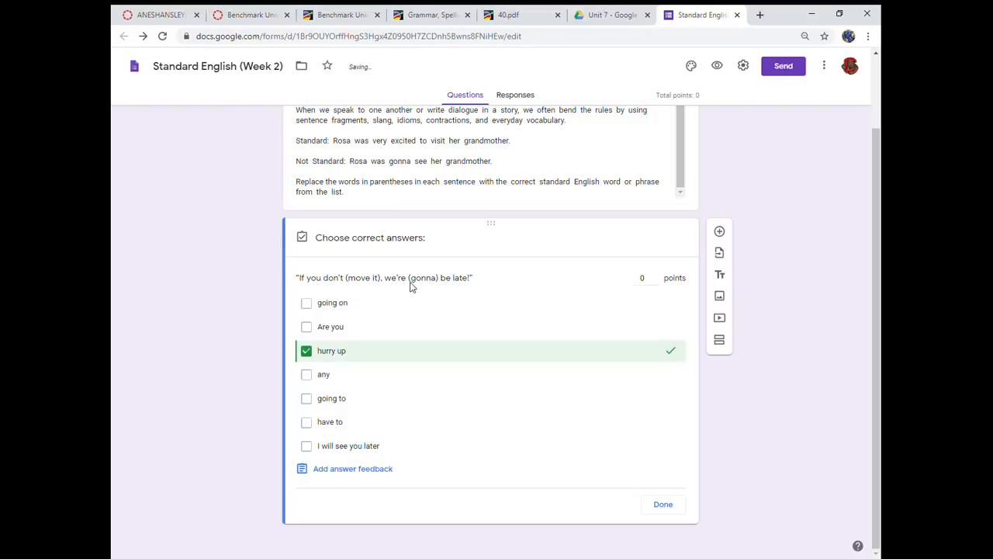
{"action": "left_click", "coordinate": [308, 399]}
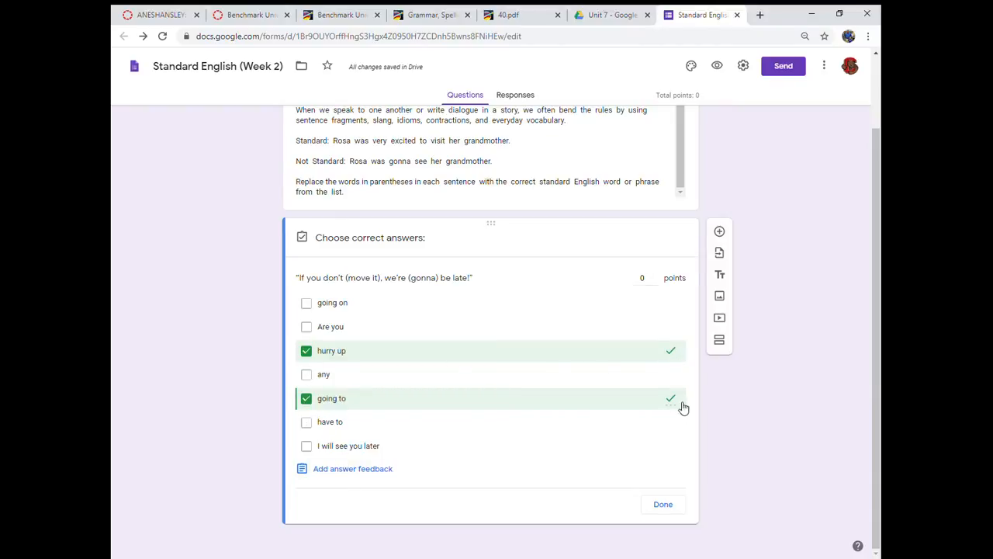
{"action": "left_click", "coordinate": [659, 505]}
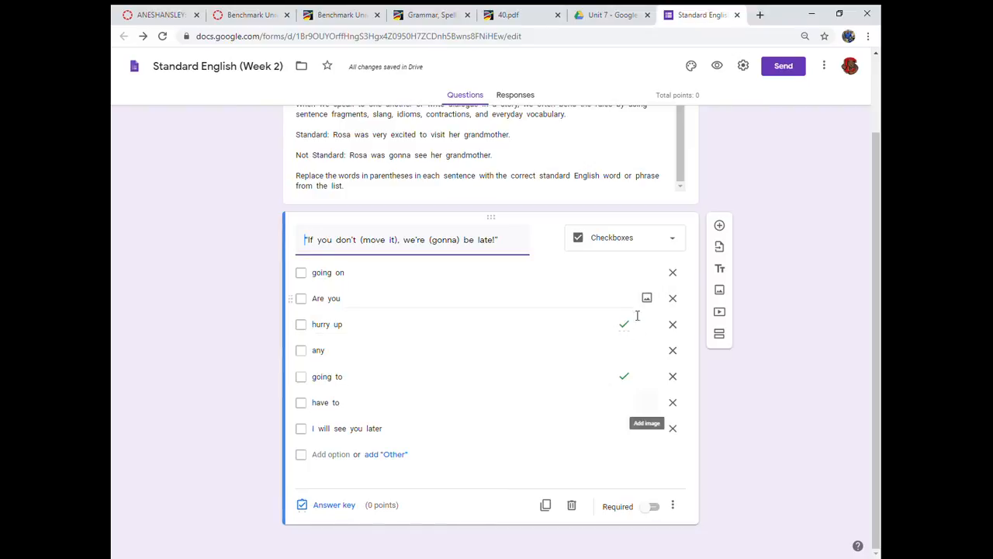
- Set the first question's value to 2 points in its answer key
{"action": "scroll", "coordinate": [802, 354], "scroll_direction": "up", "scroll_amount": 2}
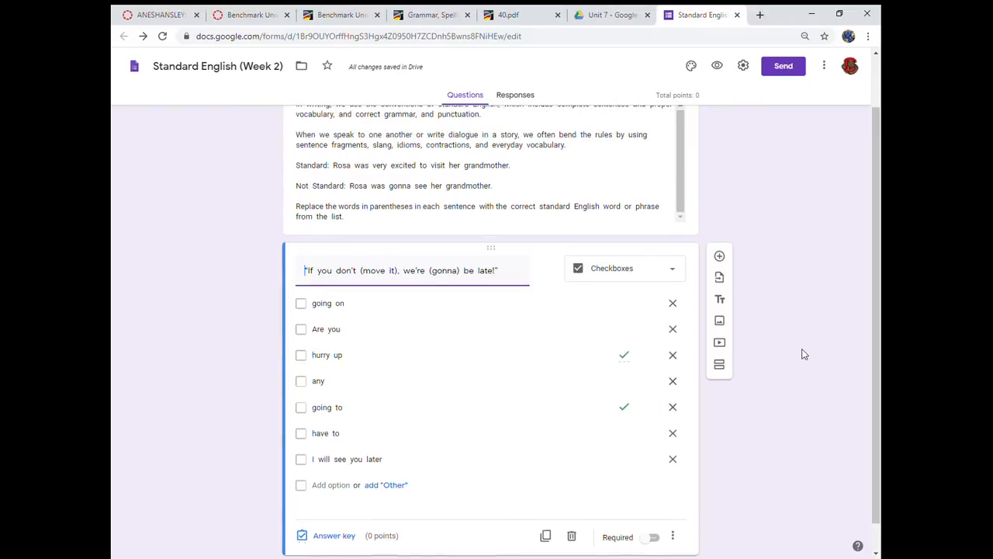
{"action": "scroll", "coordinate": [801, 351], "scroll_direction": "down", "scroll_amount": 2}
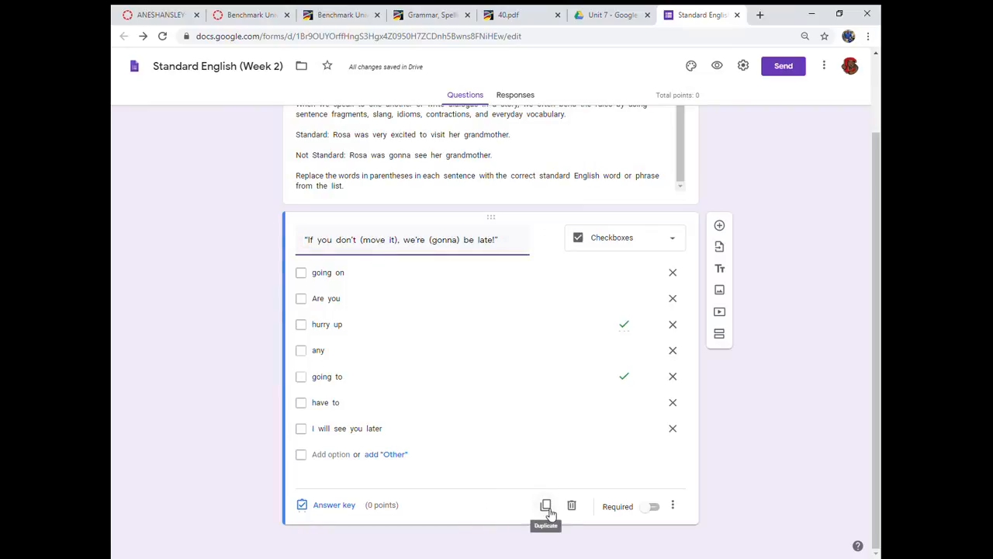
{"action": "left_click", "coordinate": [339, 506]}
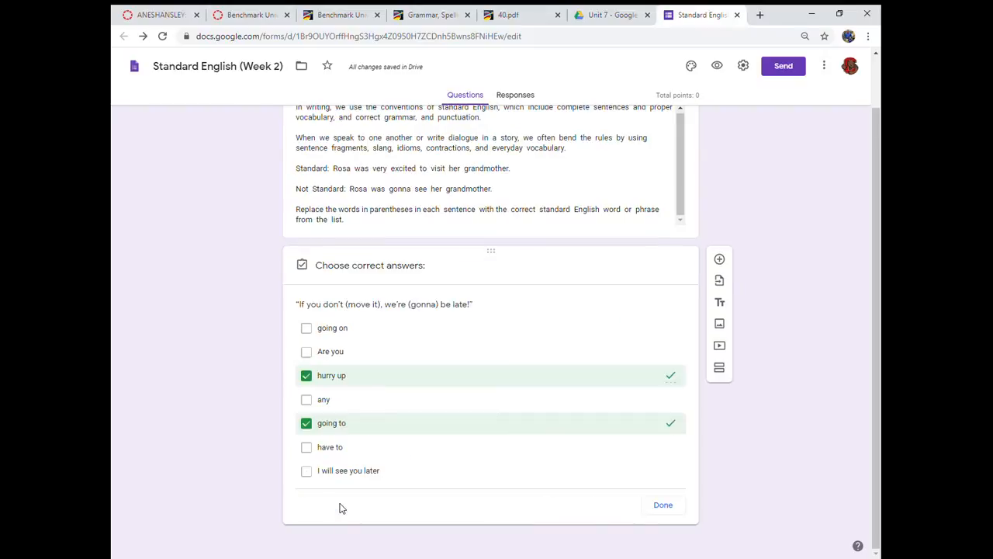
{"action": "left_click", "coordinate": [662, 512]}
{"action": "left_click", "coordinate": [663, 508]}
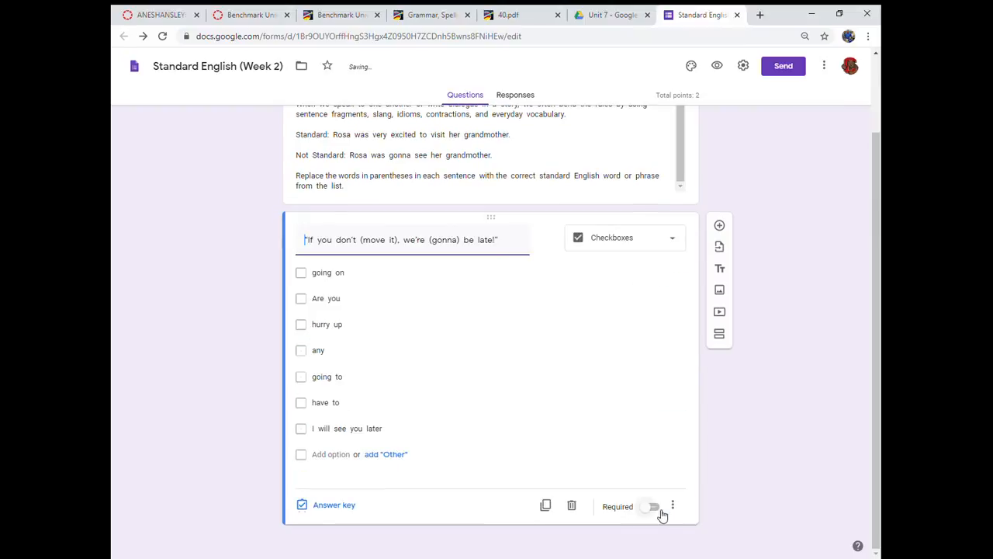
- Duplicate the first question and replace the copy's text with sentence 2 from 40.pdf, beginning "I can't eat no more!"
{"action": "left_click", "coordinate": [546, 505]}
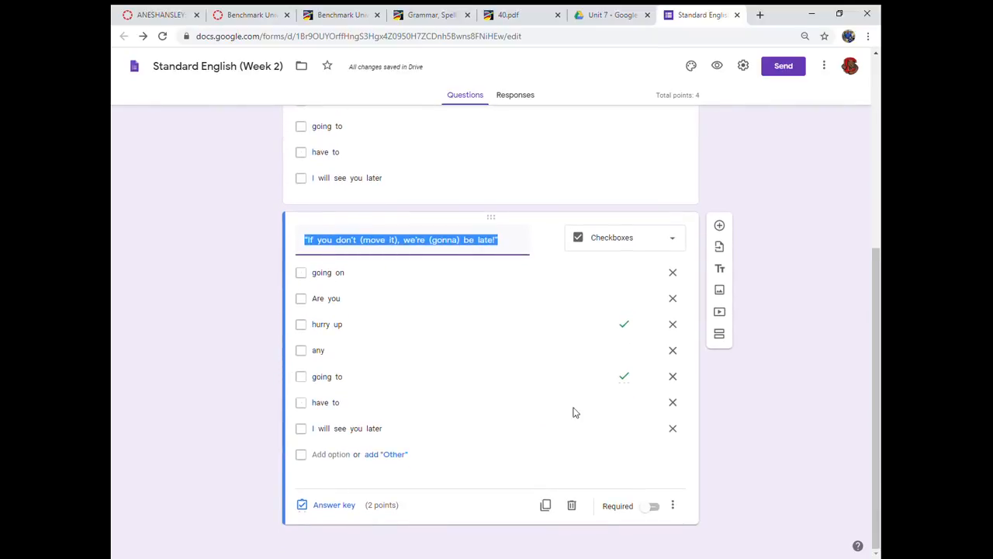
{"action": "left_click", "coordinate": [518, 14]}
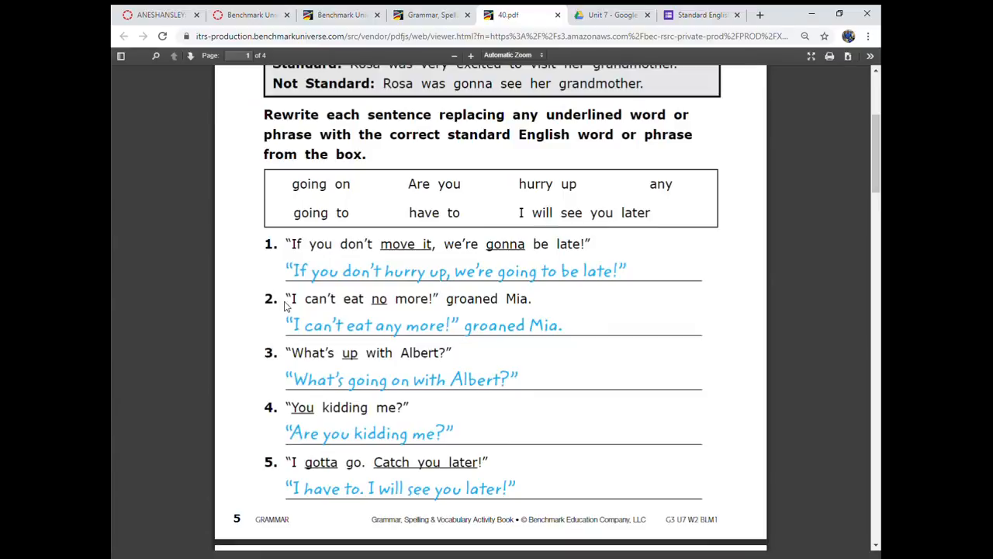
{"action": "left_click_drag", "start_coordinate": [292, 301], "coordinate": [536, 306]}
{"action": "key", "text": "ctrl+c"}
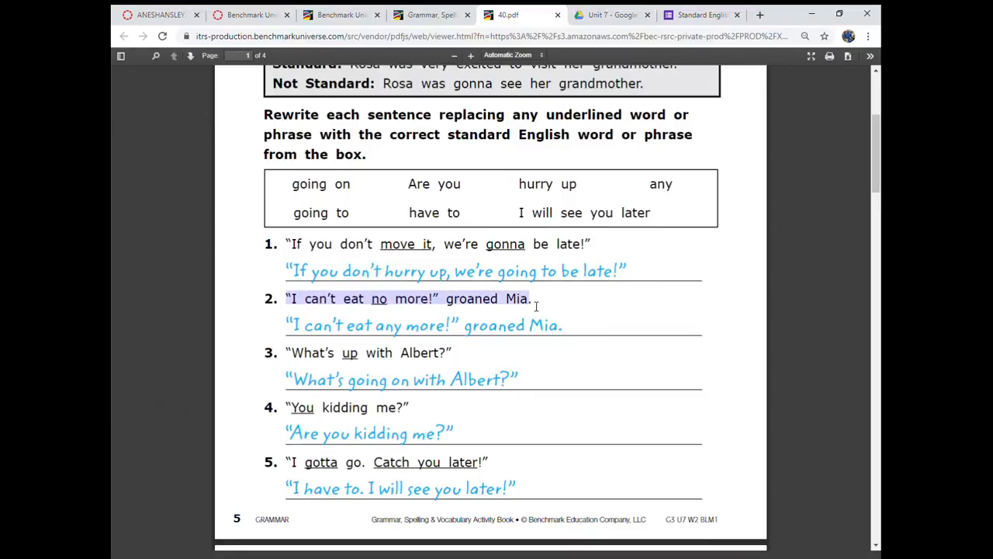
{"action": "left_click", "coordinate": [702, 16]}
{"action": "key", "text": "ctrl+v"}
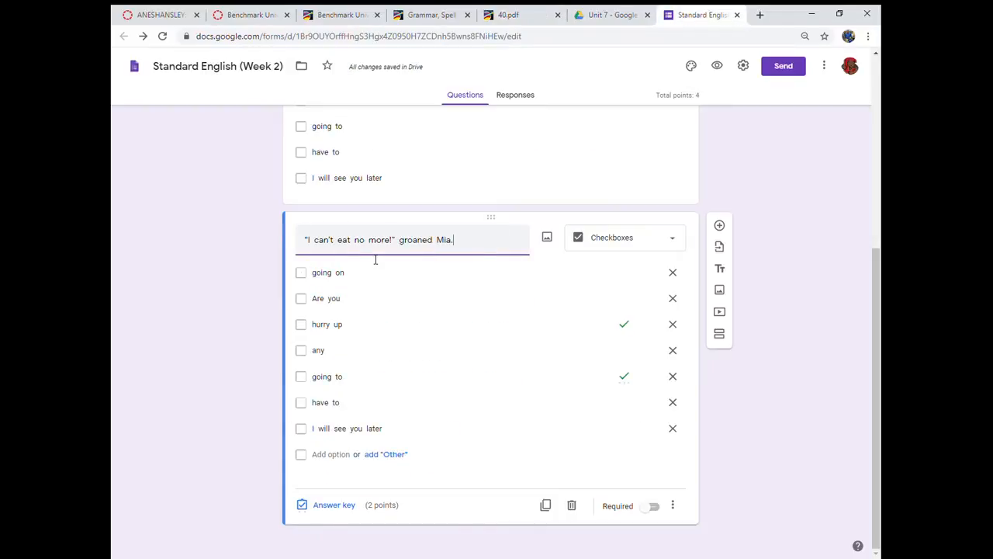
- Put the underlined word "no" in parentheses in the second question's sentence
{"action": "left_click", "coordinate": [519, 14]}
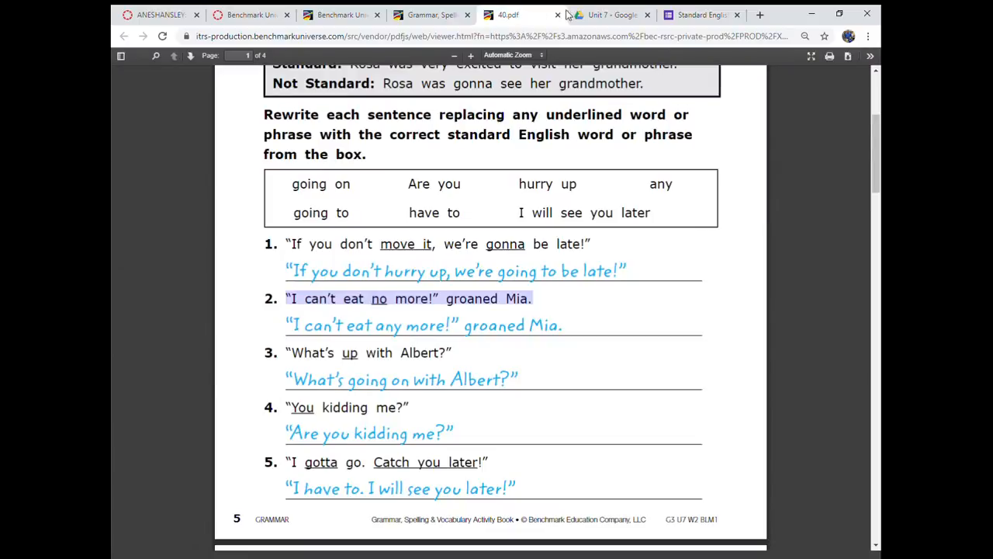
{"action": "left_click", "coordinate": [698, 14]}
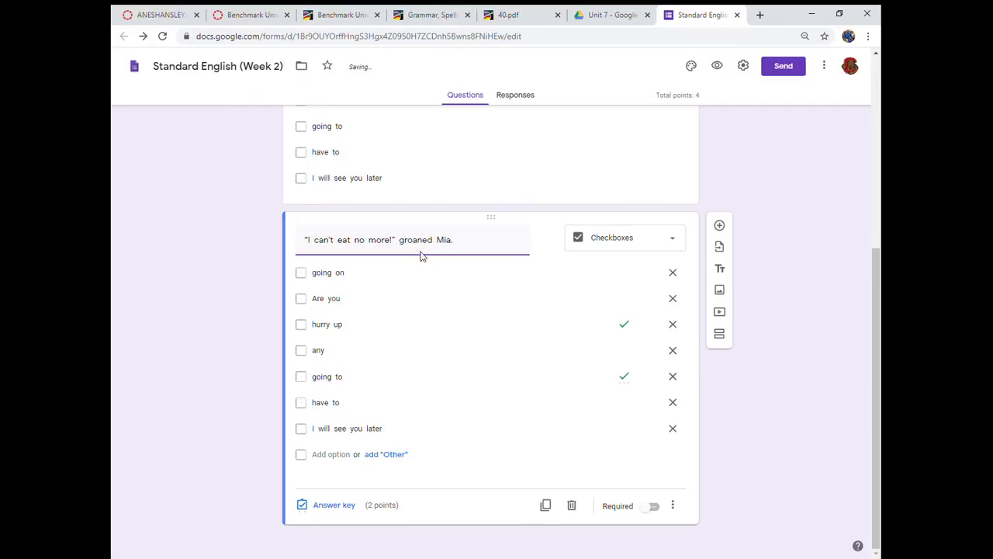
{"action": "left_click", "coordinate": [366, 243]}
{"action": "type", "text": "(no"}
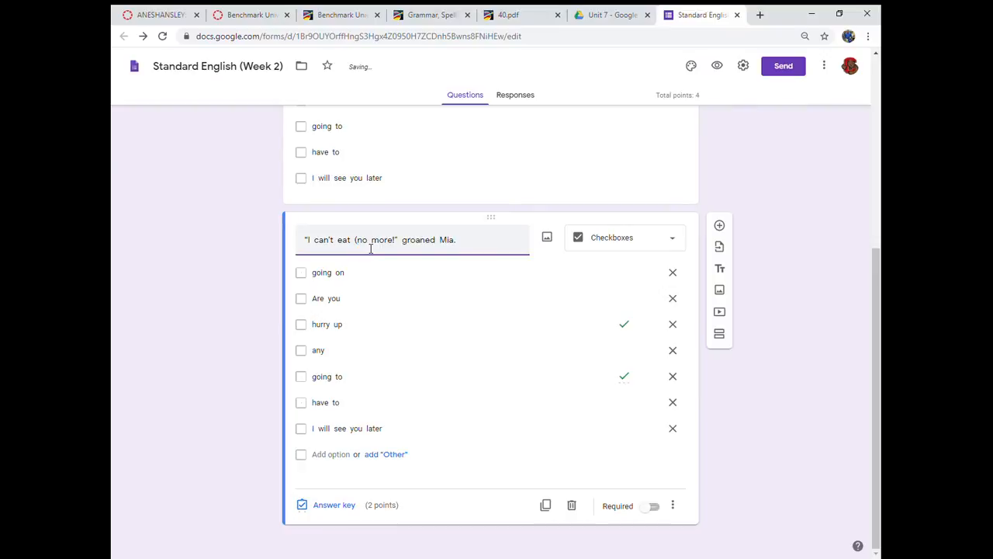
{"action": "type", "text": ")"}
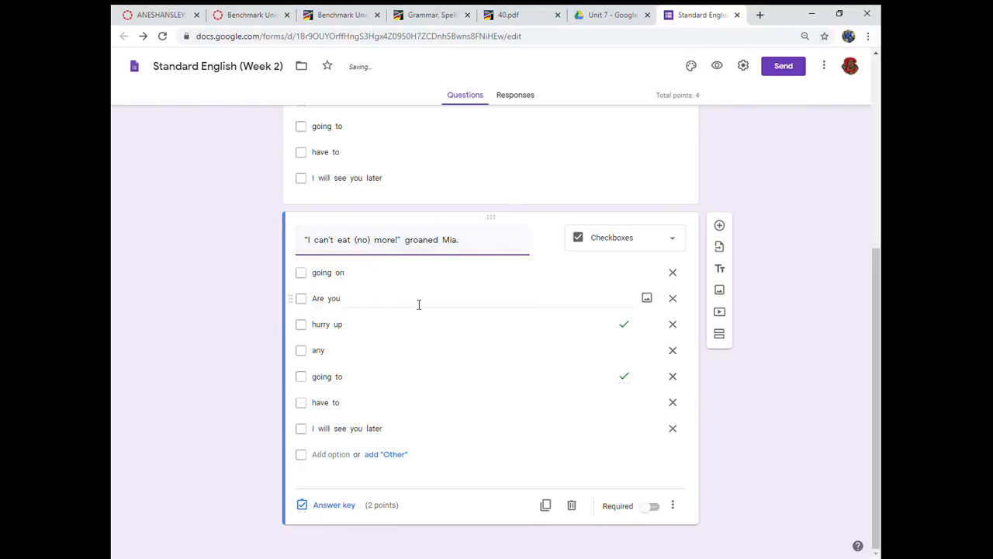
- Following 40.pdf, make "any" the second question's only correct answer and set its value to 1 point
{"action": "left_click", "coordinate": [530, 15]}
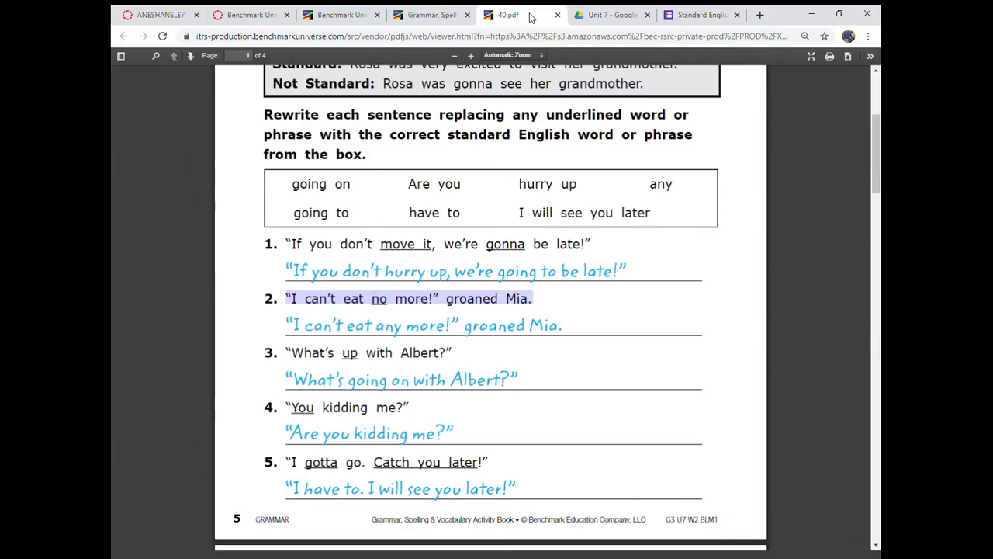
{"action": "left_click", "coordinate": [702, 15]}
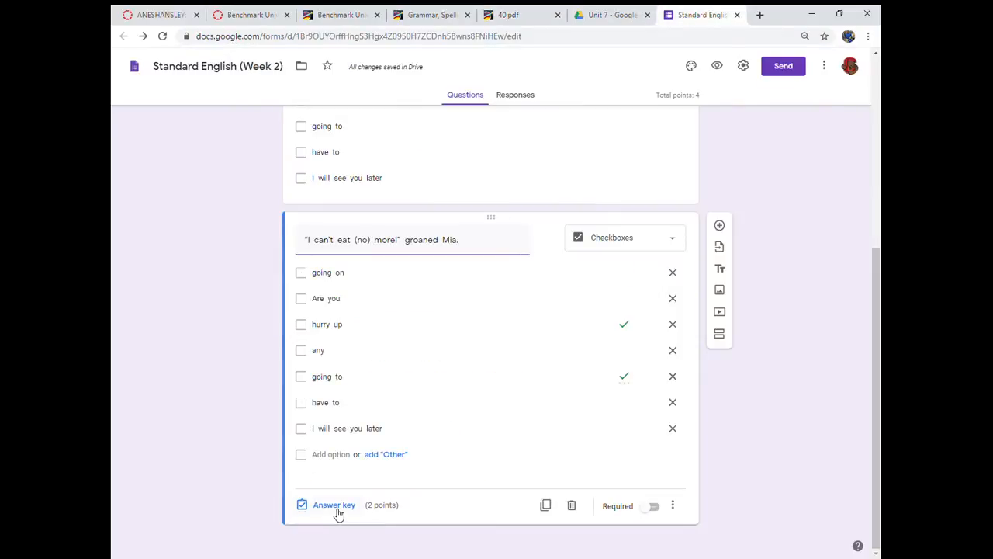
{"action": "left_click", "coordinate": [336, 510]}
{"action": "left_click", "coordinate": [309, 401]}
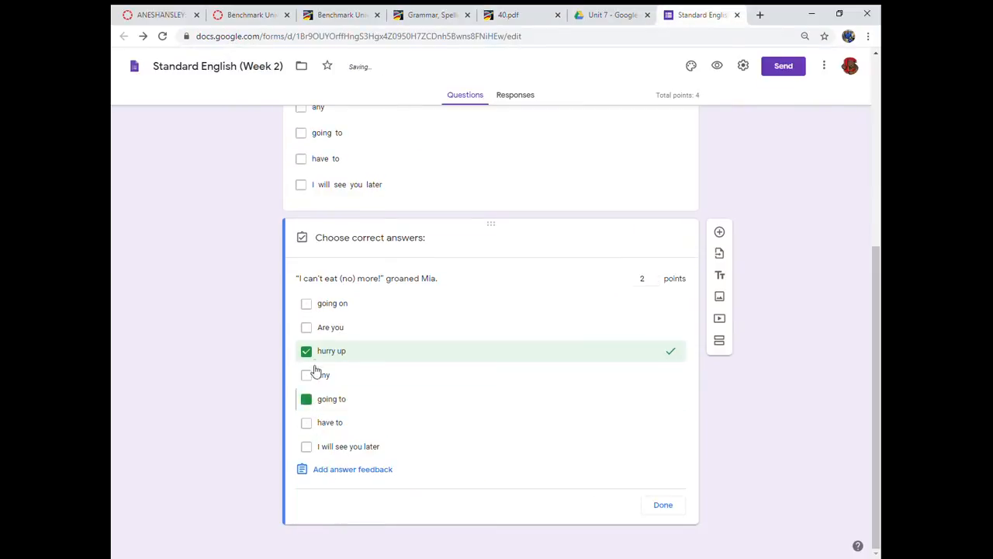
{"action": "left_click", "coordinate": [305, 351]}
{"action": "left_click", "coordinate": [307, 376]}
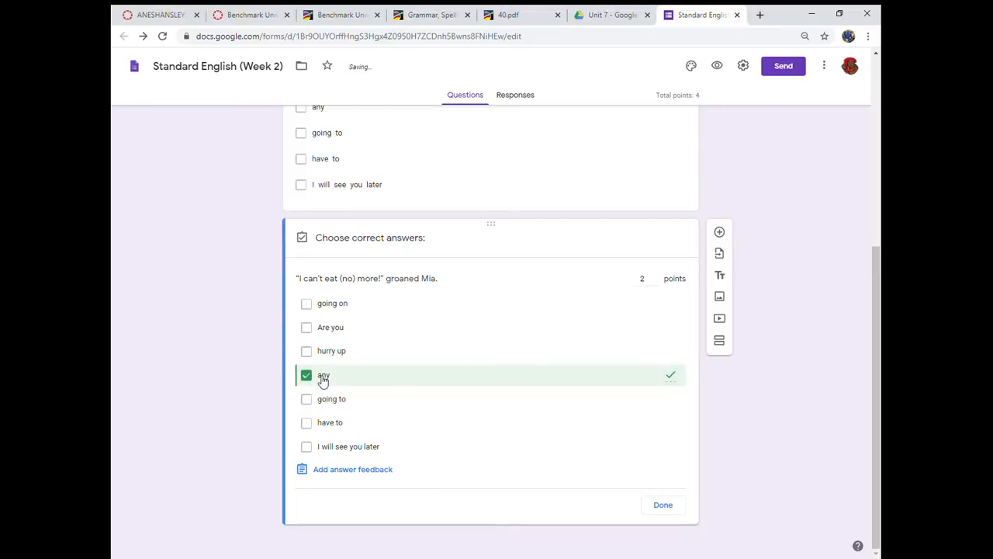
{"action": "left_click", "coordinate": [656, 281]}
{"action": "left_click", "coordinate": [674, 511]}
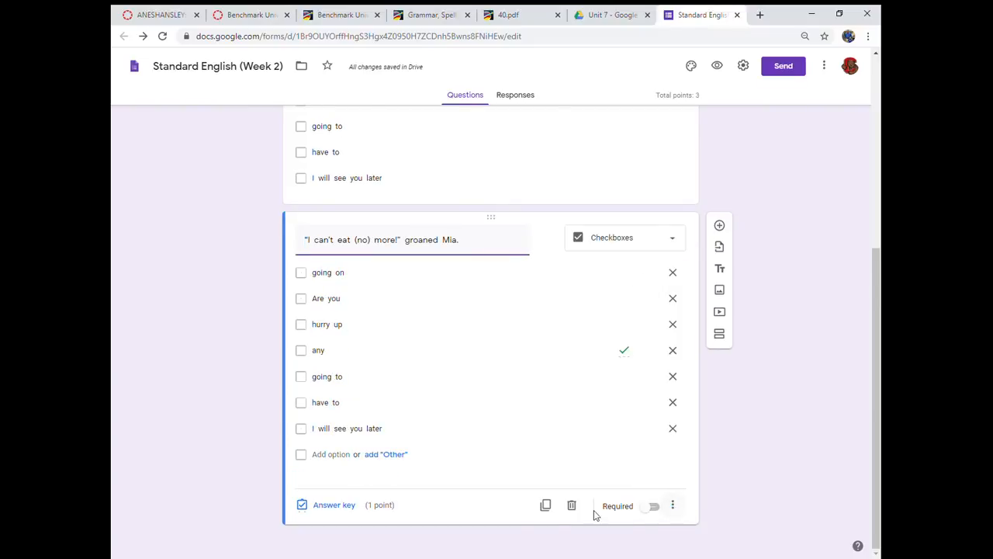
- Duplicate the second question and replace the copy's text with sentence 3 from 40.pdf, beginning "What's up"
{"action": "left_click", "coordinate": [553, 509]}
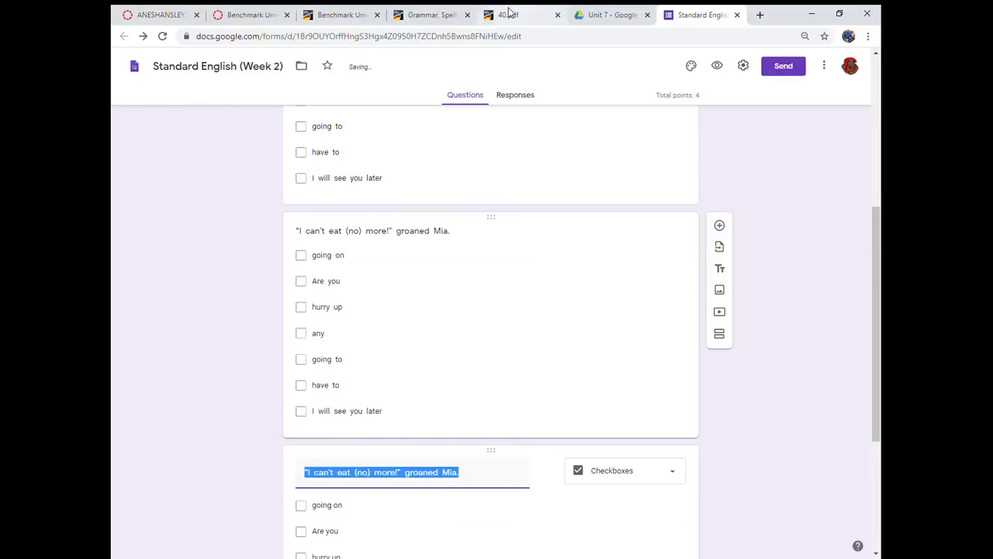
{"action": "left_click", "coordinate": [508, 15]}
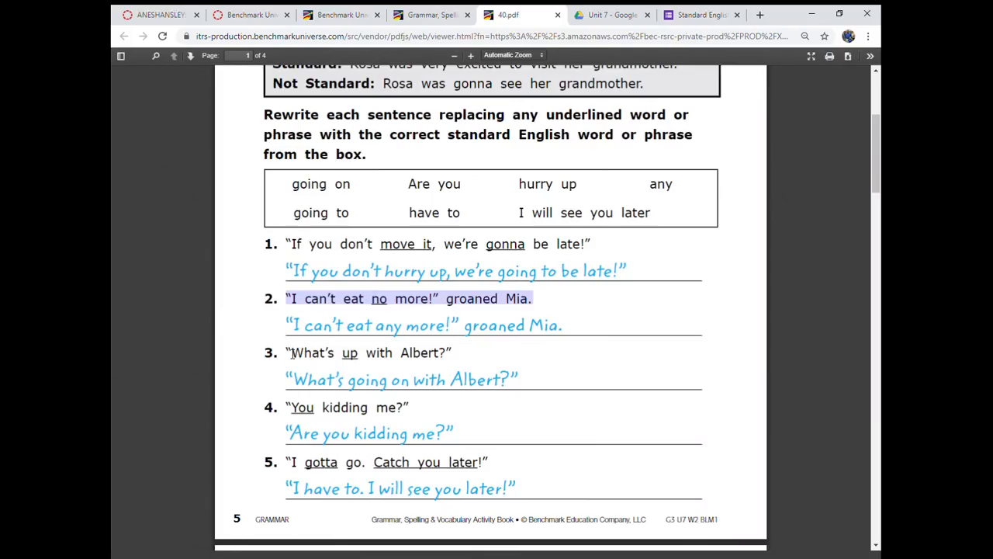
{"action": "left_click_drag", "start_coordinate": [292, 354], "coordinate": [452, 361]}
{"action": "key", "text": "ctrl+c"}
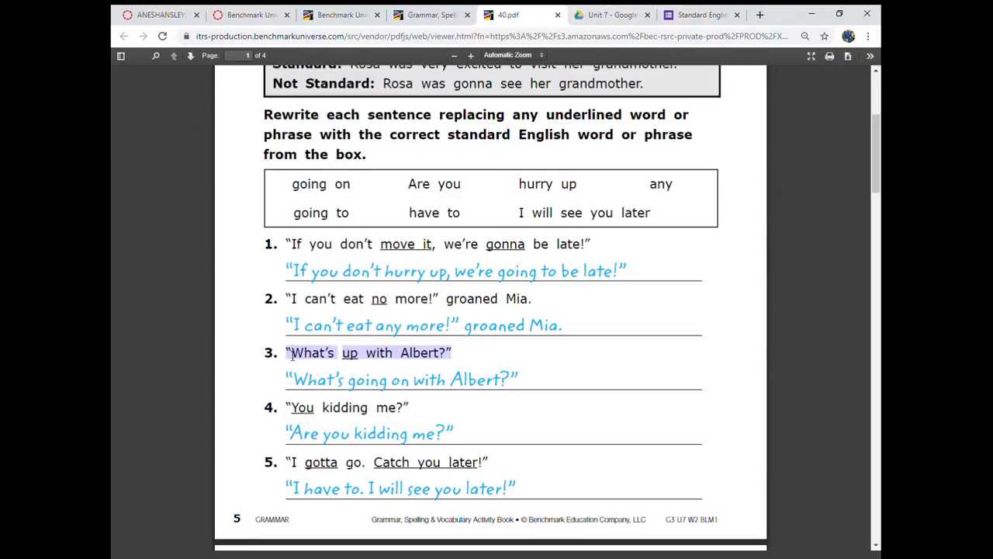
{"action": "left_click", "coordinate": [697, 14]}
{"action": "key", "text": "ctrl+v"}
- Put the underlined word "up" in parentheses in the third question's sentence in the form
{"action": "scroll", "coordinate": [350, 469], "scroll_direction": "down", "scroll_amount": 1}
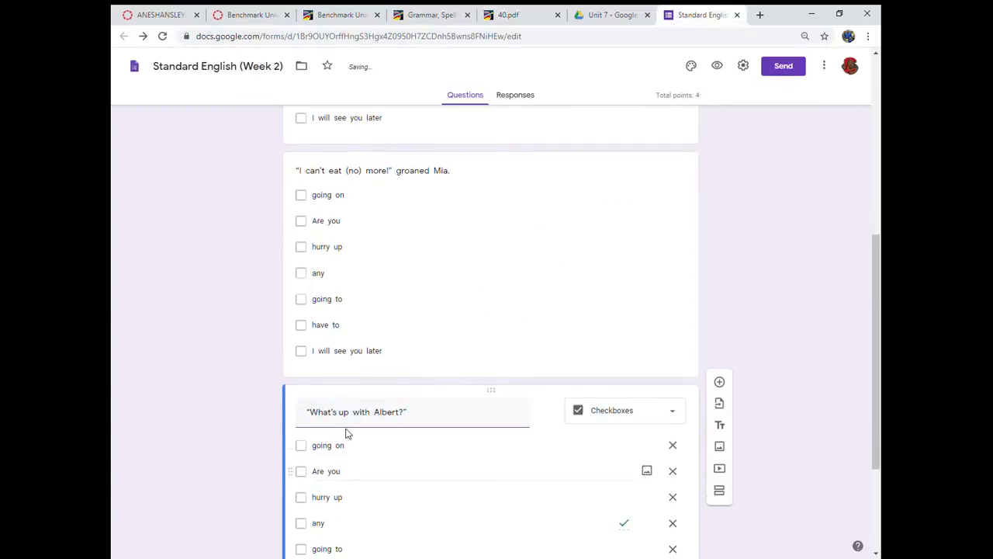
{"action": "left_click", "coordinate": [346, 419]}
{"action": "type", "text": "("}
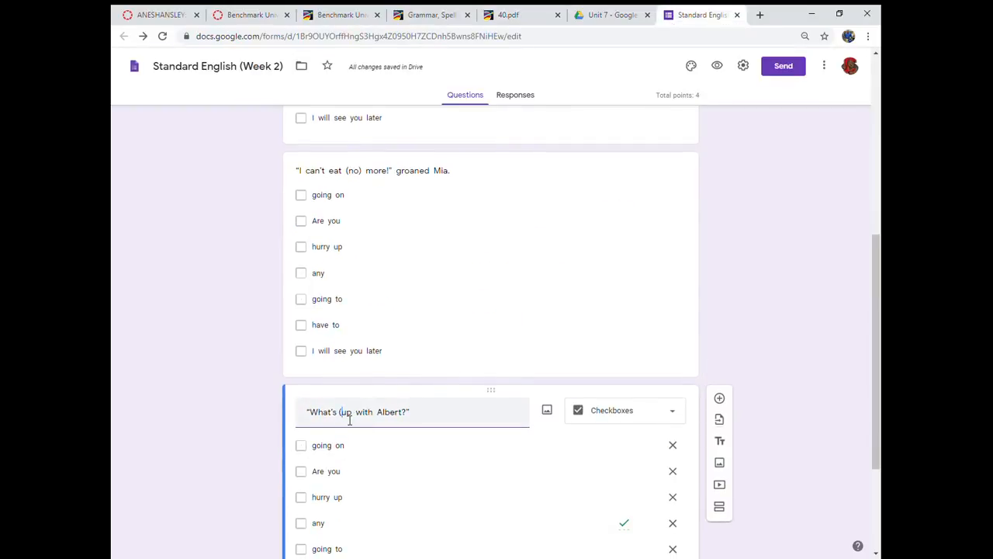
{"action": "left_click", "coordinate": [354, 415]}
{"action": "type", "text": ")"}
- Make "going on" the third question's only correct answer, removing "any" from its answer key
{"action": "scroll", "coordinate": [354, 457], "scroll_direction": "down", "scroll_amount": 3}
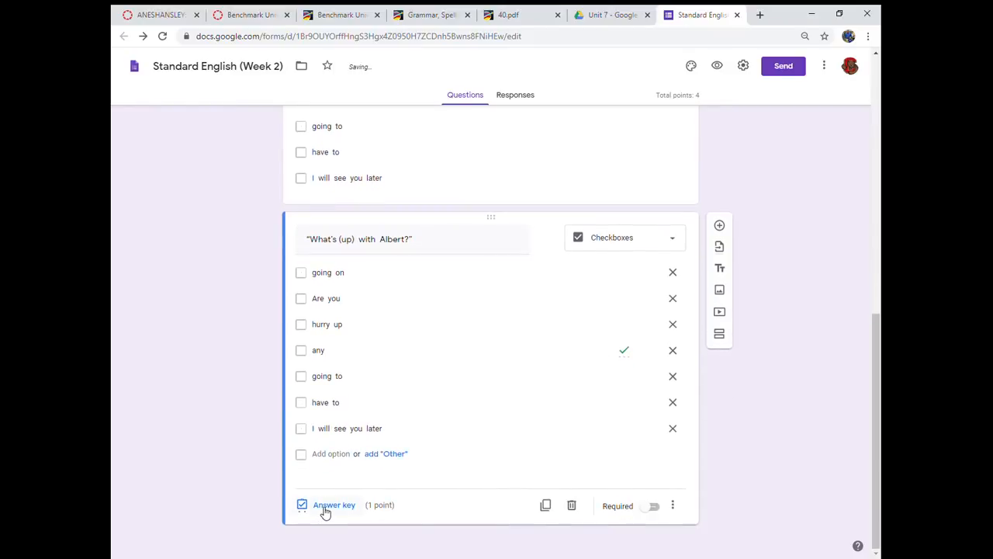
{"action": "left_click", "coordinate": [325, 509]}
{"action": "left_click", "coordinate": [306, 304]}
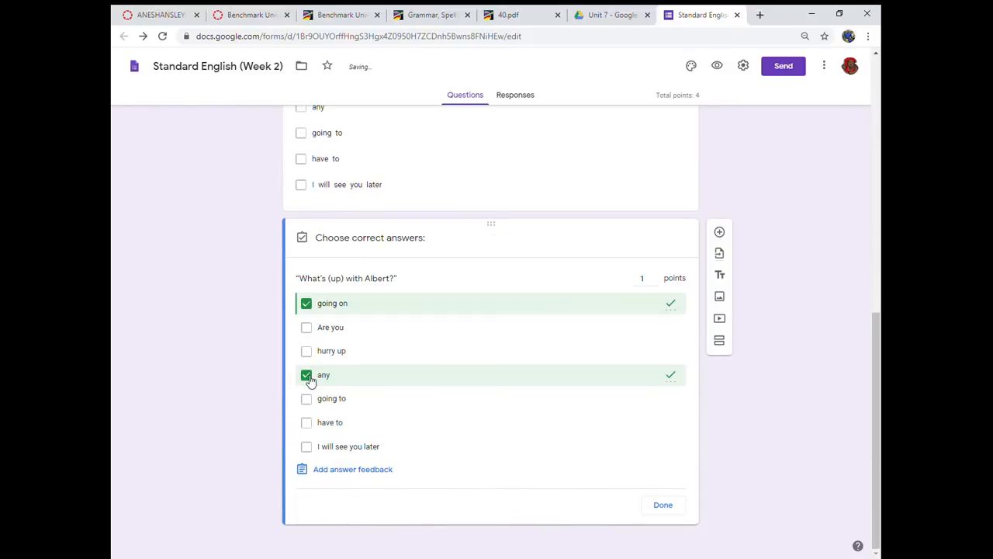
{"action": "left_click", "coordinate": [306, 375]}
{"action": "left_click", "coordinate": [664, 506]}
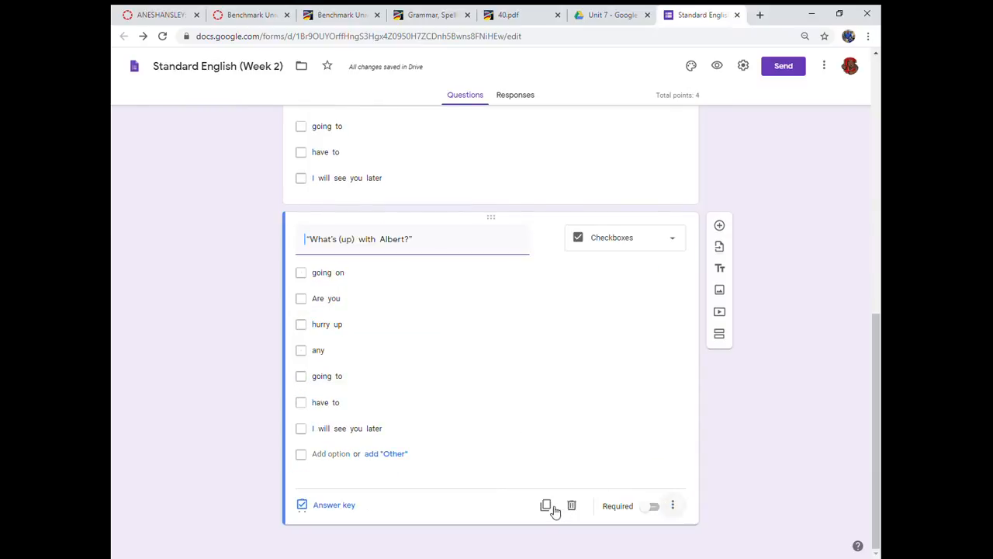
- Duplicate the third question and replace the copy's text with sentence 4 from 40.pdf, "You kidding me?"
{"action": "left_click", "coordinate": [546, 506]}
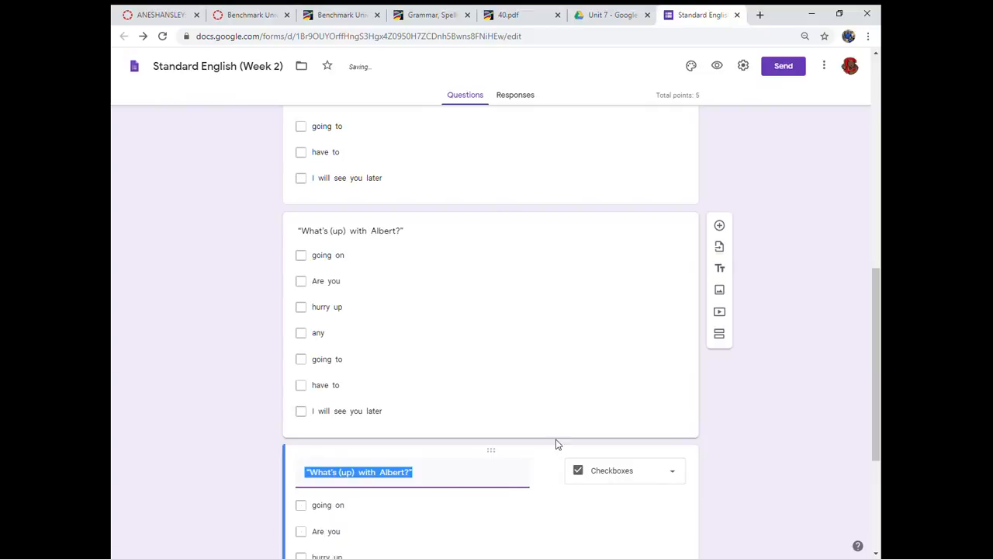
{"action": "left_click", "coordinate": [508, 15]}
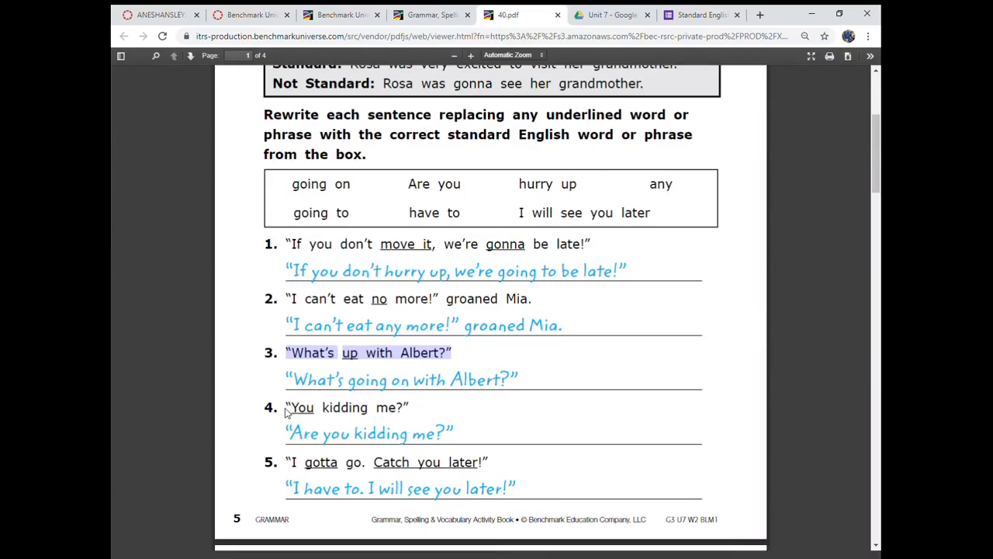
{"action": "left_click_drag", "start_coordinate": [288, 411], "coordinate": [411, 416]}
{"action": "key", "text": "ctrl+c"}
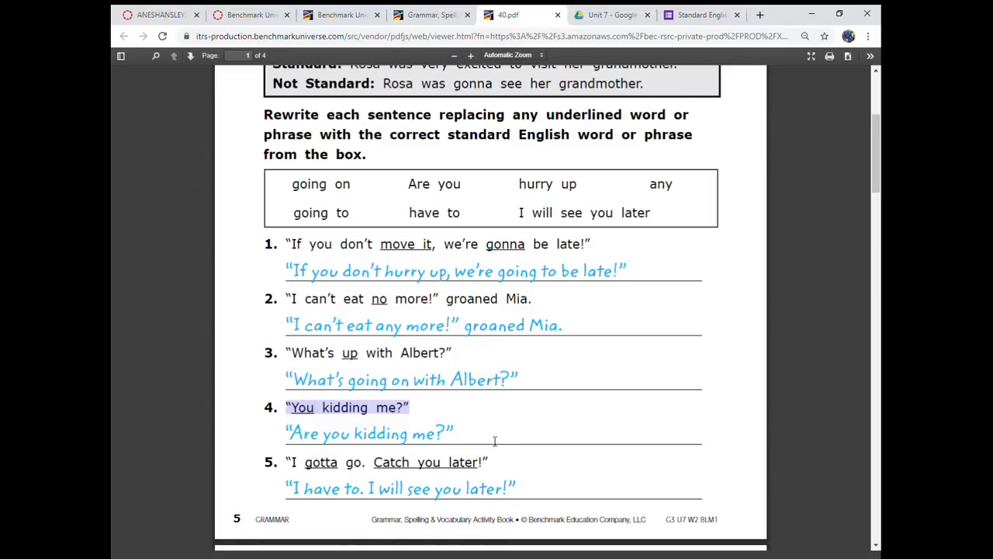
{"action": "left_click", "coordinate": [696, 21]}
{"action": "key", "text": "ctrl+v"}
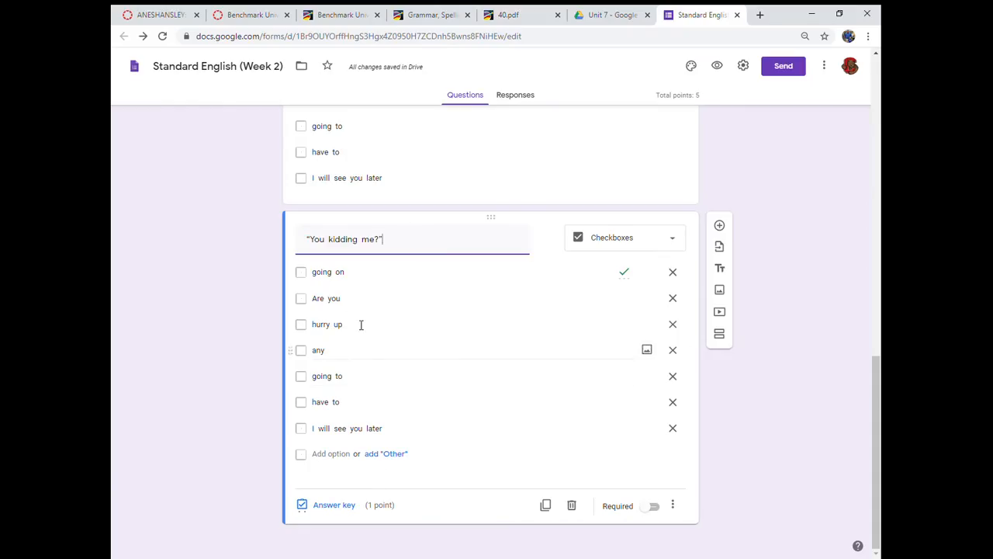
- Put the underlined word "You" in parentheses in the fourth question's sentence
{"action": "type", "text": "("}
{"action": "left_click", "coordinate": [332, 243]}
{"action": "type", "text": ")"}
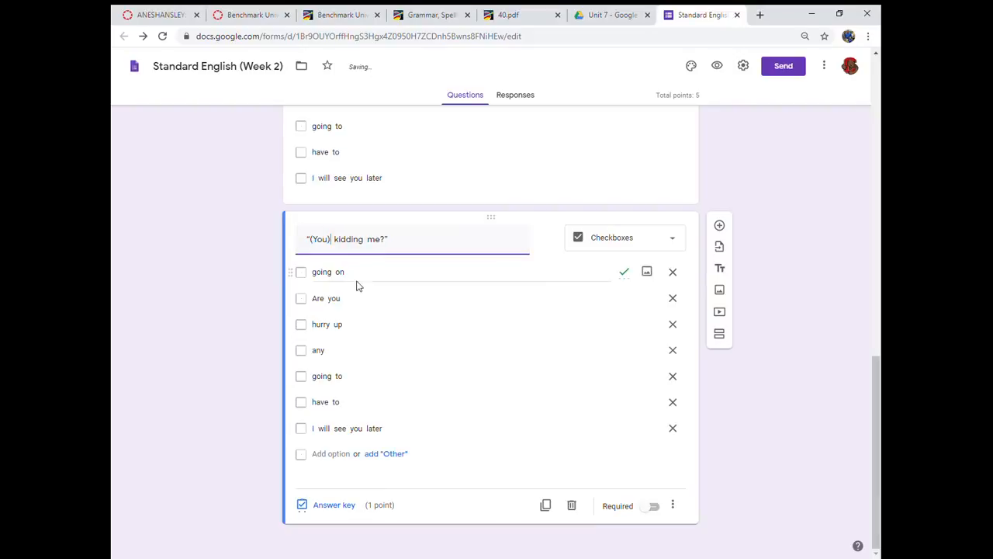
- Make "Are you" the fourth question's only correct answer, removing "going on" from its answer key
{"action": "left_click", "coordinate": [332, 506]}
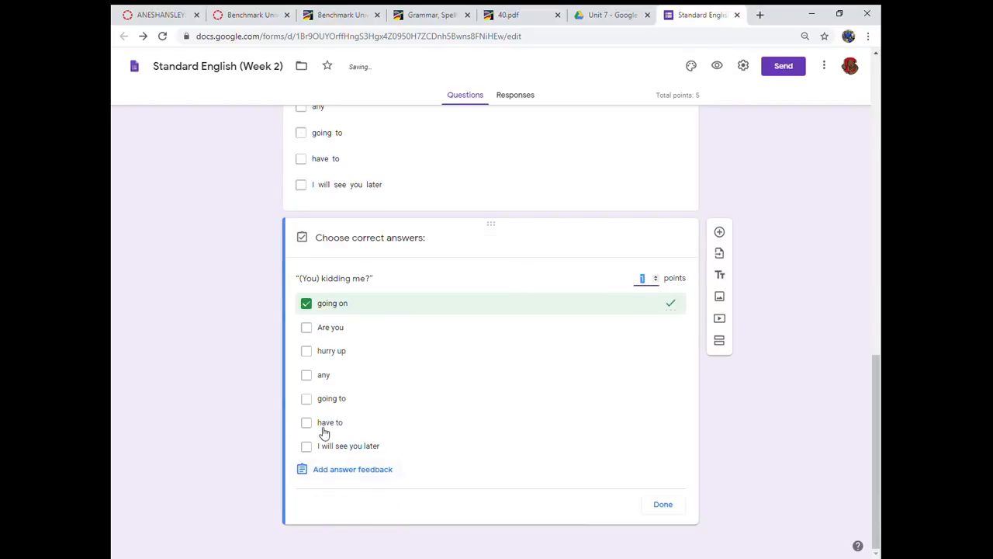
{"action": "left_click", "coordinate": [307, 308]}
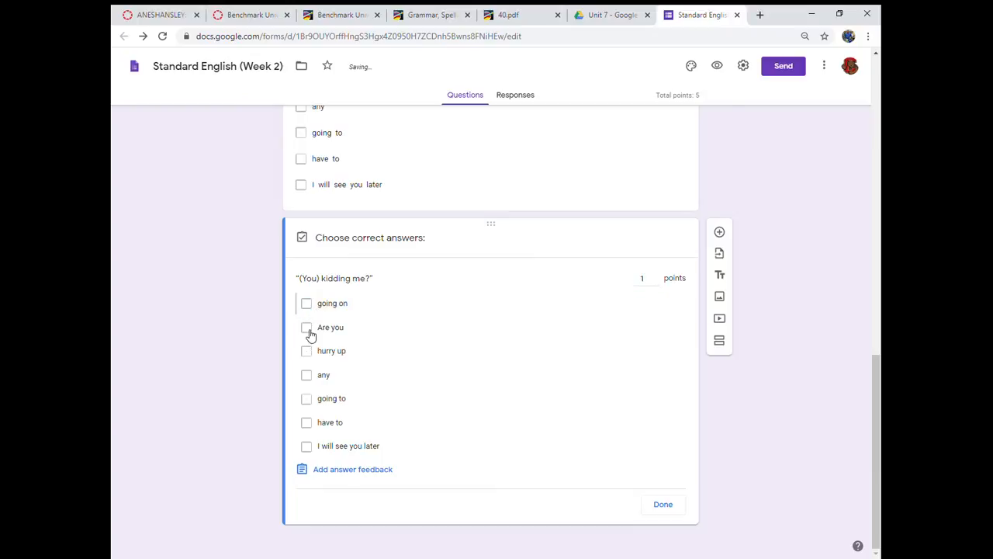
{"action": "left_click", "coordinate": [309, 329]}
{"action": "left_click", "coordinate": [672, 504]}
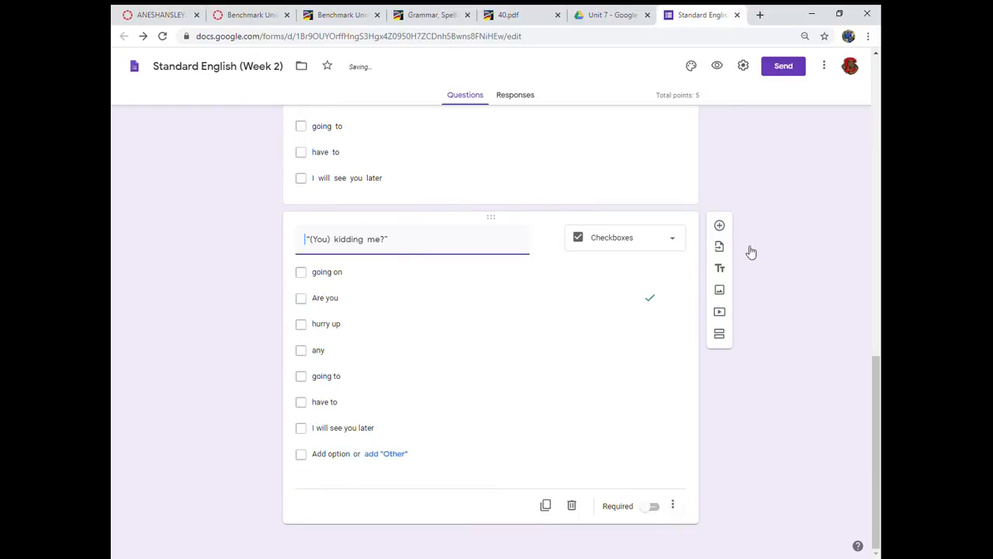
- Duplicate the fourth question and replace the copy's text with sentence 5 from 40.pdf, "I gotta go. Catch you later!"
{"action": "left_click", "coordinate": [512, 15]}
{"action": "scroll", "coordinate": [295, 402], "scroll_direction": "down", "scroll_amount": 1}
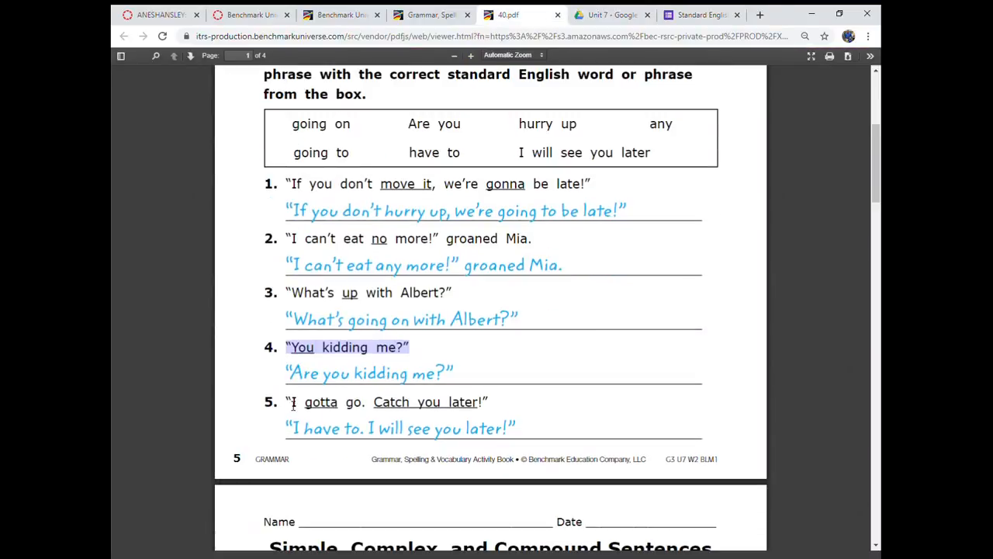
{"action": "left_click_drag", "start_coordinate": [293, 403], "coordinate": [485, 414]}
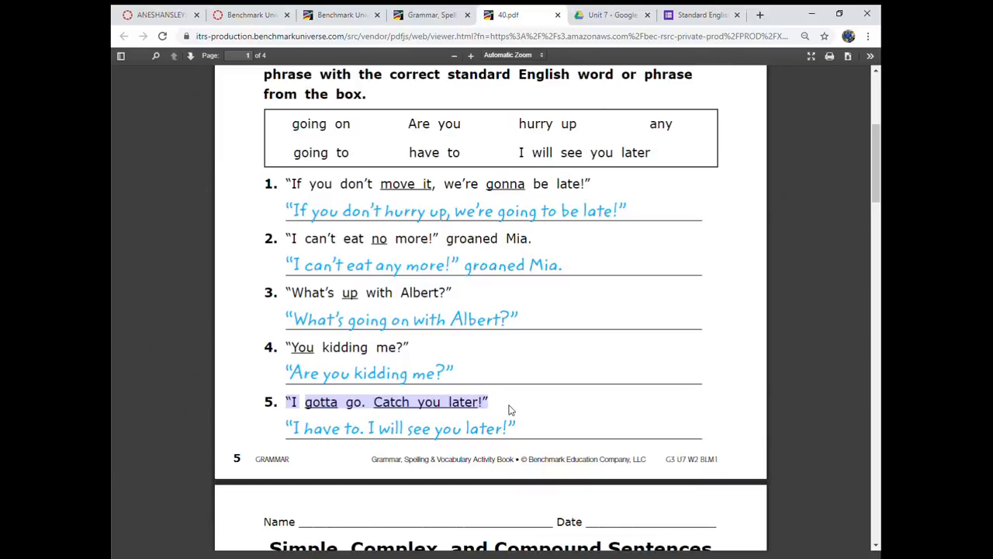
{"action": "left_click", "coordinate": [718, 12]}
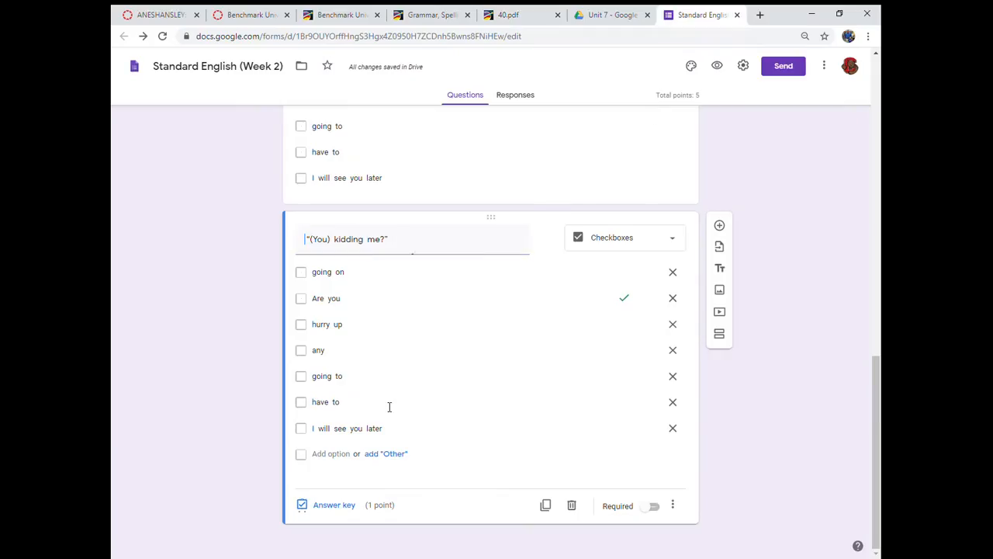
{"action": "left_click", "coordinate": [546, 505]}
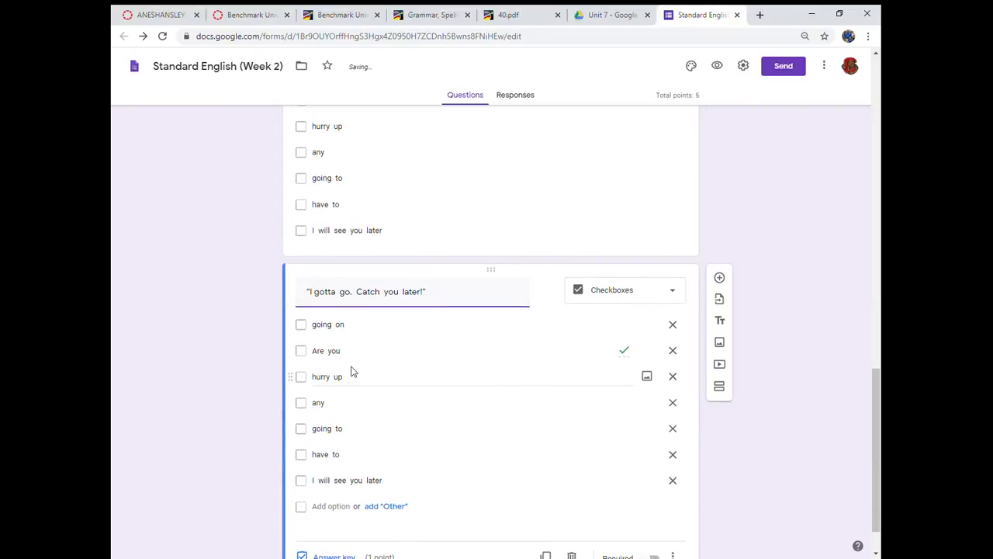
{"action": "scroll", "coordinate": [342, 434], "scroll_direction": "down", "scroll_amount": 1}
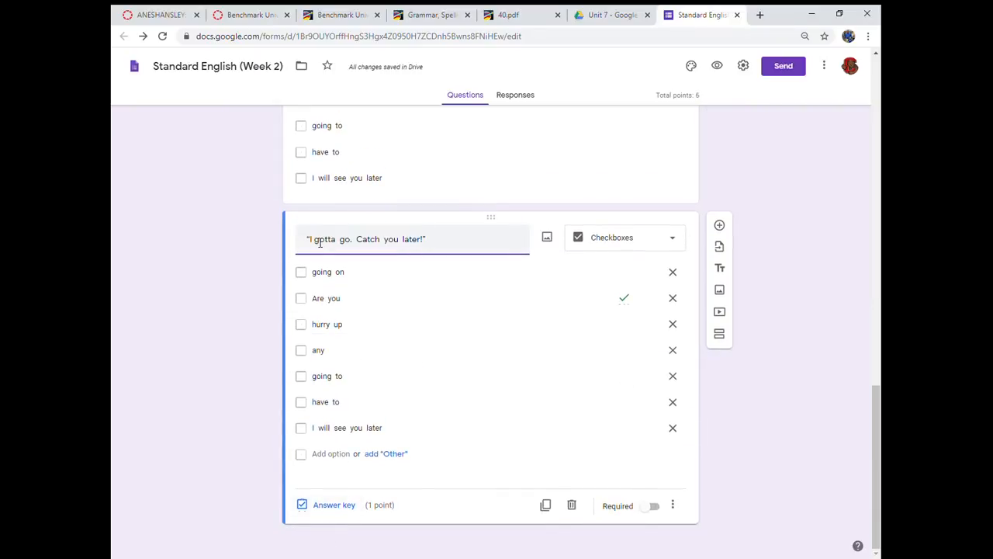
- Put the underlined parts "gotta" and "Catch you later" in parentheses in the fifth question's sentence
{"action": "type", "text": "("}
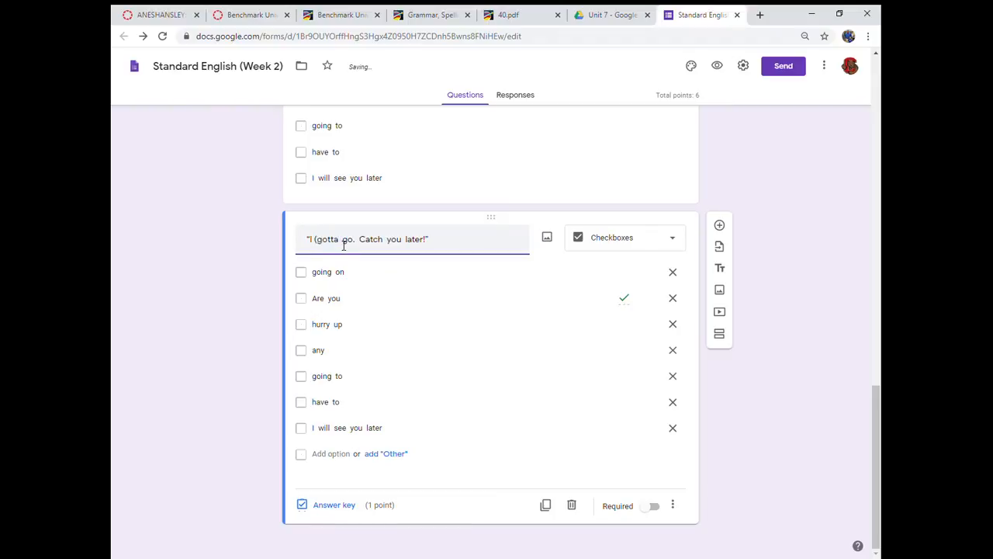
{"action": "type", "text": ")"}
{"action": "type", "text": "("}
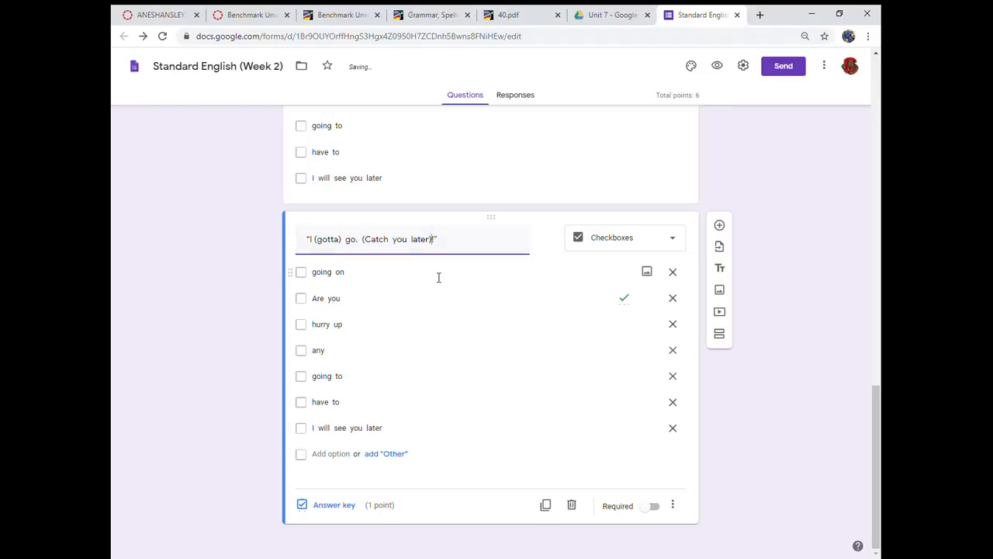
- Make "have to" and "I will see you later" the fifth question's only correct answers, checking them against 40.pdf
{"action": "left_click", "coordinate": [310, 510]}
{"action": "left_click", "coordinate": [307, 328]}
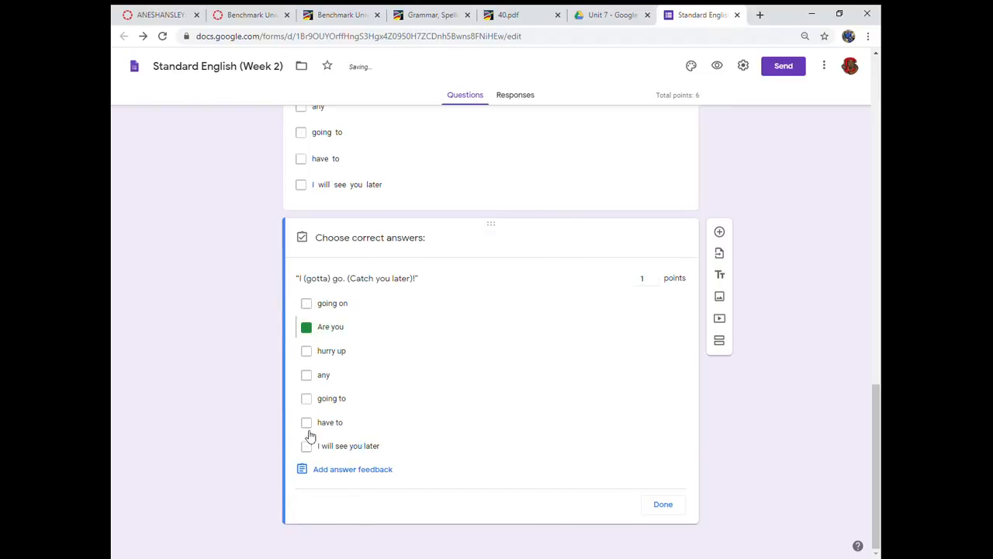
{"action": "left_click", "coordinate": [307, 446]}
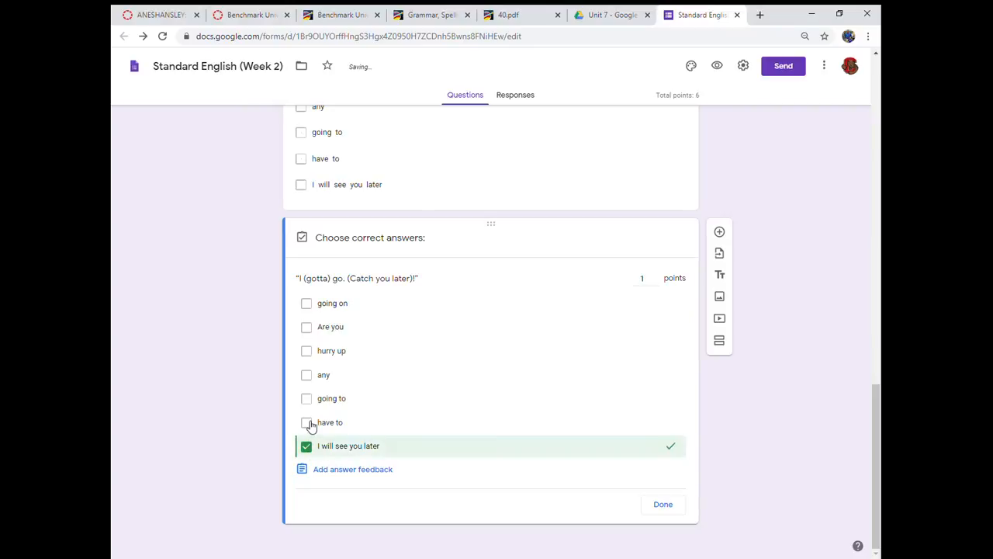
{"action": "left_click", "coordinate": [307, 423]}
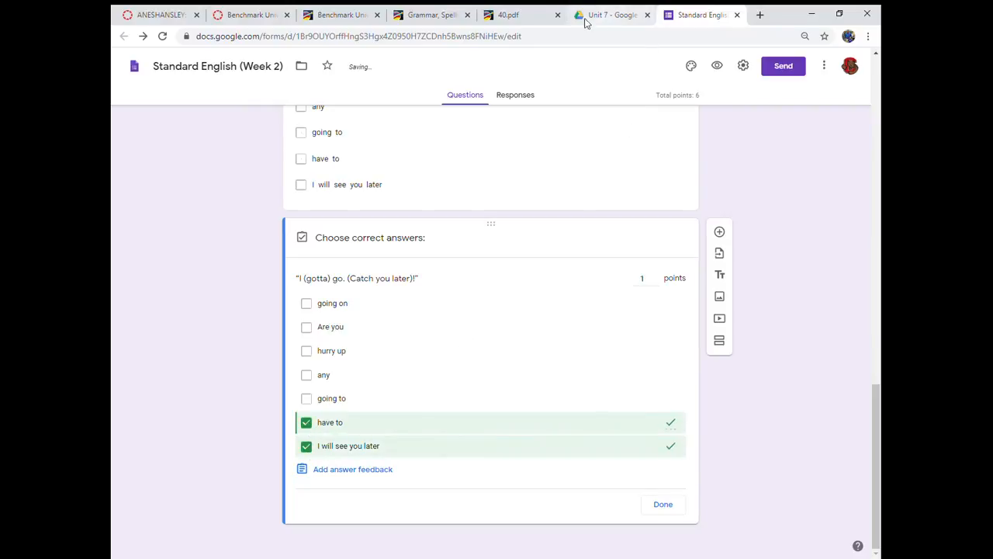
{"action": "left_click", "coordinate": [512, 16]}
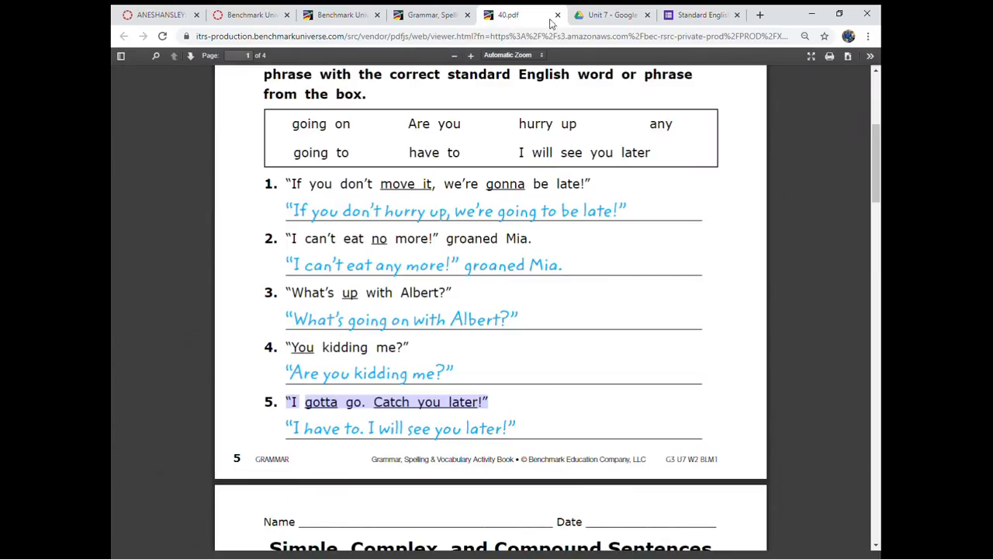
{"action": "left_click", "coordinate": [695, 15]}
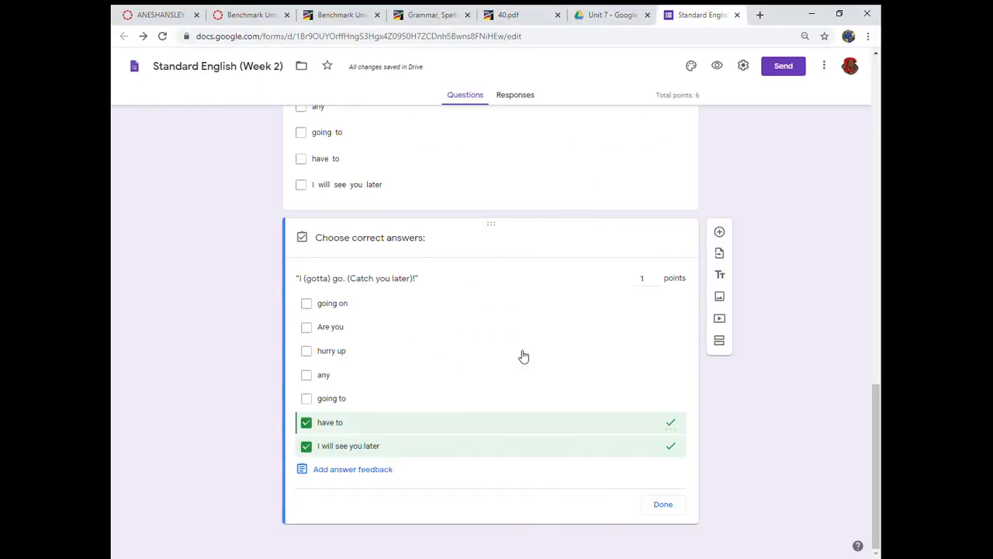
{"action": "left_click", "coordinate": [661, 512]}
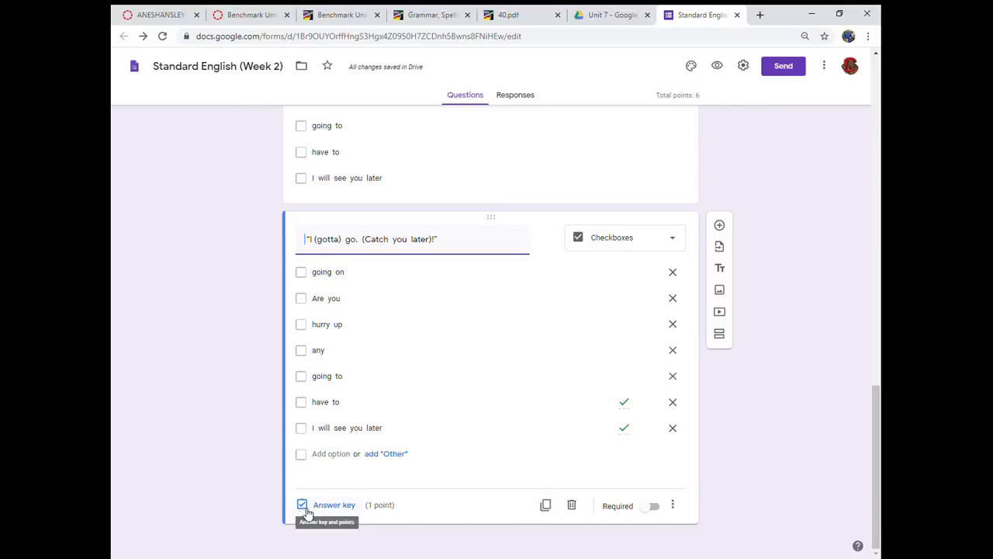
- Set the fifth question's value to 2 points in its answer key
{"action": "left_click", "coordinate": [332, 515]}
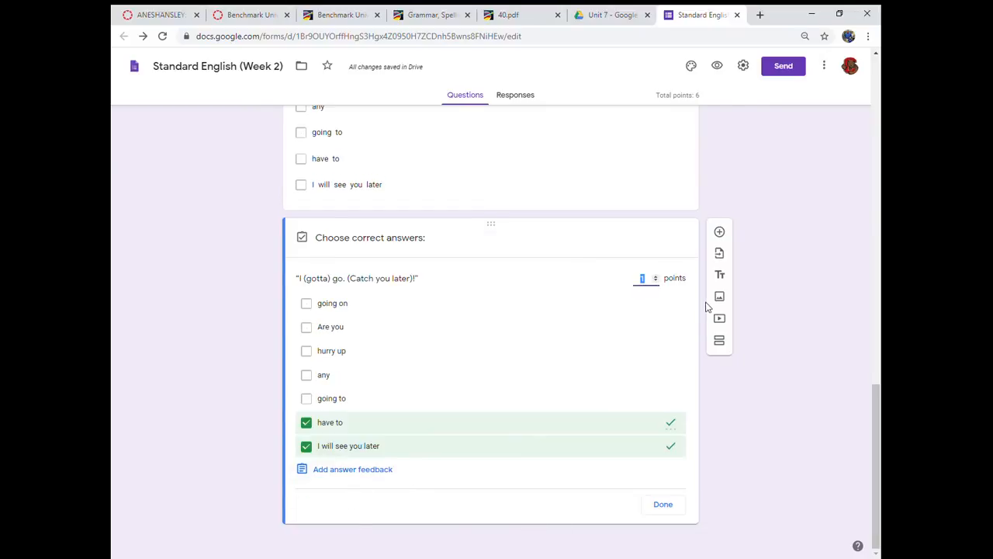
{"action": "left_click", "coordinate": [656, 279]}
{"action": "left_click", "coordinate": [664, 506]}
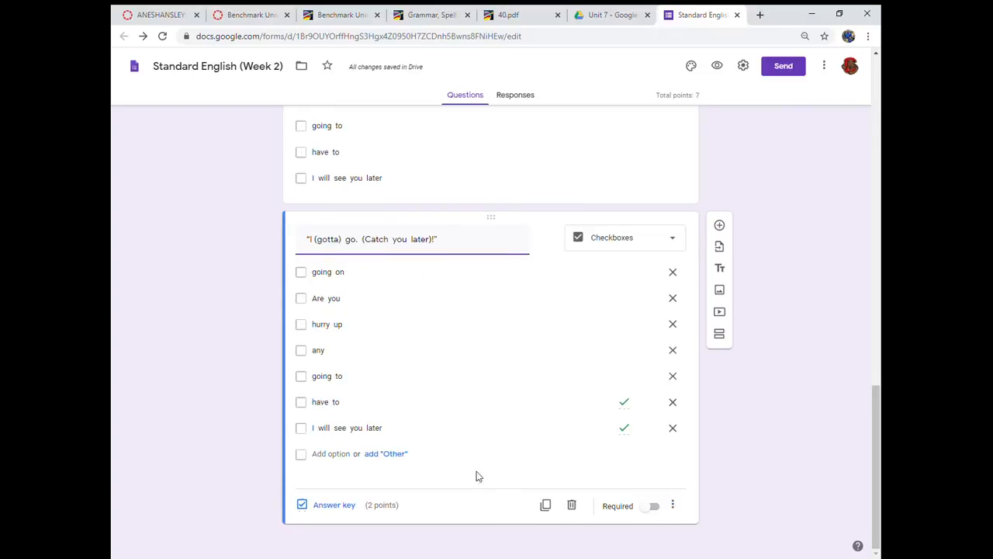
- Turn off the form's sign-in restriction to users in the school district and its trusted organizations, and save the settings
{"action": "scroll", "coordinate": [447, 482], "scroll_direction": "up", "scroll_amount": 10}
{"action": "scroll", "coordinate": [449, 484], "scroll_direction": "up", "scroll_amount": 5}
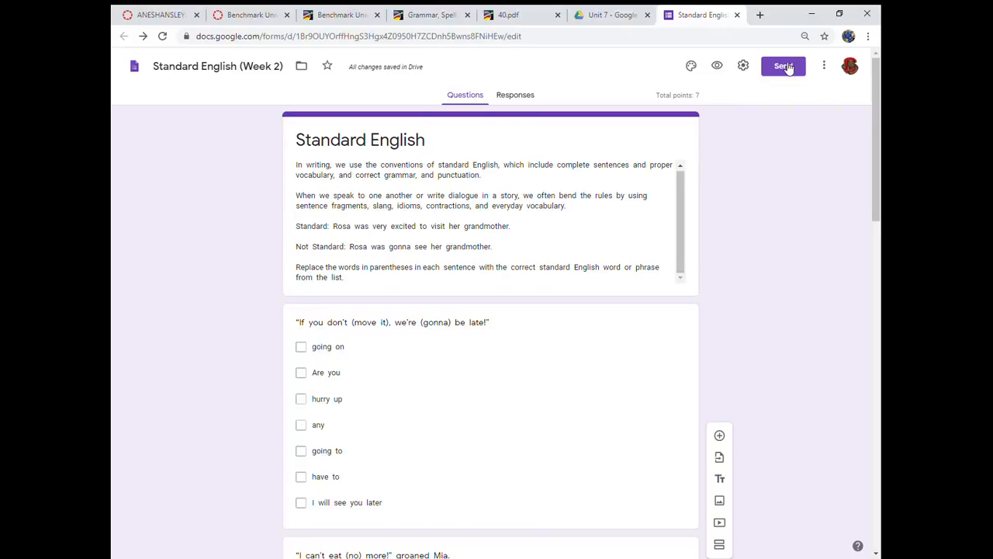
{"action": "left_click", "coordinate": [743, 65]}
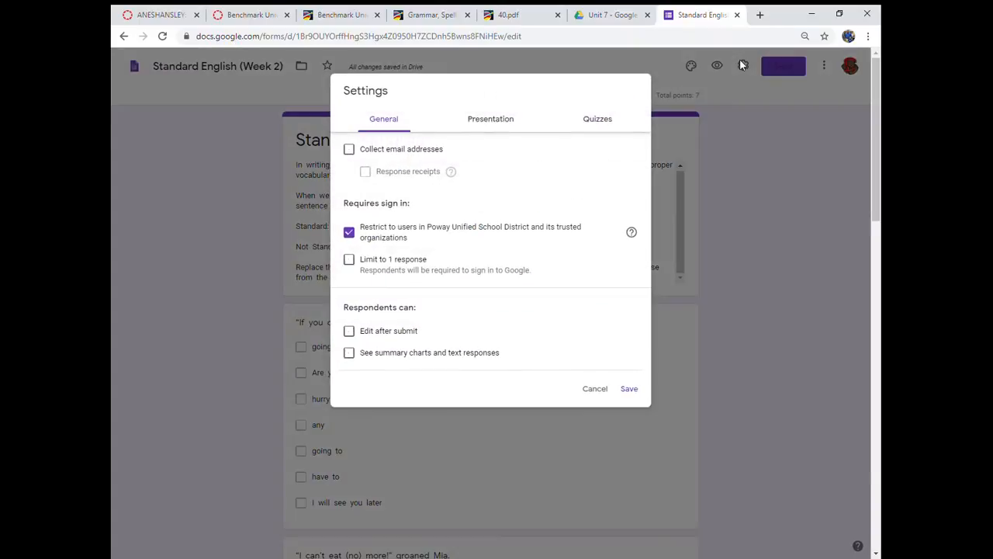
{"action": "left_click", "coordinate": [353, 235]}
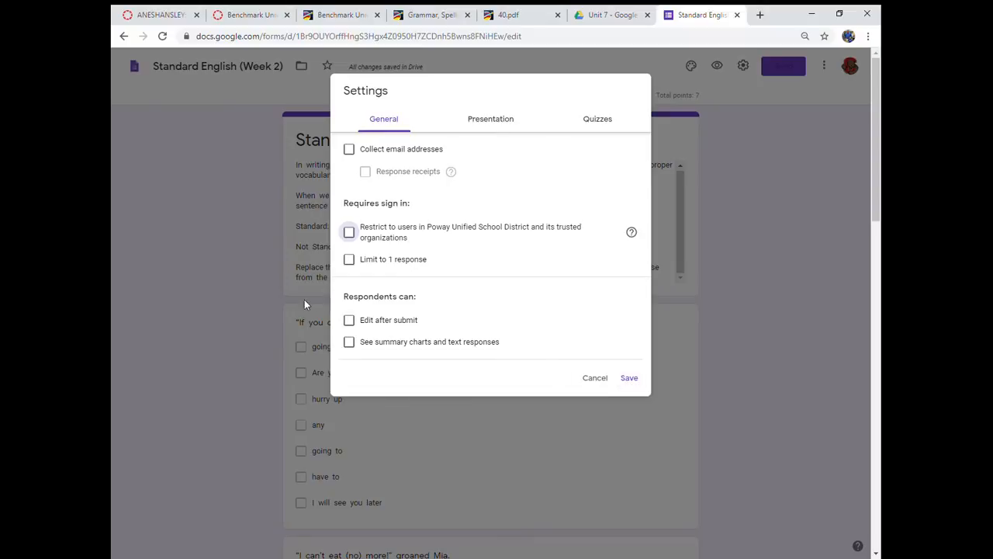
{"action": "left_click", "coordinate": [629, 379]}
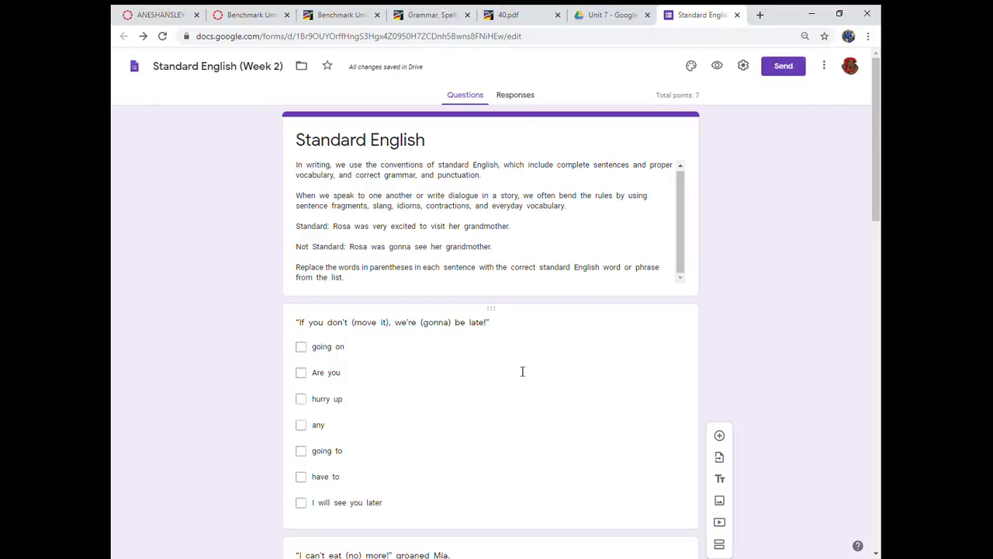
- Get the form's shareable link from the send options and shorten its URL
{"action": "left_click", "coordinate": [789, 67]}
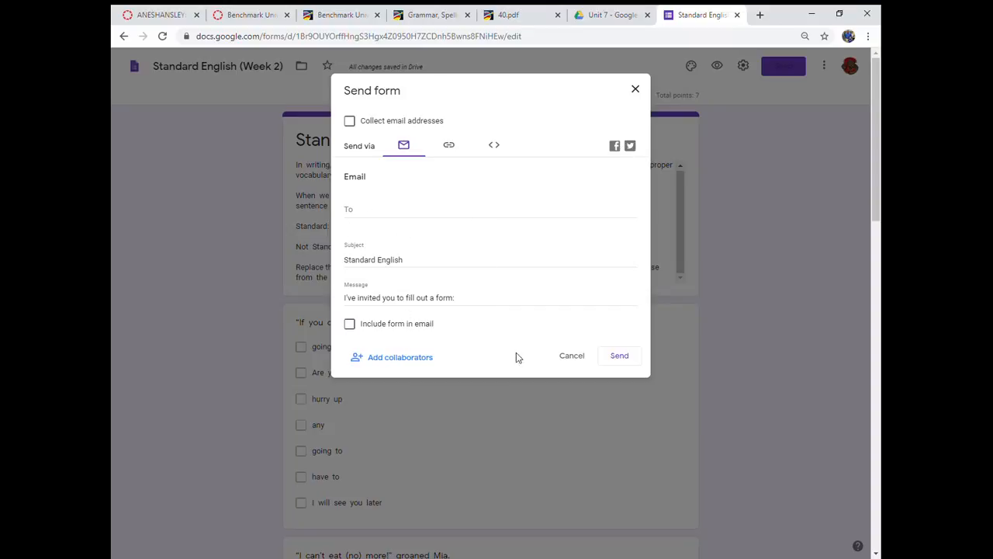
{"action": "left_click", "coordinate": [452, 152]}
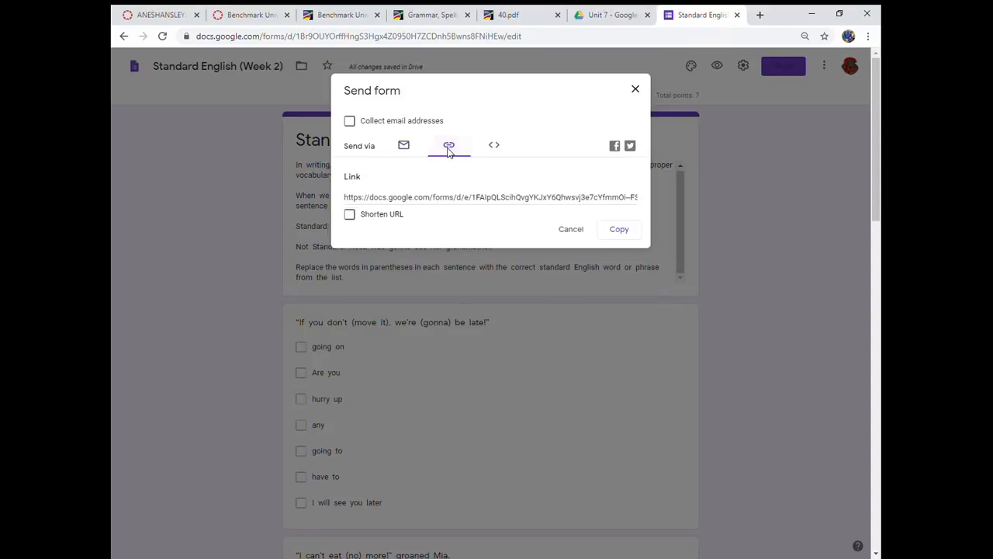
{"action": "left_click", "coordinate": [350, 215]}
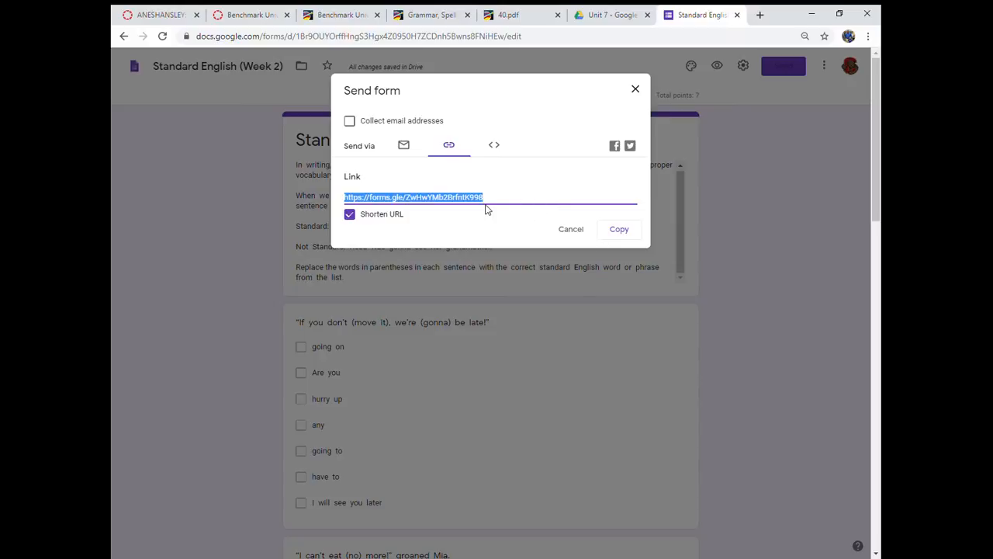
- Open the form's shortened link in a new tab to check the student view, and return to the form editor
{"action": "left_click", "coordinate": [759, 15]}
{"action": "type", "text": "https://forms.gle/ZwHwYMb2BrfntK998"}
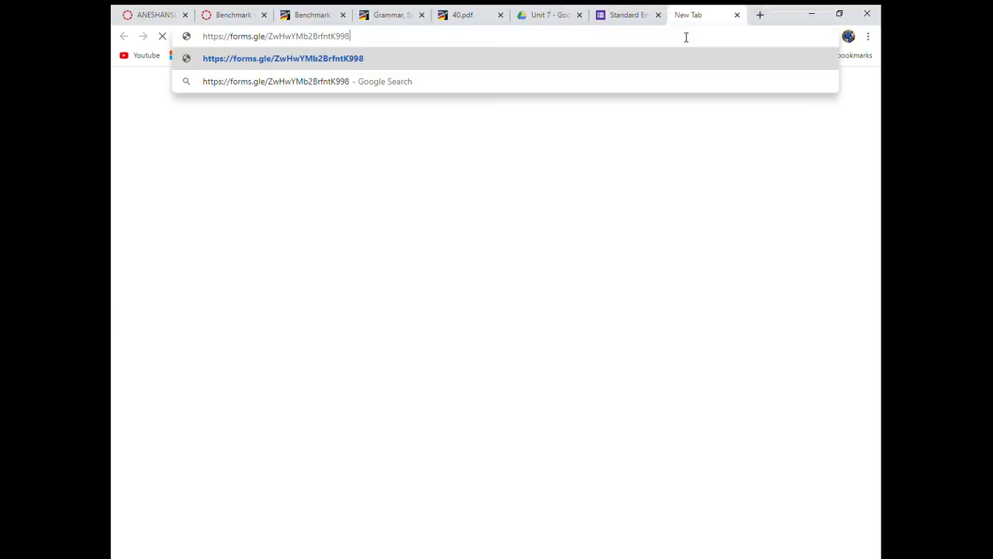
{"action": "key", "text": "Return"}
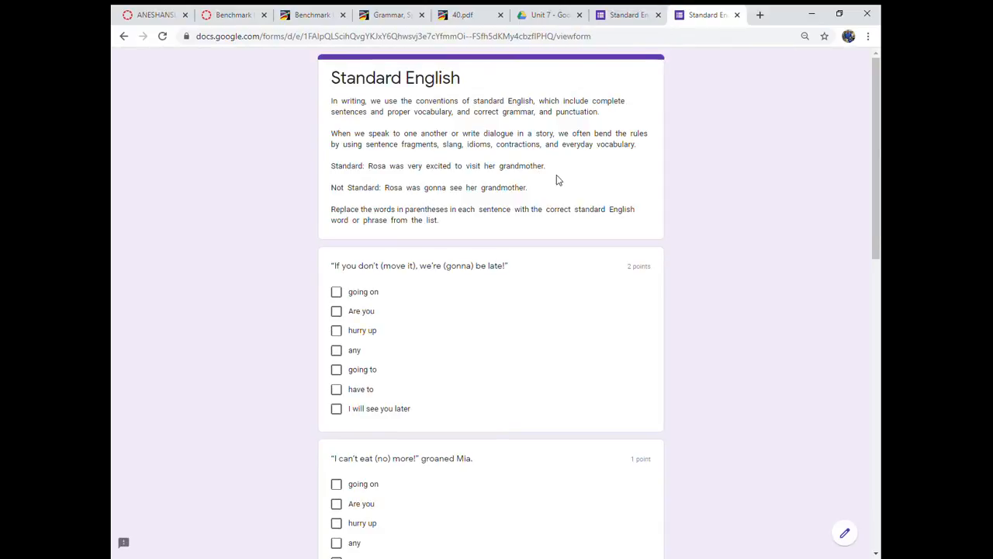
{"action": "left_click", "coordinate": [736, 14]}
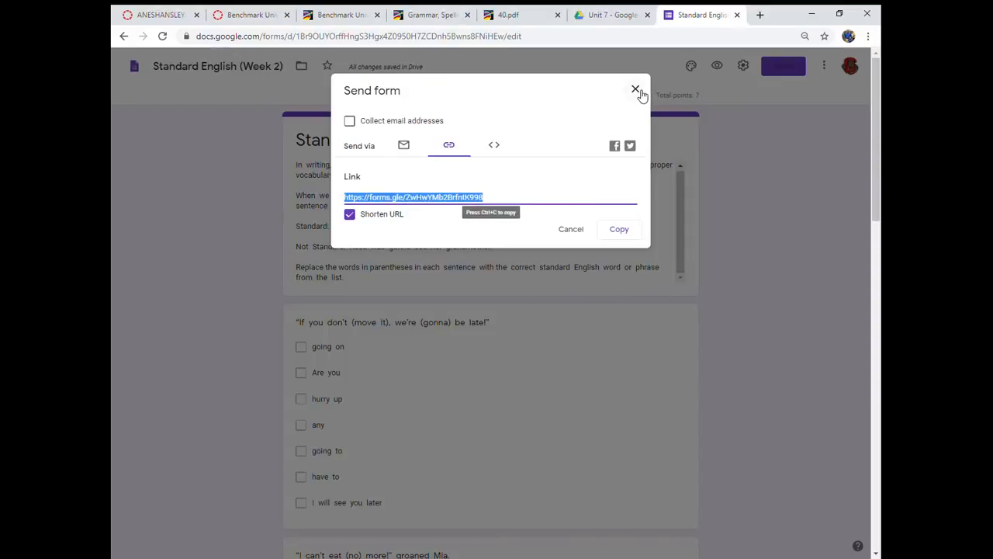
{"action": "left_click", "coordinate": [635, 90]}
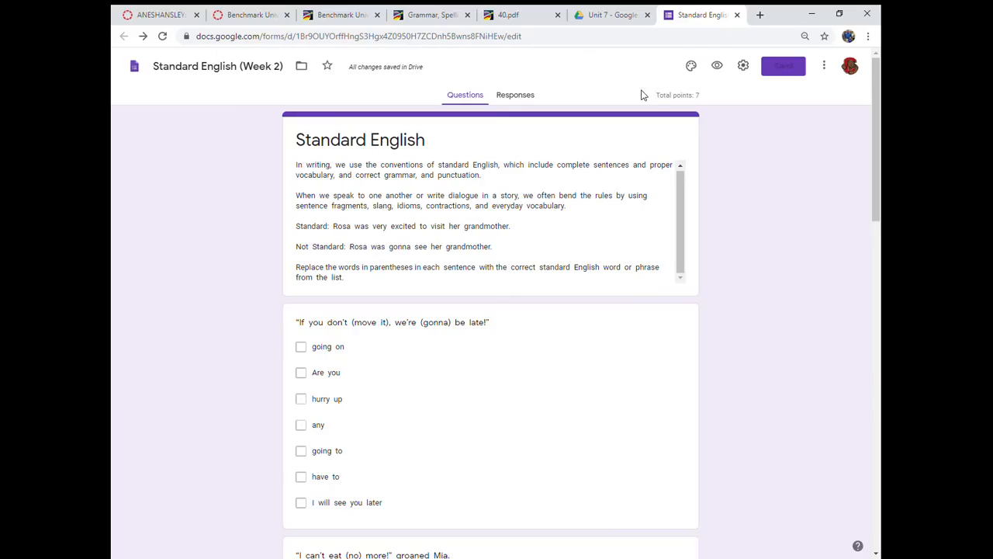
- Add a required short-answer question reading "What is your name?" after the first question
{"action": "left_click", "coordinate": [688, 323]}
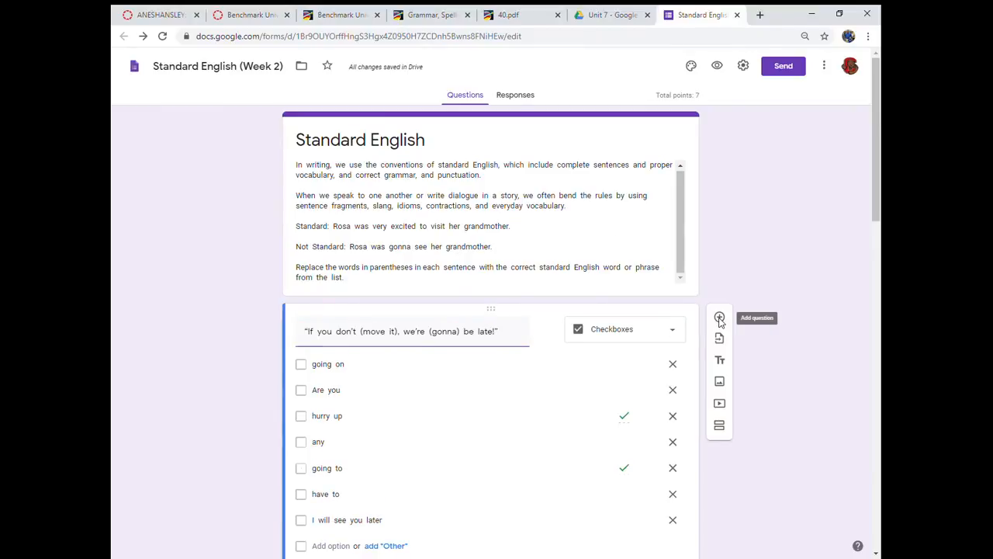
{"action": "left_click", "coordinate": [720, 319]}
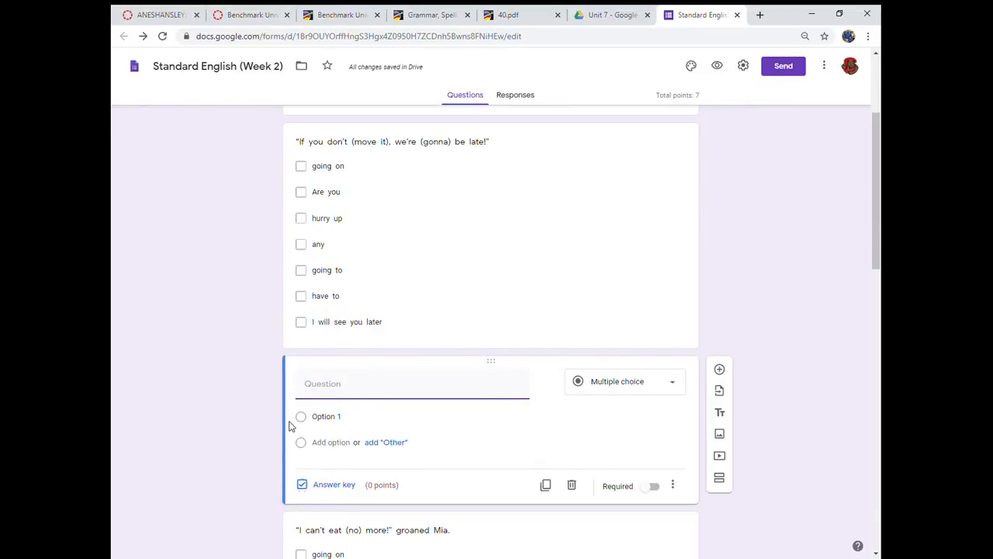
{"action": "left_click_drag", "start_coordinate": [297, 421], "coordinate": [788, 536]}
{"action": "left_click", "coordinate": [414, 376]}
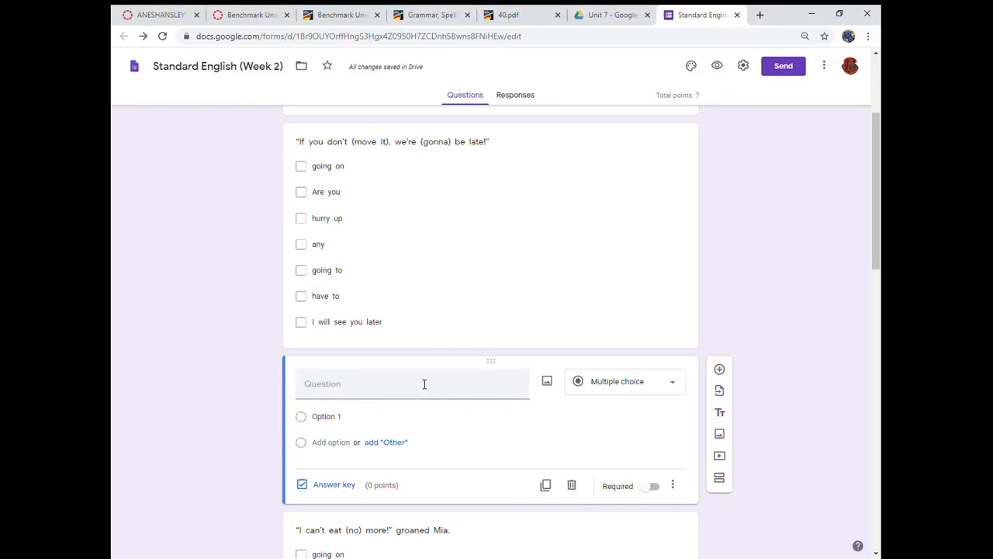
{"action": "left_click", "coordinate": [425, 384]}
{"action": "type", "text": "What is your nam"}
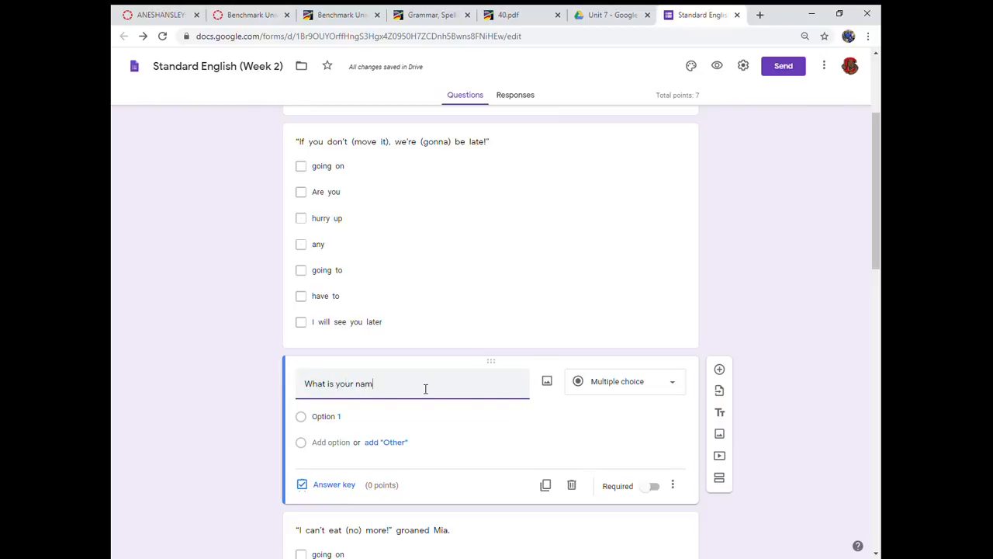
{"action": "type", "text": "e?"}
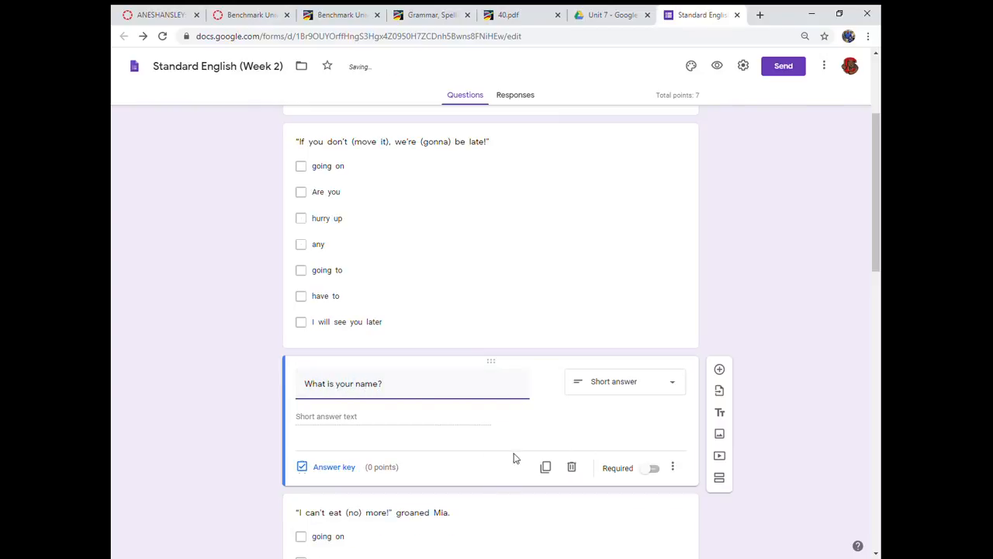
{"action": "left_click", "coordinate": [655, 470]}
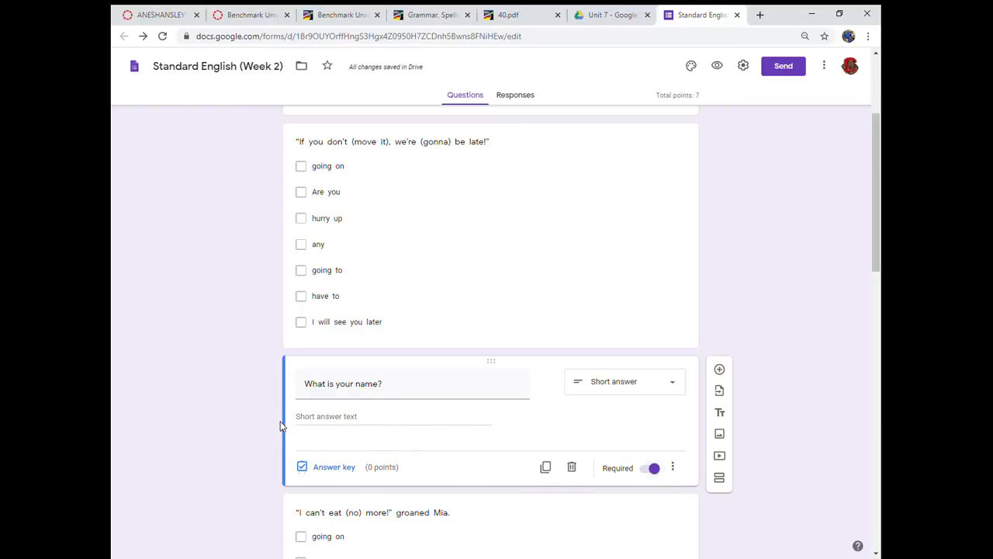
- Reorder the form so the "What is your name?" question comes before the "If you don't (move it)" question
{"action": "left_click_drag", "start_coordinate": [286, 405], "coordinate": [277, 355]}
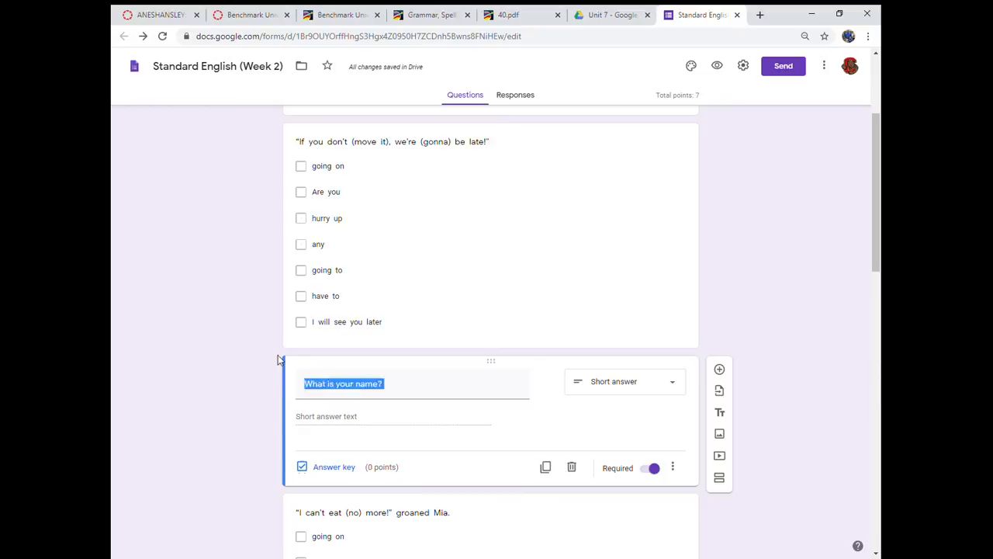
{"action": "left_click", "coordinate": [277, 354]}
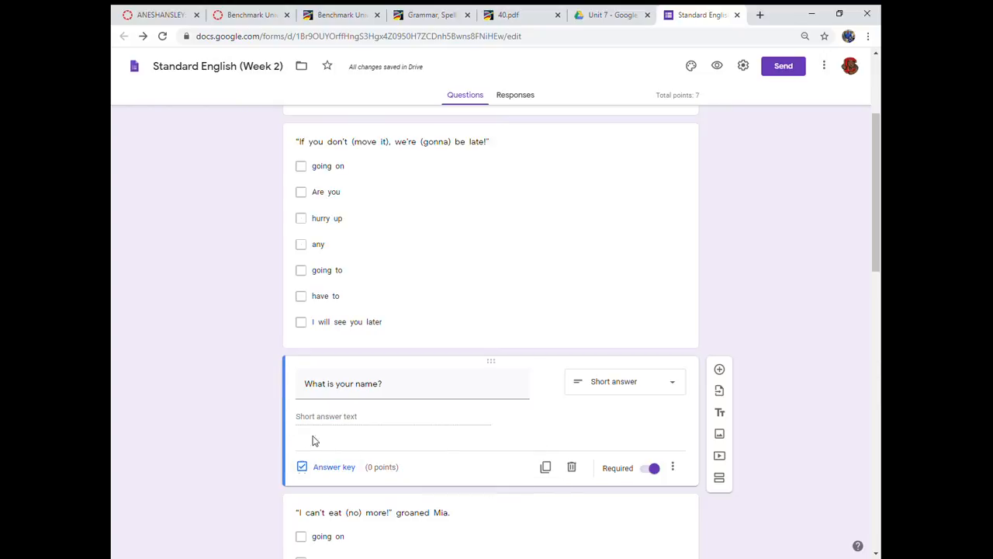
{"action": "left_click_drag", "start_coordinate": [292, 429], "coordinate": [473, 142]}
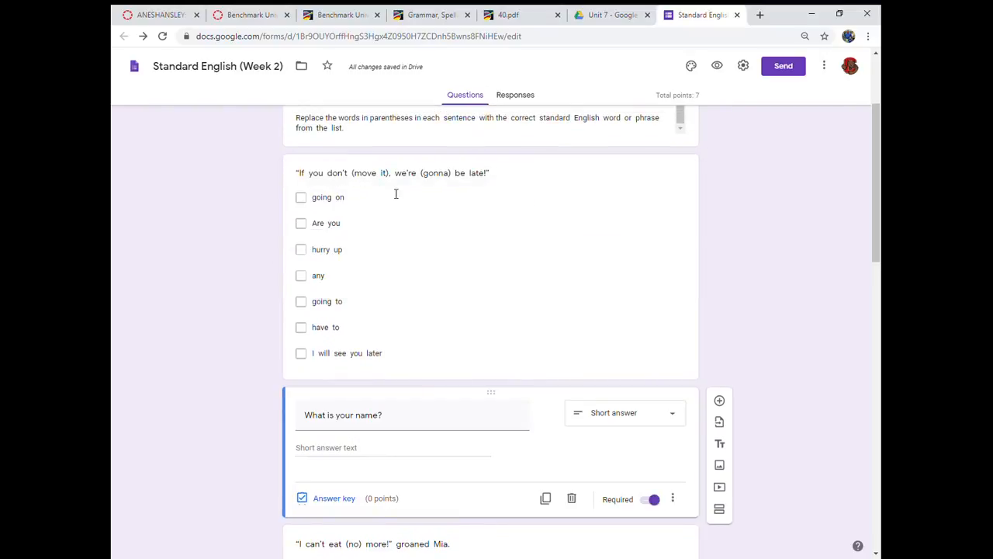
{"action": "left_click_drag", "start_coordinate": [497, 164], "coordinate": [488, 305]}
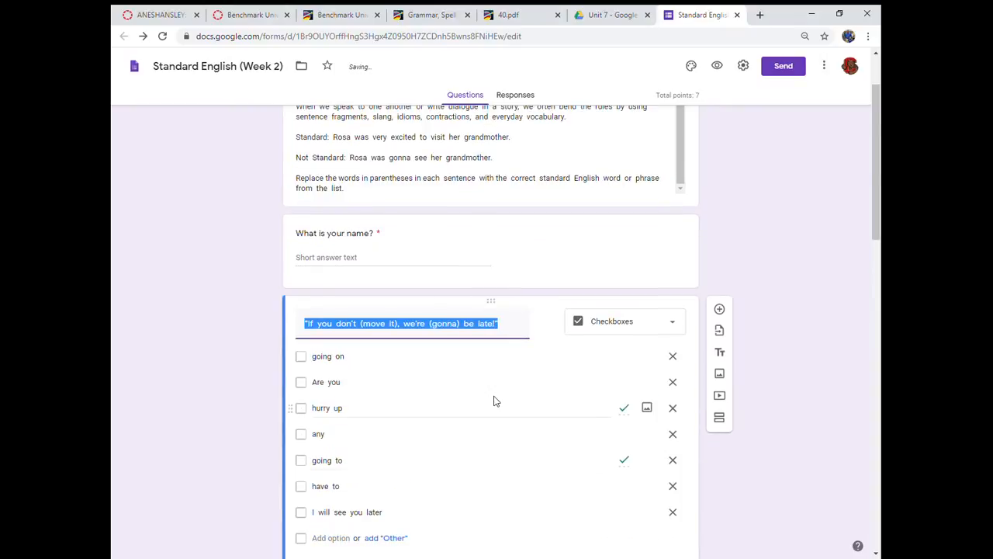
{"action": "scroll", "coordinate": [497, 401], "scroll_direction": "up", "scroll_amount": 2}
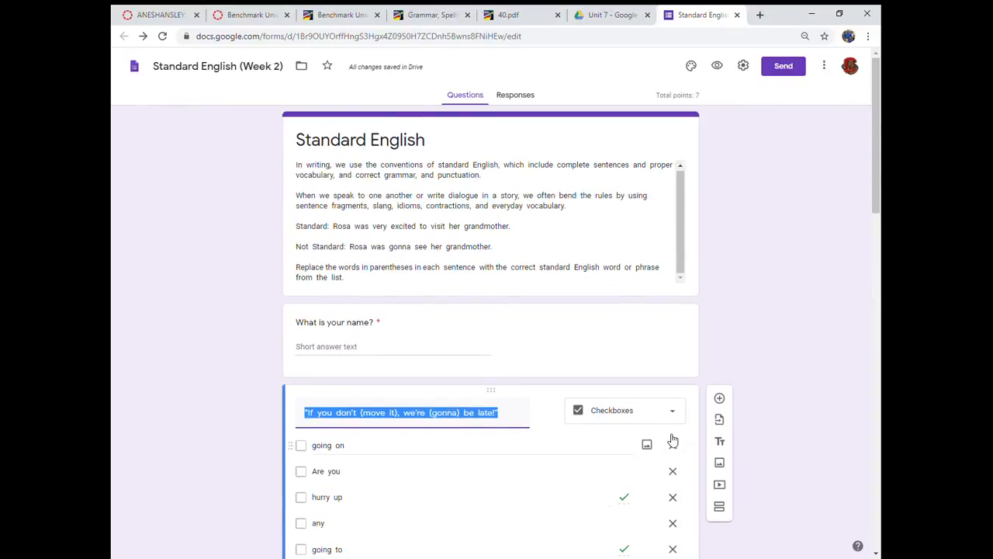
- Make the "If you don't (move it)" and "I can't eat (no) more!" questions required
{"action": "scroll", "coordinate": [672, 440], "scroll_direction": "down", "scroll_amount": 3}
{"action": "left_click", "coordinate": [651, 439]}
{"action": "scroll", "coordinate": [639, 470], "scroll_direction": "down", "scroll_amount": 1}
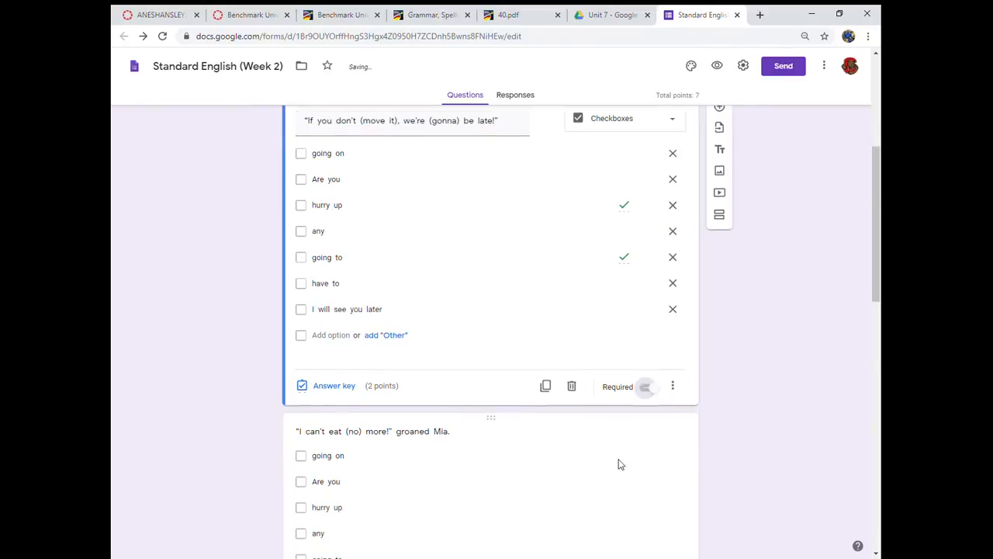
{"action": "scroll", "coordinate": [628, 408], "scroll_direction": "down", "scroll_amount": 5}
{"action": "left_click", "coordinate": [657, 322]}
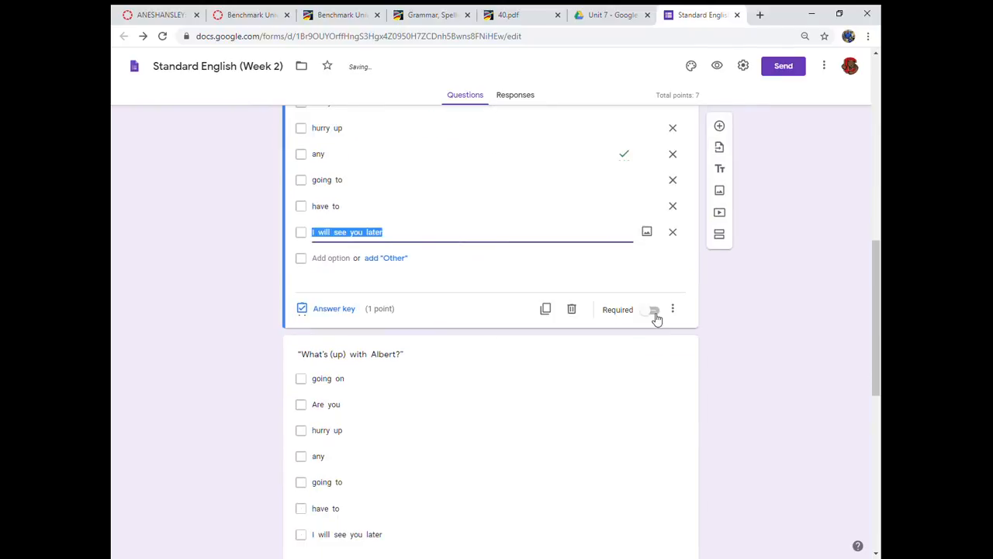
{"action": "left_click", "coordinate": [655, 314]}
- Make the "What's (up) with Albert?", "(You) kidding me?" and "I (gotta) go" questions required
{"action": "scroll", "coordinate": [647, 266], "scroll_direction": "down", "scroll_amount": 3}
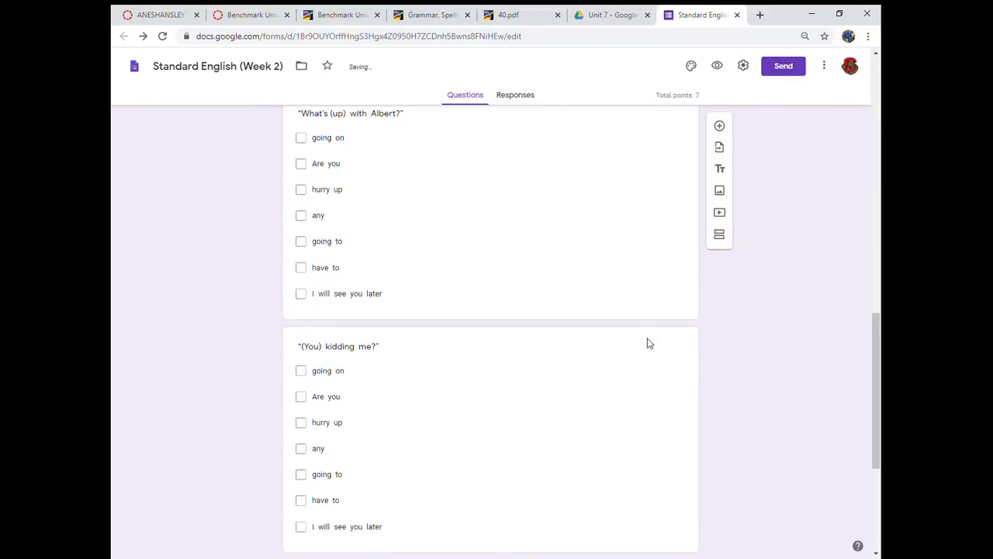
{"action": "left_click", "coordinate": [652, 268]}
{"action": "left_click", "coordinate": [652, 301]}
{"action": "scroll", "coordinate": [632, 452], "scroll_direction": "down", "scroll_amount": 3}
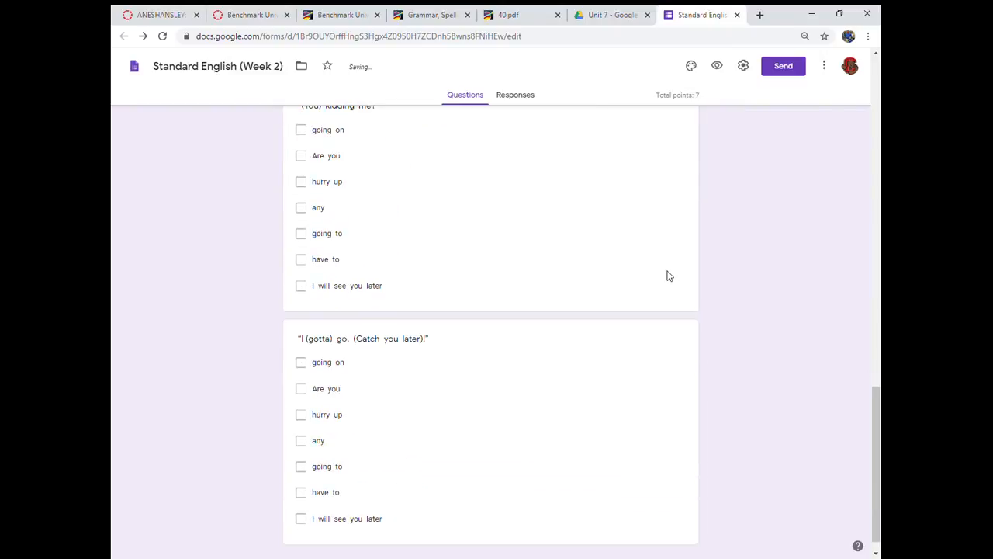
{"action": "left_click", "coordinate": [648, 301]}
{"action": "left_click", "coordinate": [652, 293]}
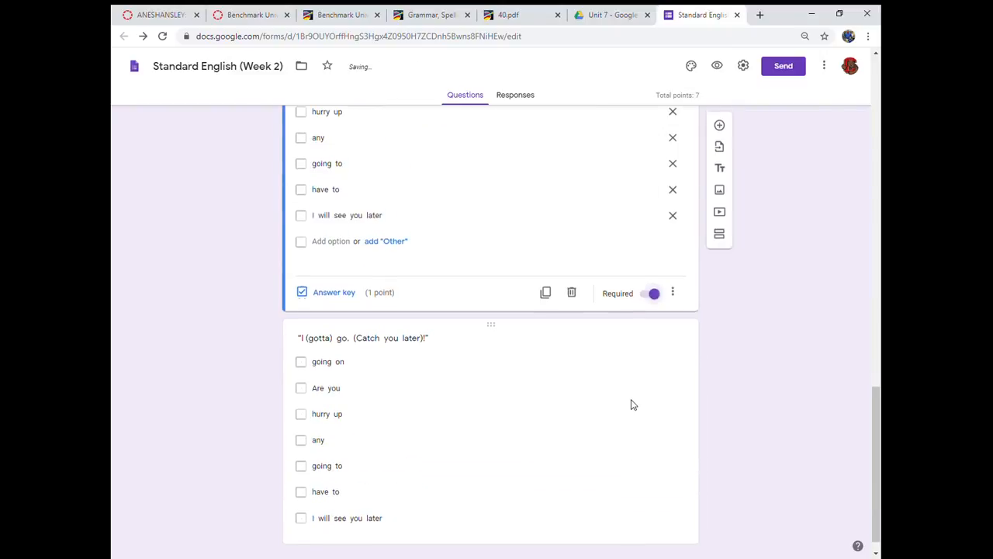
{"action": "scroll", "coordinate": [641, 408], "scroll_direction": "down", "scroll_amount": 1}
{"action": "left_click", "coordinate": [652, 461]}
{"action": "left_click", "coordinate": [654, 505]}
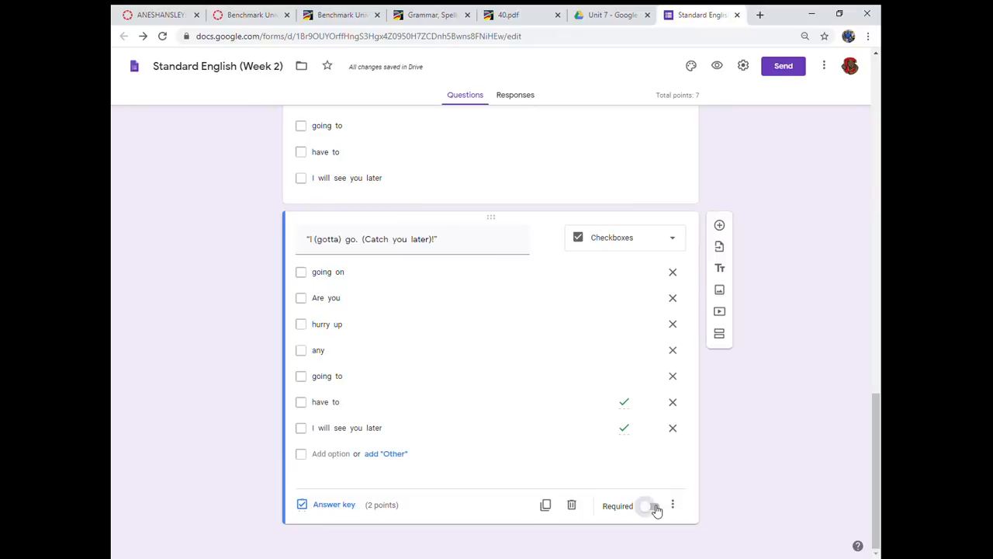
- Copy a shortened link to the form from the send options and open it in a new browser tab
{"action": "scroll", "coordinate": [641, 392], "scroll_direction": "up", "scroll_amount": 3}
{"action": "scroll", "coordinate": [641, 392], "scroll_direction": "up", "scroll_amount": 10}
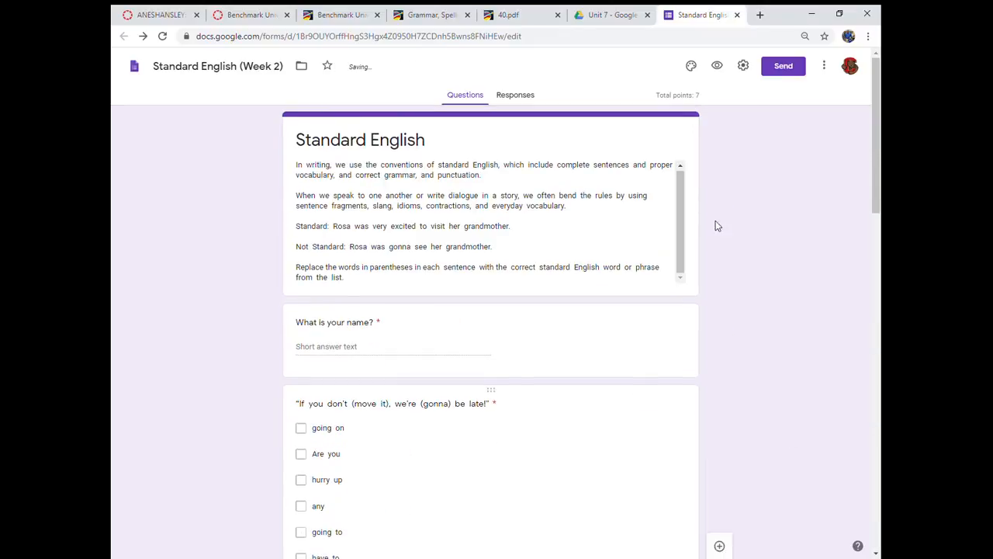
{"action": "left_click", "coordinate": [784, 68]}
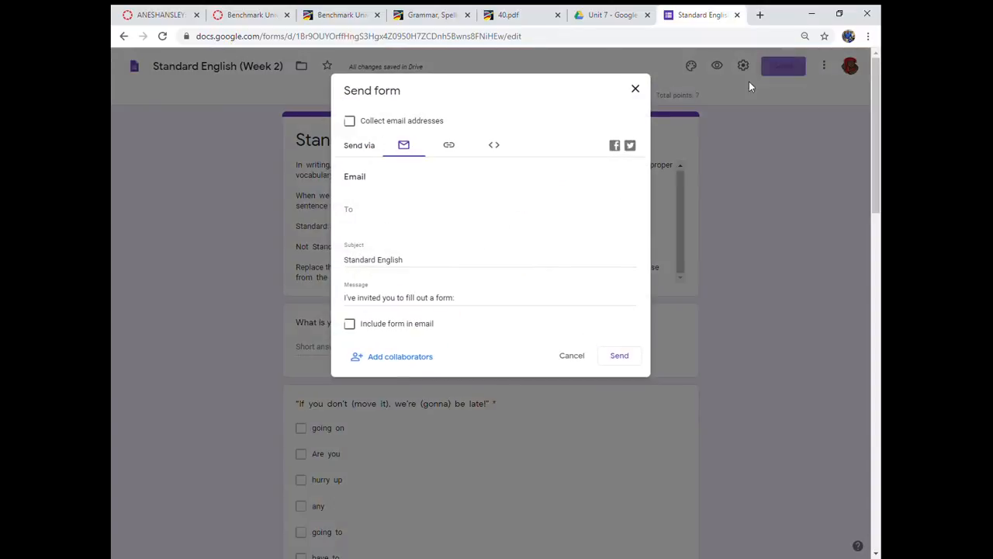
{"action": "left_click", "coordinate": [452, 147]}
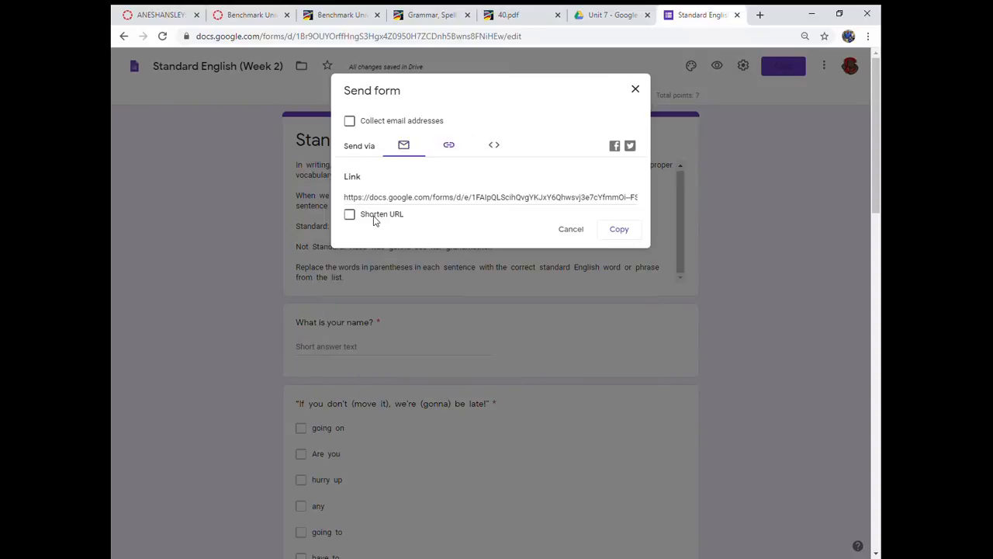
{"action": "left_click", "coordinate": [350, 215]}
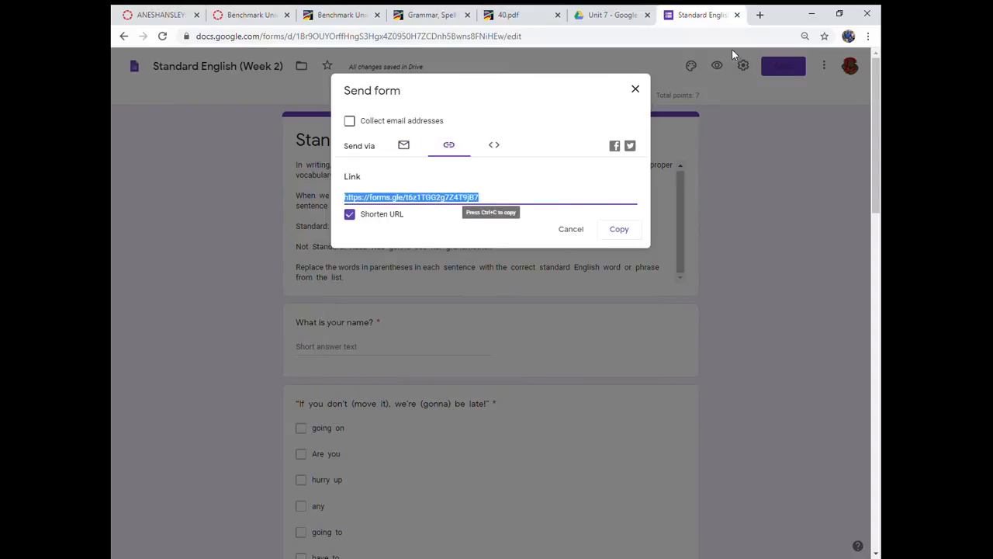
{"action": "key", "text": "ctrl+c"}
{"action": "left_click", "coordinate": [760, 15]}
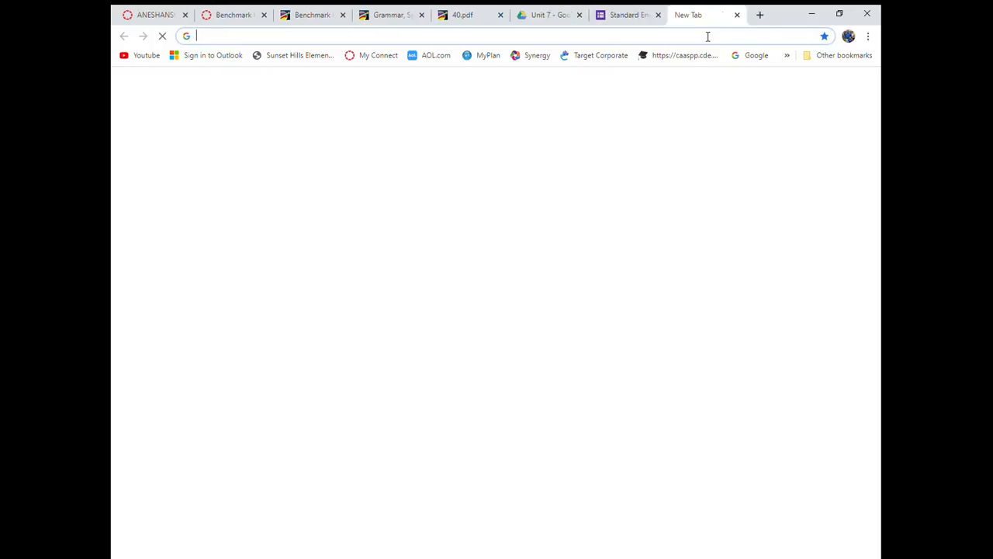
{"action": "key", "text": "ctrl+v"}
{"action": "key", "text": "Return"}
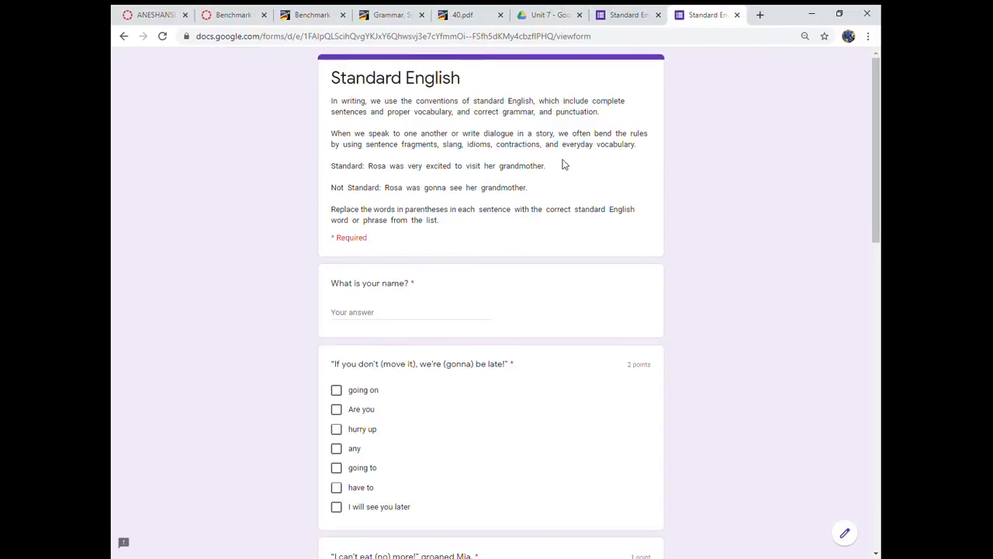
- Enter a student's first name and answer the first question with "any" and "have to" and the second with "Are you"
{"action": "left_click", "coordinate": [398, 320]}
{"action": "type", "text": "Matt"}
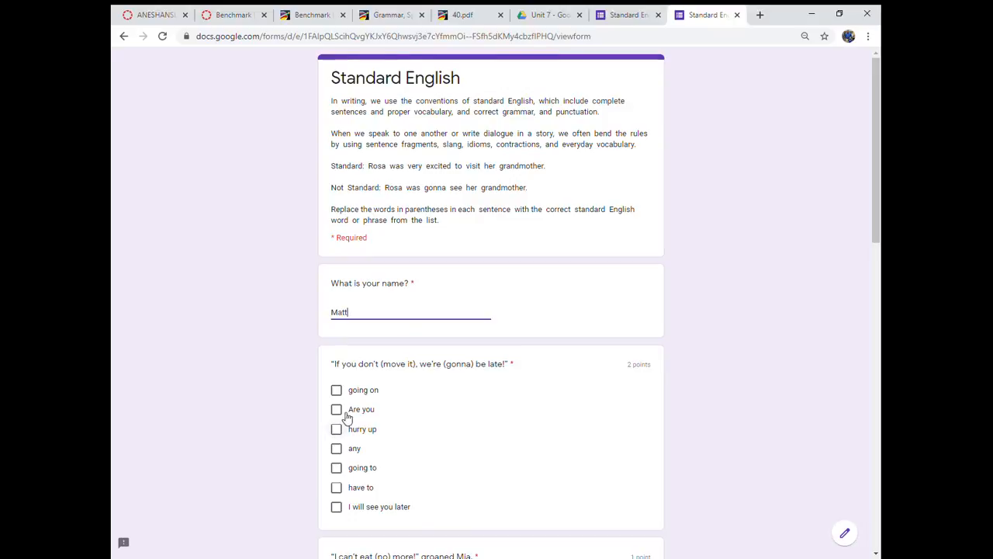
{"action": "scroll", "coordinate": [345, 373], "scroll_direction": "down", "scroll_amount": 2}
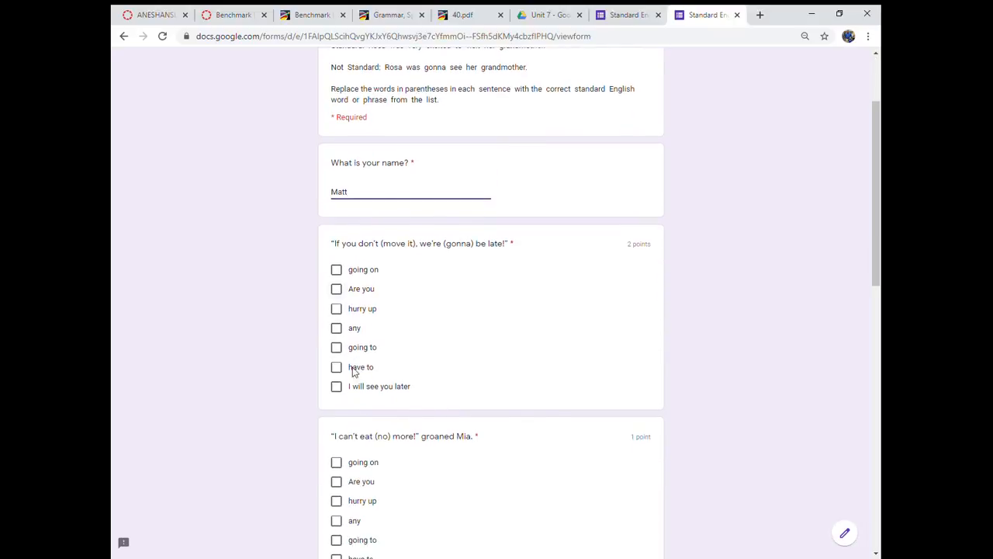
{"action": "left_click", "coordinate": [337, 327]}
{"action": "left_click", "coordinate": [339, 481]}
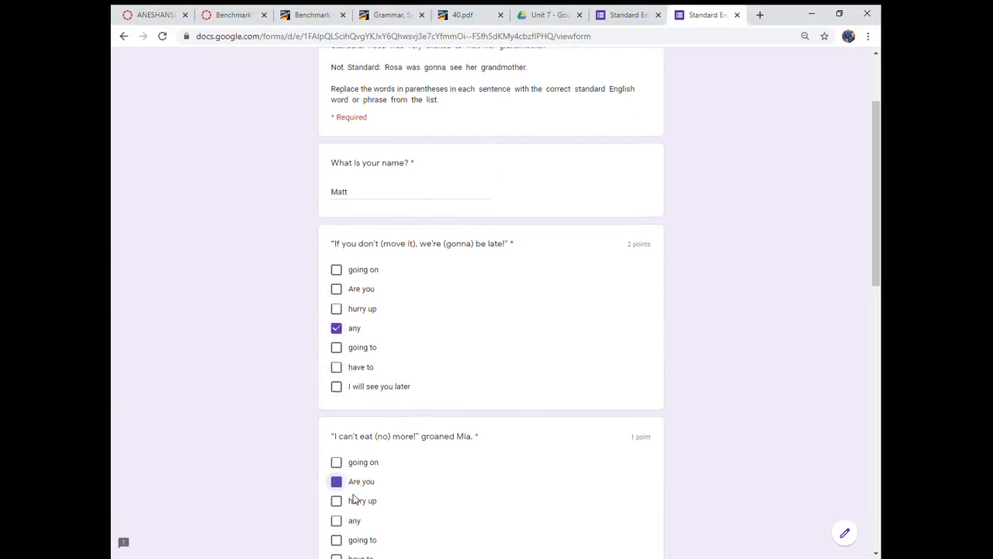
{"action": "scroll", "coordinate": [347, 343], "scroll_direction": "down", "scroll_amount": 4}
{"action": "left_click", "coordinate": [336, 127]}
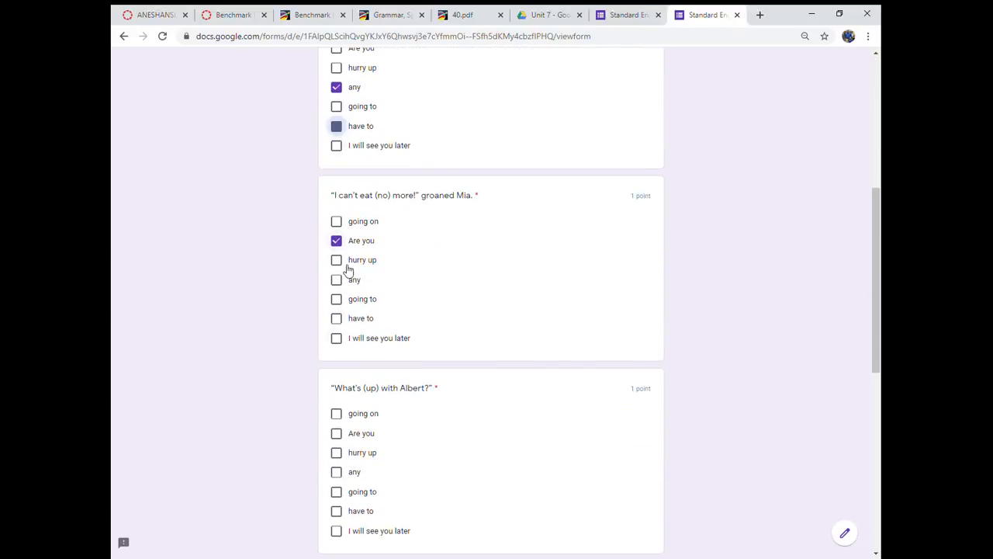
- Answer "Are you" to the "What's (up) with Albert?" and "(You) kidding me?" questions, answer the last question, and submit the response
{"action": "left_click", "coordinate": [338, 433]}
{"action": "scroll", "coordinate": [354, 462], "scroll_direction": "down", "scroll_amount": 3}
{"action": "left_click", "coordinate": [337, 444]}
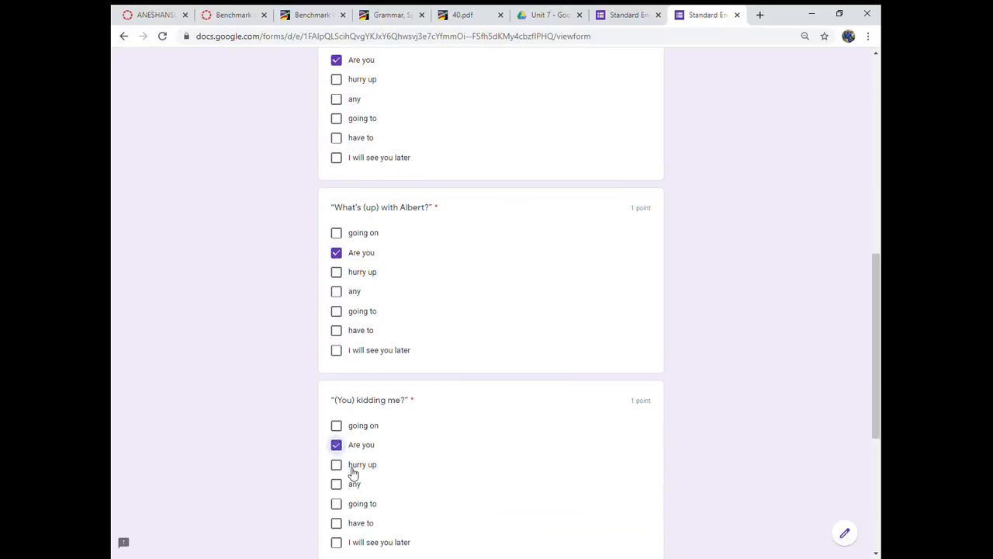
{"action": "scroll", "coordinate": [347, 467], "scroll_direction": "down", "scroll_amount": 4}
{"action": "left_click", "coordinate": [336, 455]}
{"action": "left_click", "coordinate": [344, 535]}
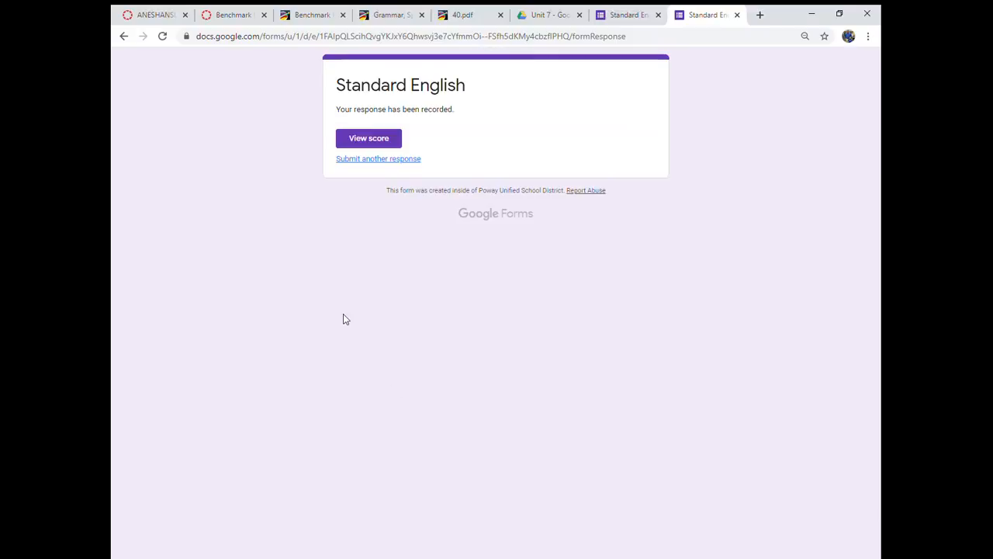
- View the submitted response's score and review the marked answers against the correct ones
{"action": "left_click", "coordinate": [383, 147]}
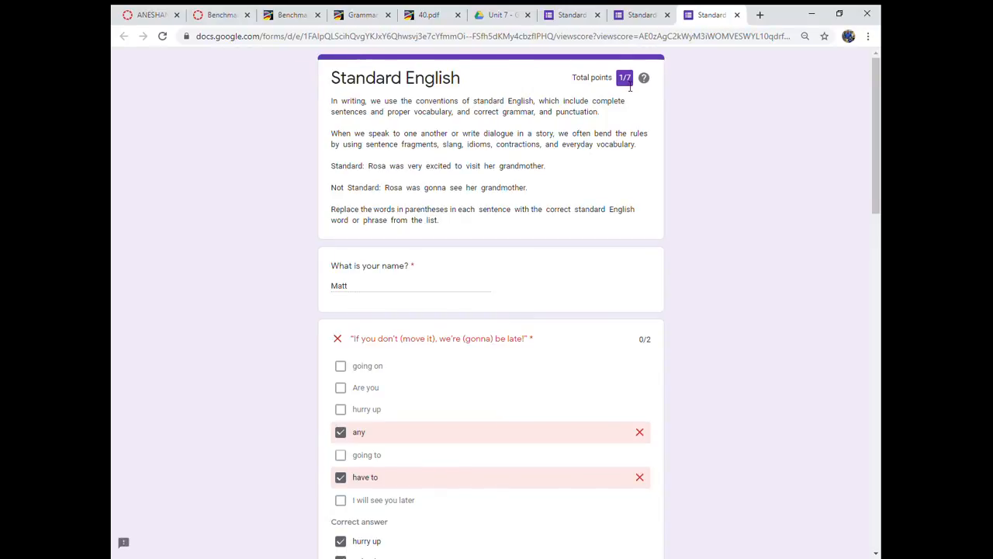
{"action": "scroll", "coordinate": [399, 274], "scroll_direction": "down", "scroll_amount": 2}
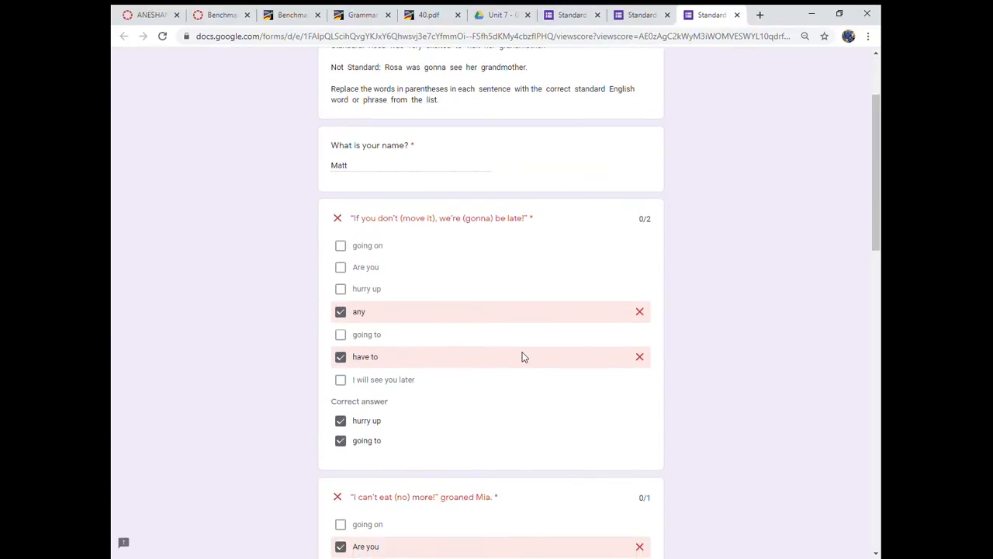
- Go through every question of the scored student response, comparing the selected answers with the correct ones and checking the points
{"action": "scroll", "coordinate": [523, 356], "scroll_direction": "down", "scroll_amount": 5}
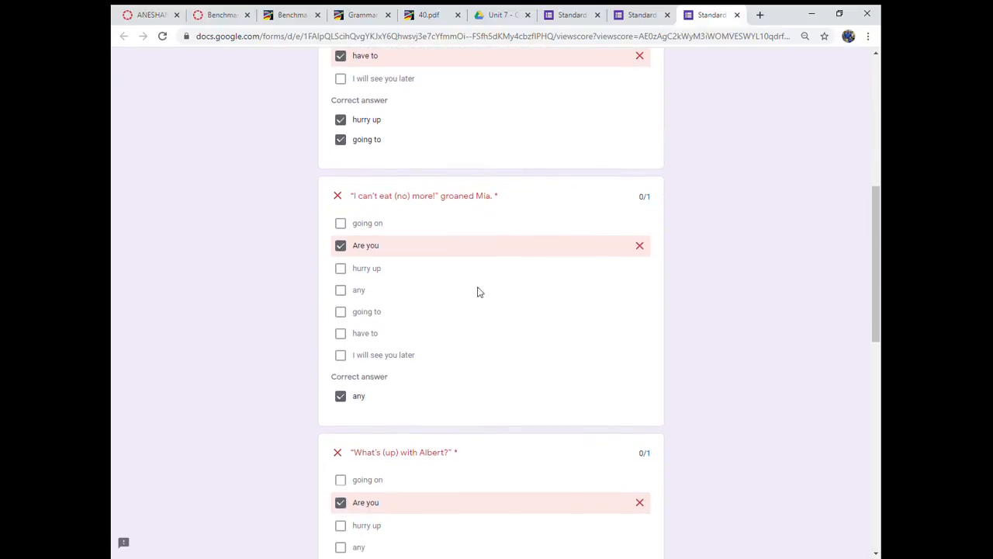
{"action": "scroll", "coordinate": [492, 341], "scroll_direction": "down", "scroll_amount": 2}
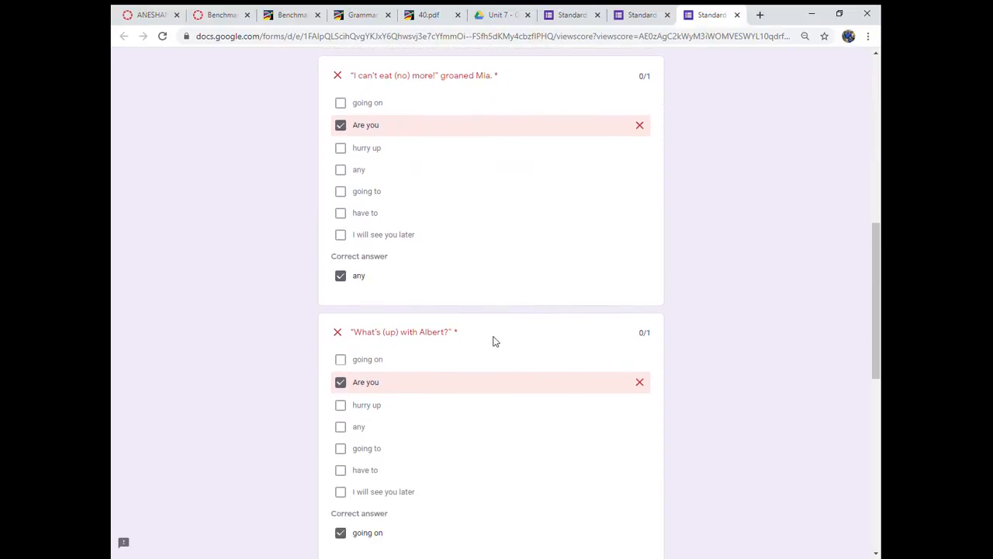
{"action": "scroll", "coordinate": [493, 342], "scroll_direction": "up", "scroll_amount": 1}
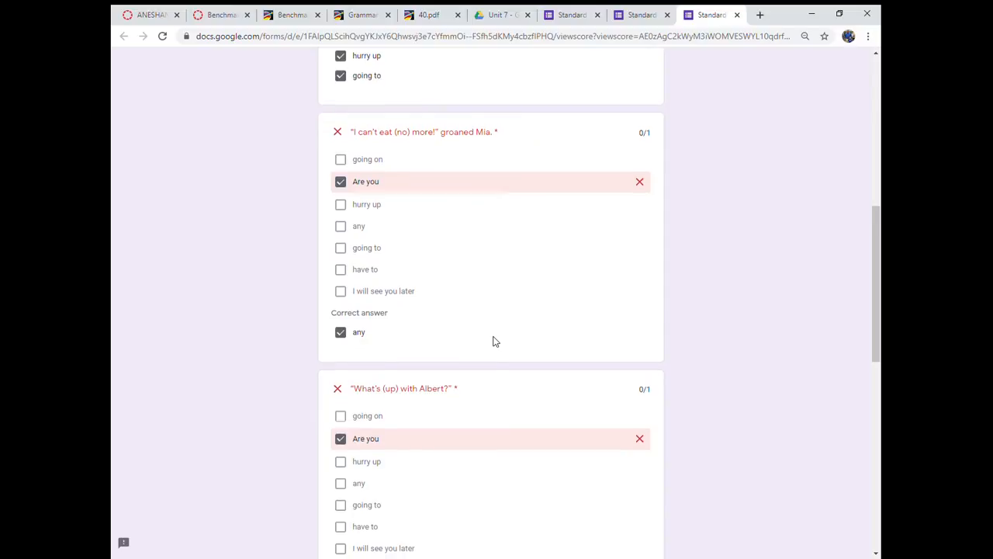
{"action": "scroll", "coordinate": [494, 341], "scroll_direction": "down", "scroll_amount": 3}
{"action": "scroll", "coordinate": [493, 342], "scroll_direction": "down", "scroll_amount": 4}
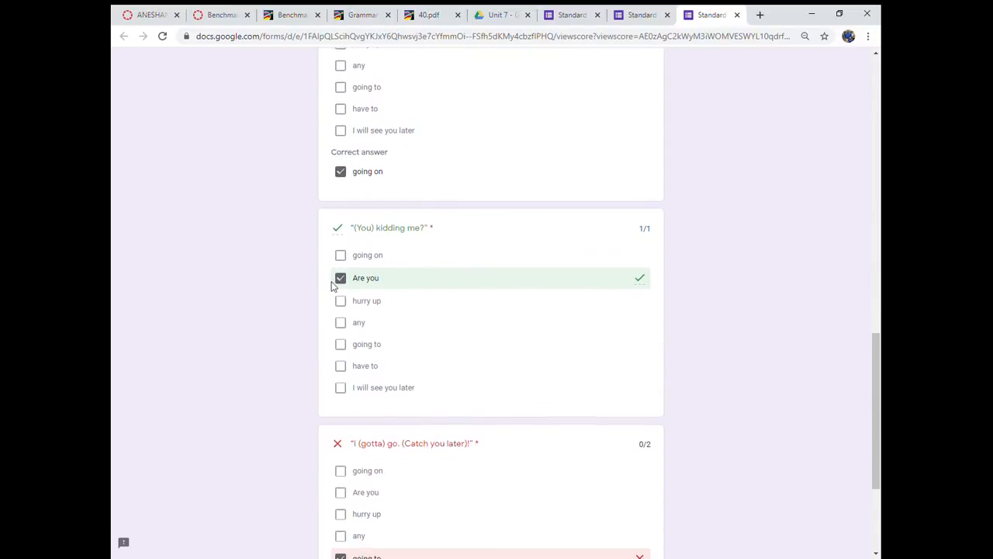
{"action": "scroll", "coordinate": [429, 322], "scroll_direction": "down", "scroll_amount": 3}
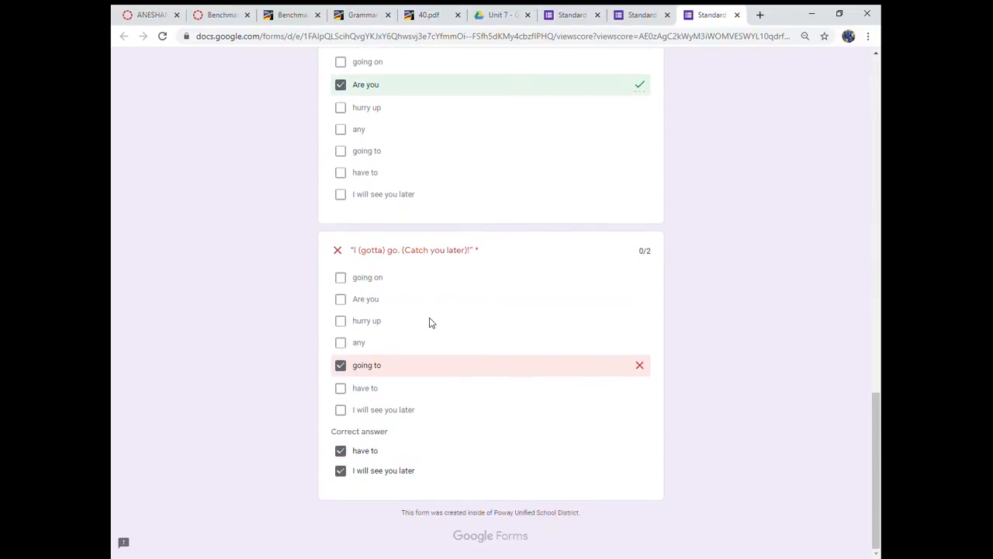
{"action": "scroll", "coordinate": [392, 326], "scroll_direction": "up", "scroll_amount": 2}
{"action": "scroll", "coordinate": [356, 534], "scroll_direction": "down", "scroll_amount": 1}
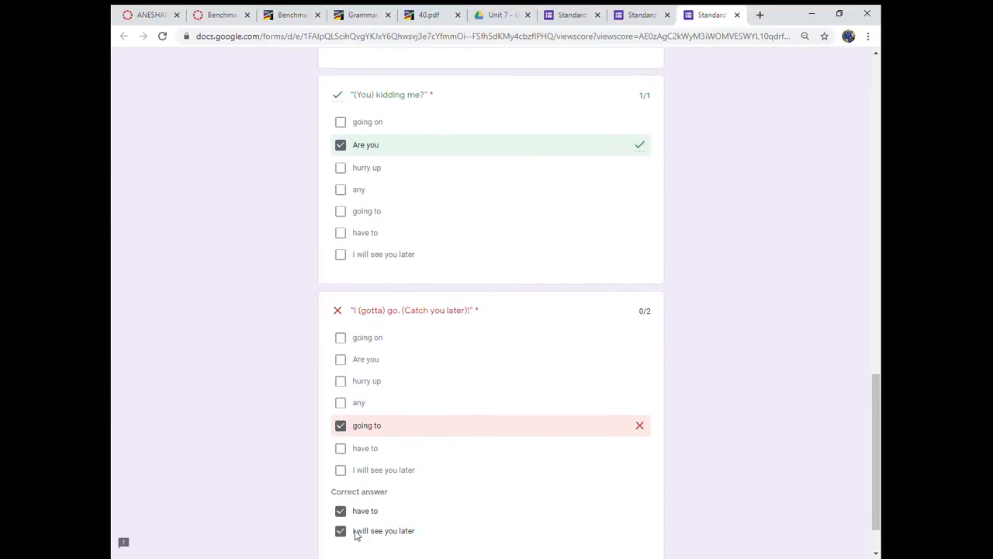
{"action": "scroll", "coordinate": [423, 322], "scroll_direction": "up", "scroll_amount": 3}
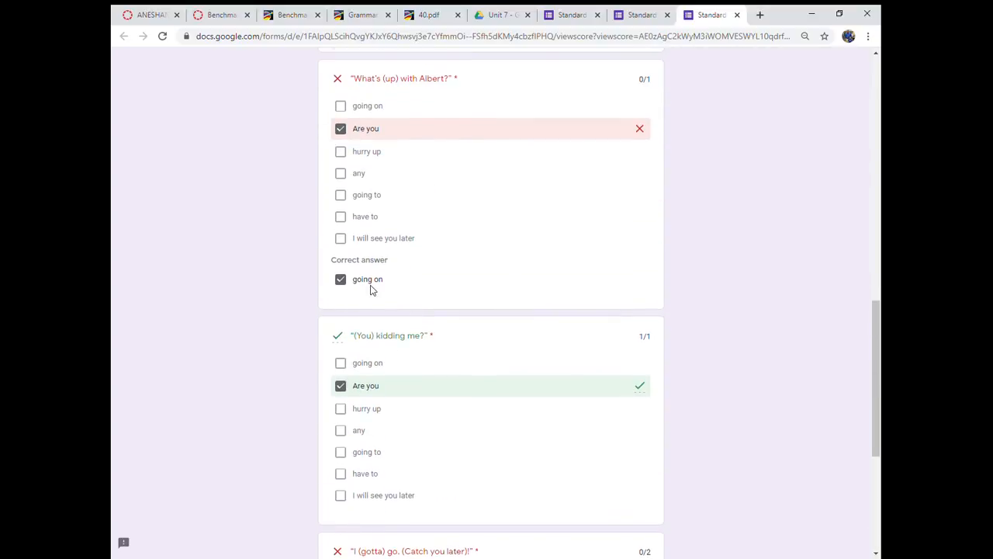
{"action": "scroll", "coordinate": [381, 290], "scroll_direction": "up", "scroll_amount": 3}
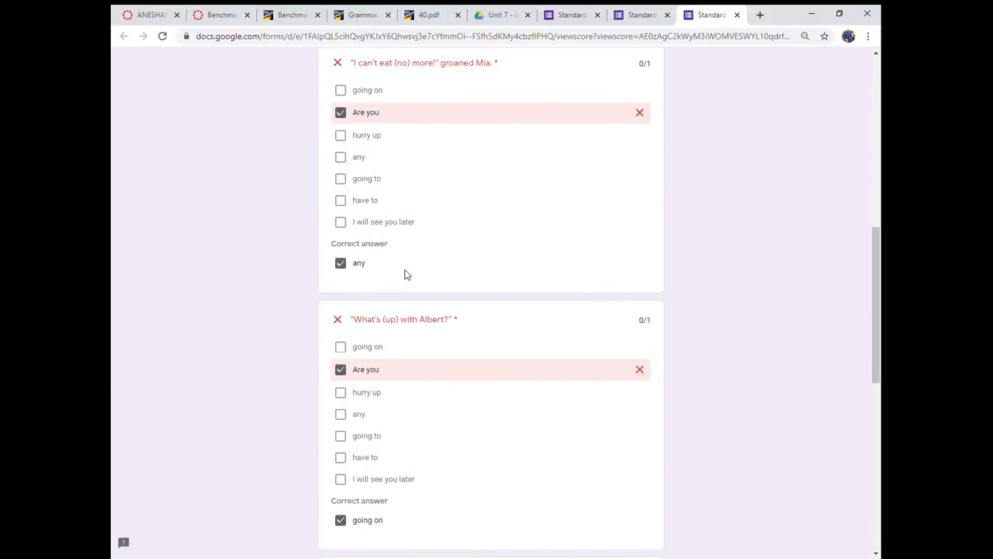
{"action": "scroll", "coordinate": [404, 272], "scroll_direction": "up", "scroll_amount": 4}
{"action": "scroll", "coordinate": [396, 314], "scroll_direction": "up", "scroll_amount": 2}
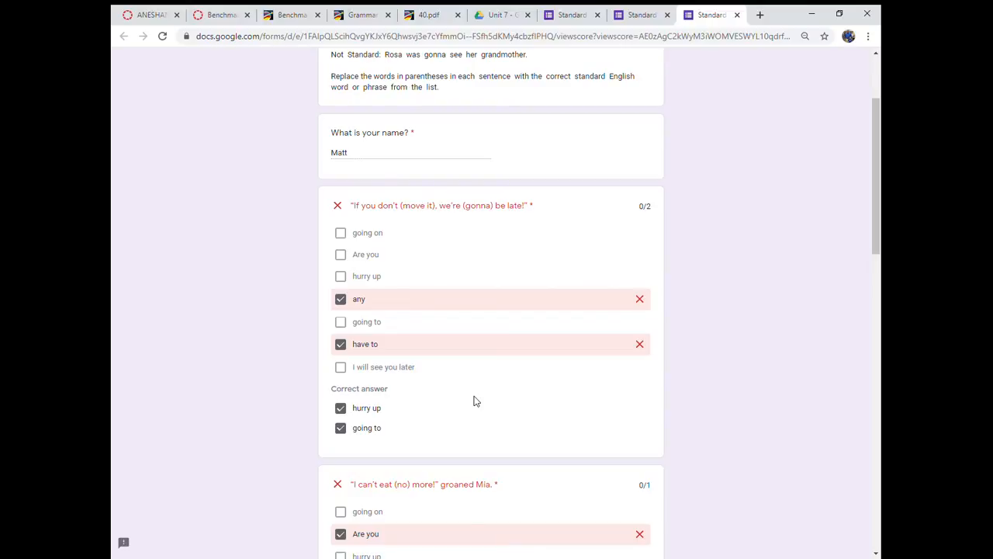
{"action": "scroll", "coordinate": [477, 401], "scroll_direction": "down", "scroll_amount": 8}
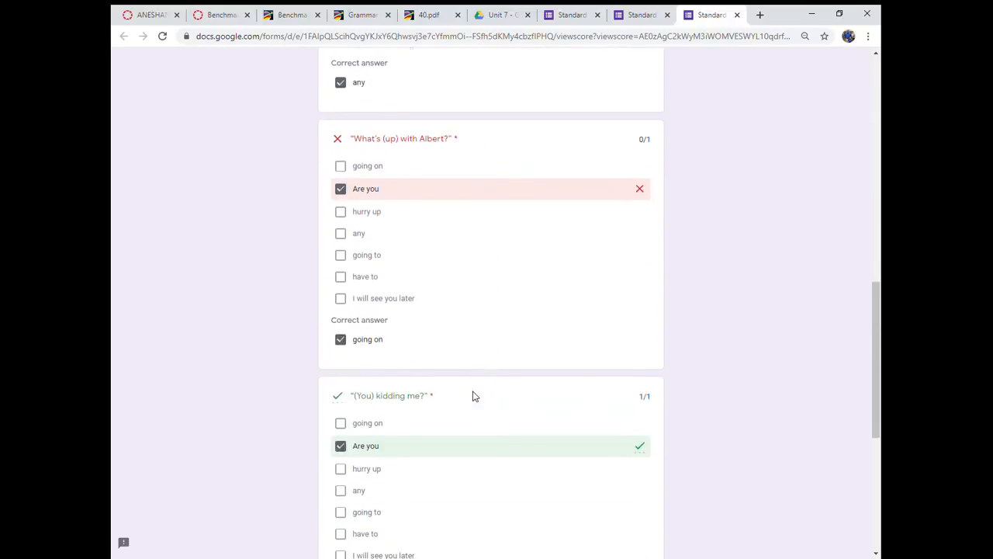
{"action": "scroll", "coordinate": [474, 396], "scroll_direction": "up", "scroll_amount": 10}
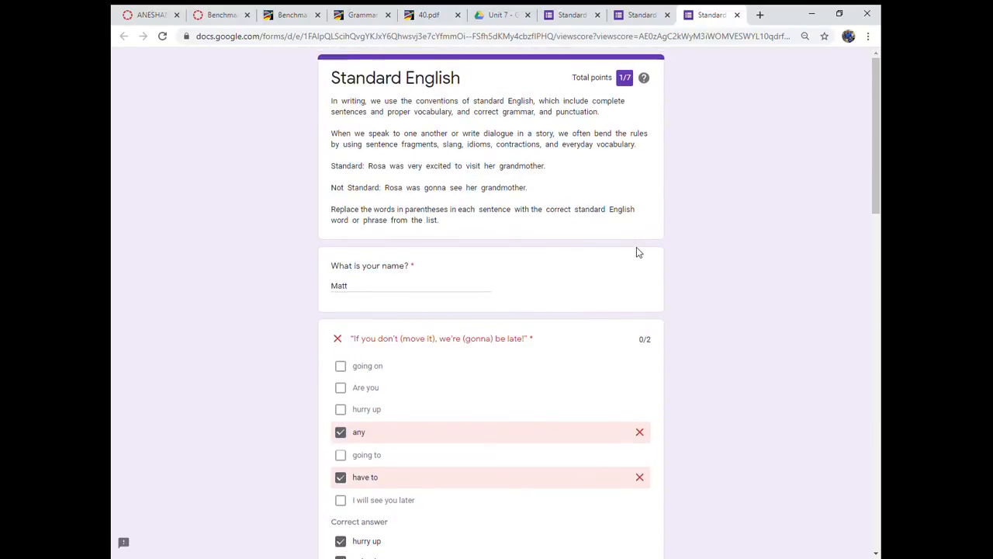
- Return to the form editor, close the send options, and examine the response summary's insights and frequently missed questions
{"action": "left_click", "coordinate": [639, 17]}
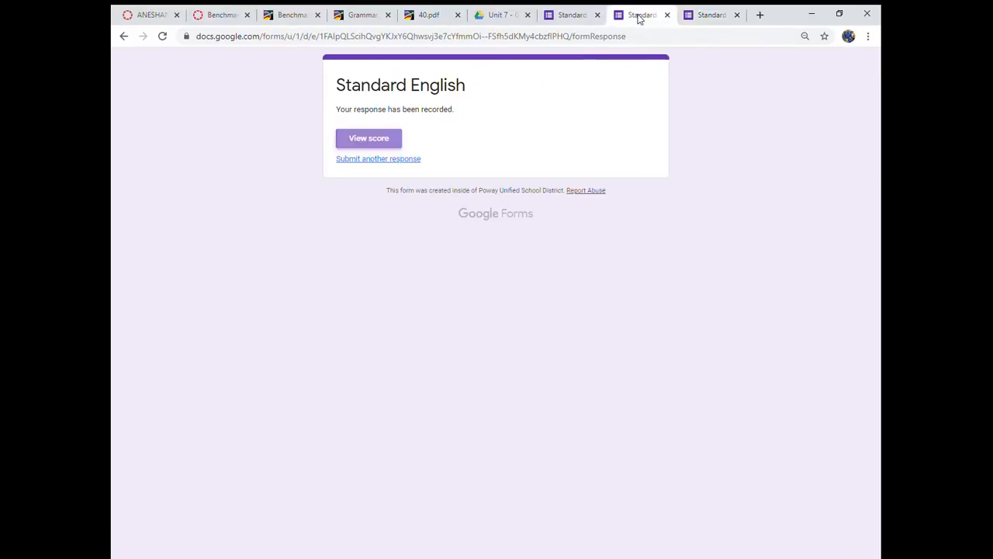
{"action": "left_click", "coordinate": [563, 18]}
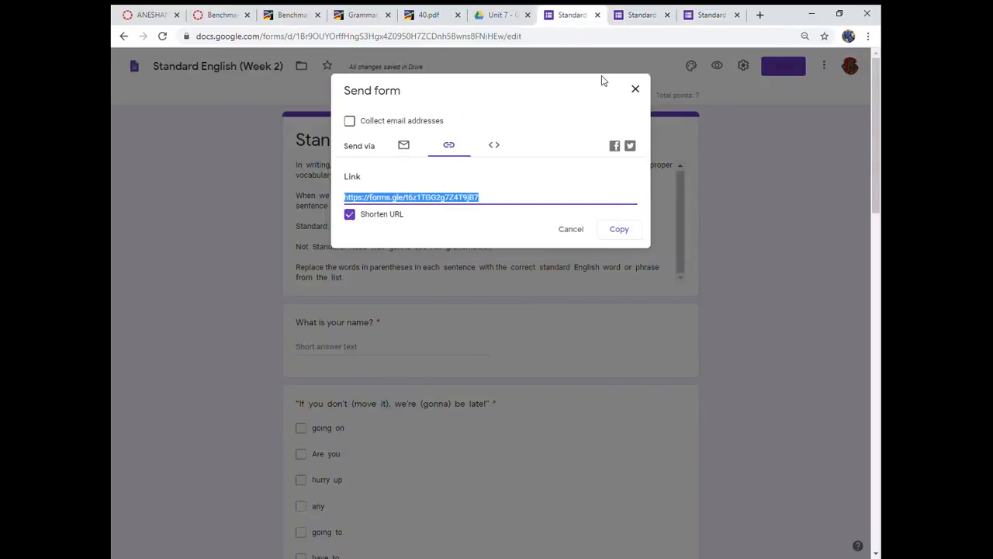
{"action": "left_click", "coordinate": [635, 90]}
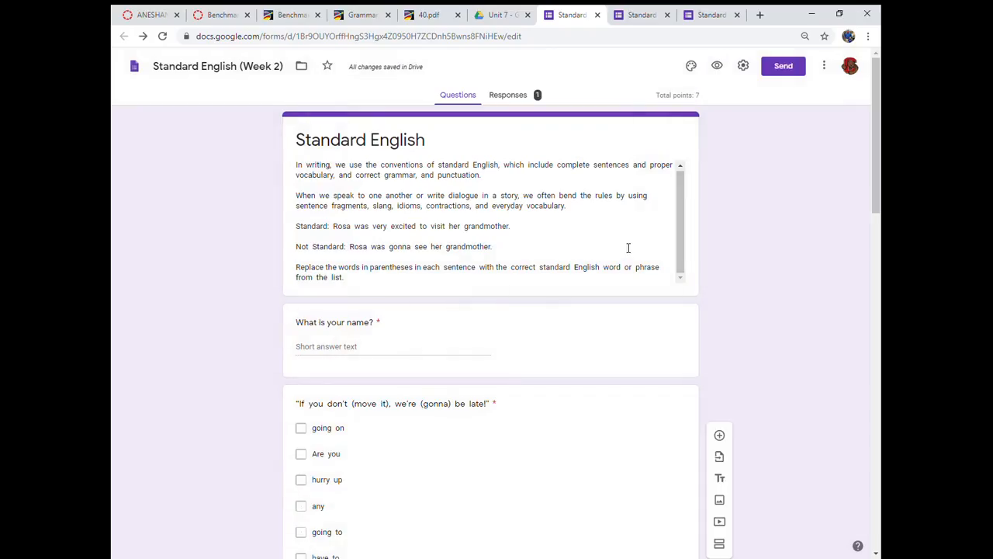
{"action": "left_click", "coordinate": [519, 99]}
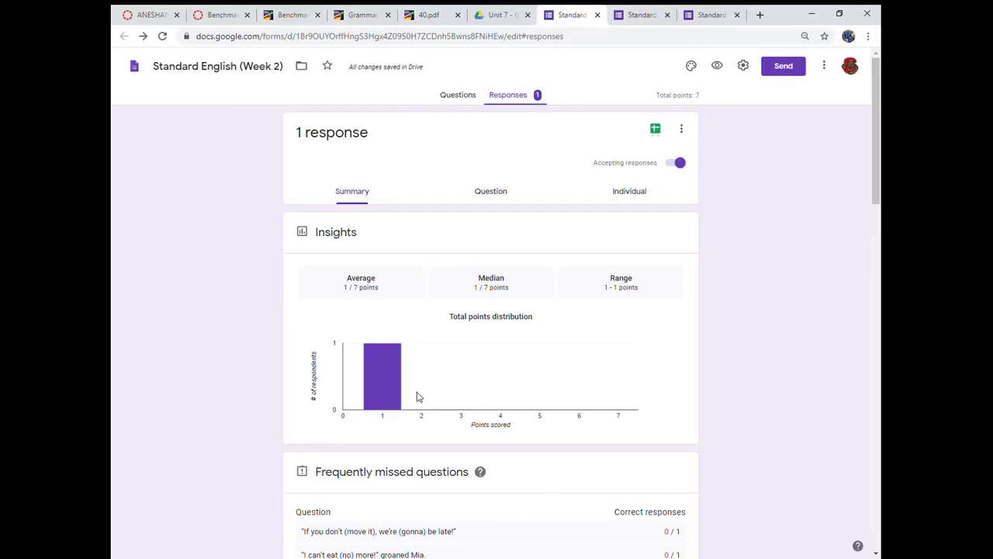
{"action": "scroll", "coordinate": [432, 381], "scroll_direction": "down", "scroll_amount": 1}
{"action": "scroll", "coordinate": [431, 381], "scroll_direction": "up", "scroll_amount": 1}
{"action": "scroll", "coordinate": [429, 365], "scroll_direction": "down", "scroll_amount": 4}
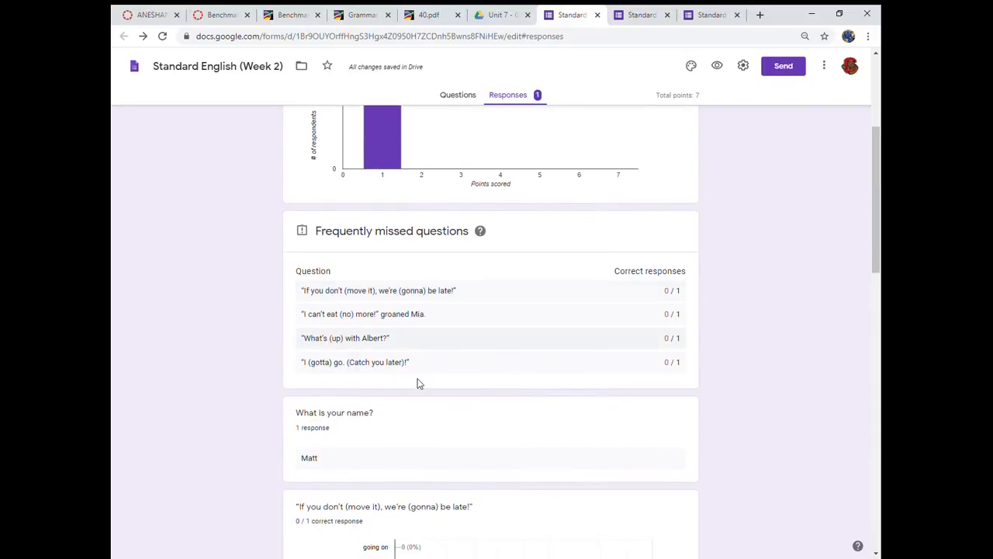
{"action": "scroll", "coordinate": [457, 394], "scroll_direction": "up", "scroll_amount": 3}
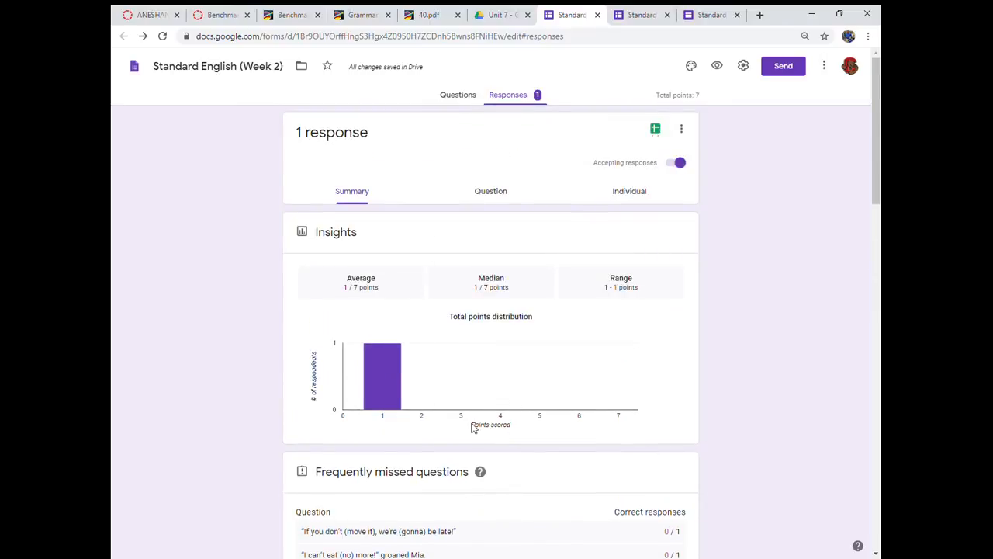
- View the responses by question, and look through the student's individual response
{"action": "left_click", "coordinate": [504, 196]}
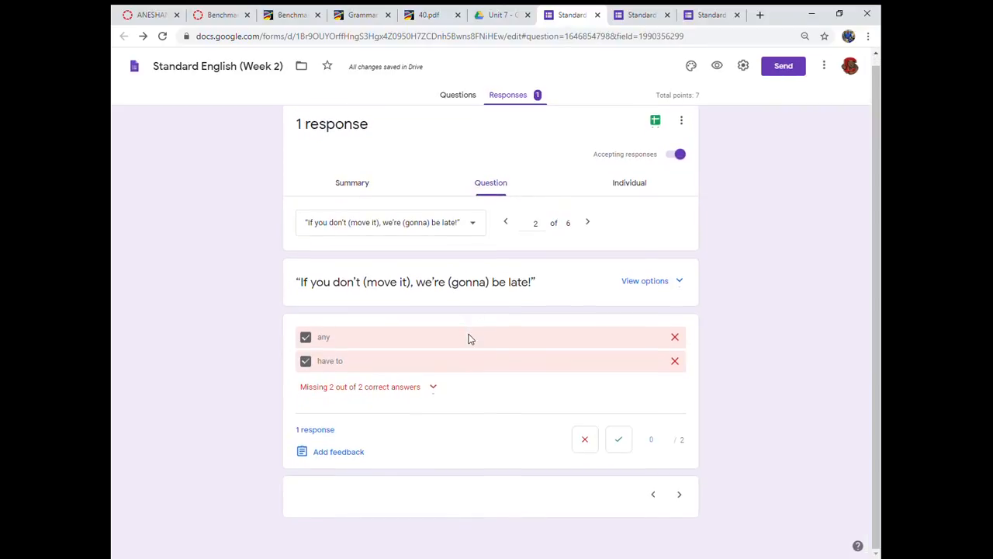
{"action": "left_click", "coordinate": [630, 194]}
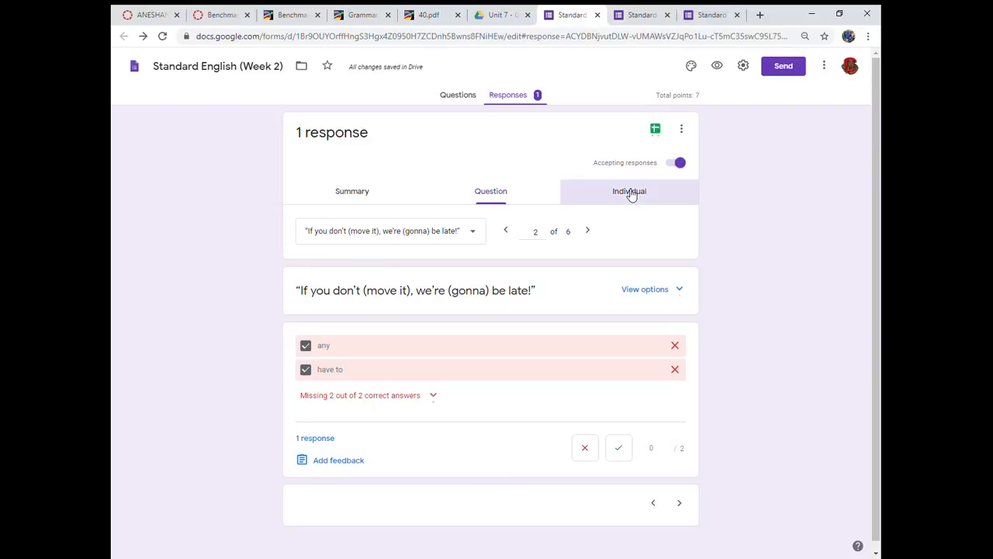
{"action": "scroll", "coordinate": [374, 374], "scroll_direction": "down", "scroll_amount": 3}
{"action": "scroll", "coordinate": [376, 373], "scroll_direction": "down", "scroll_amount": 3}
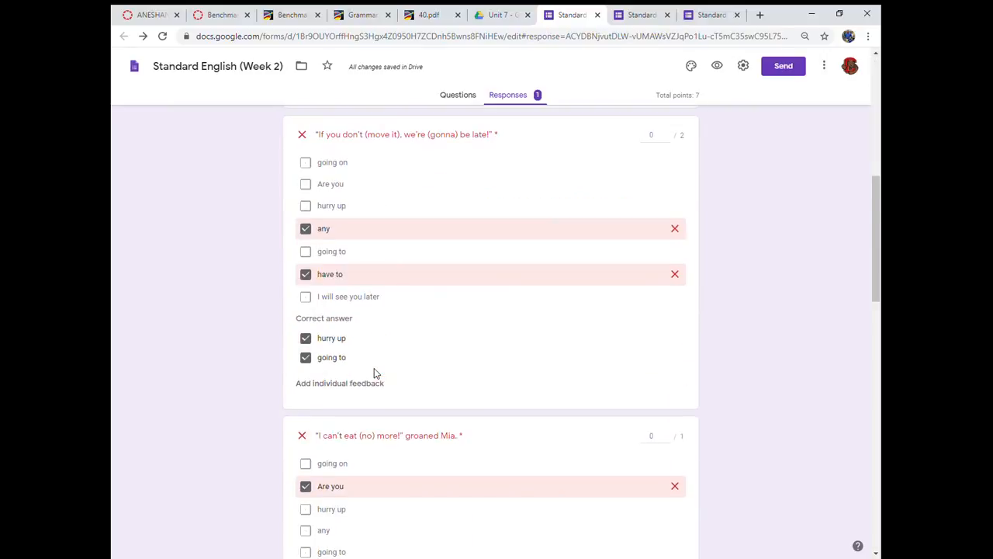
- Create a new spreadsheet as the destination for the Standard English (Week 2) form responses
{"action": "scroll", "coordinate": [377, 369], "scroll_direction": "up", "scroll_amount": 6}
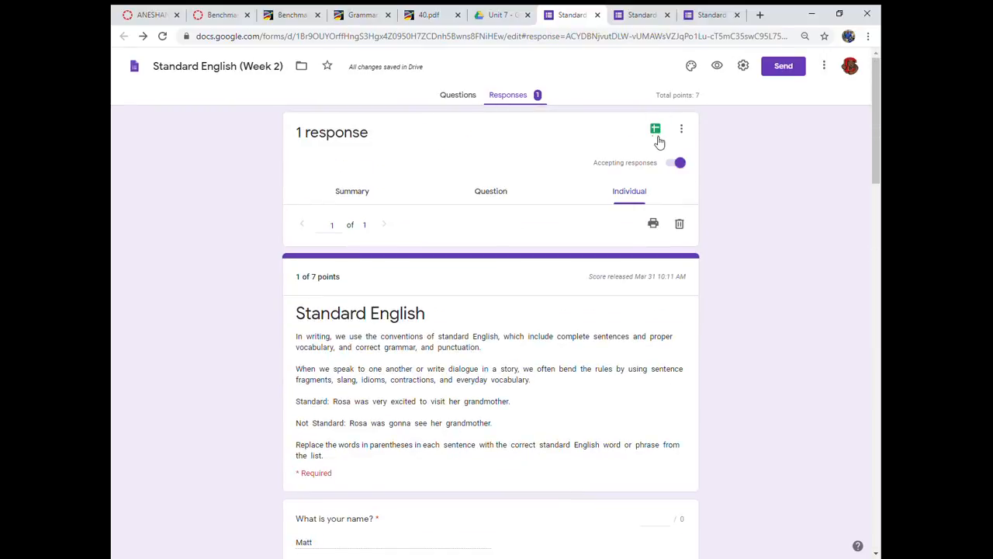
{"action": "left_click", "coordinate": [655, 129]}
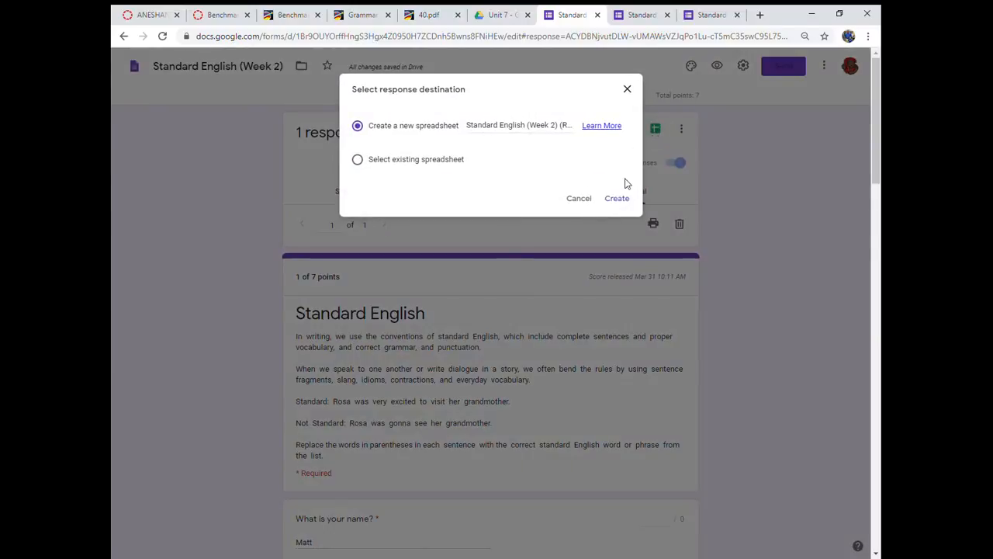
{"action": "left_click", "coordinate": [616, 204]}
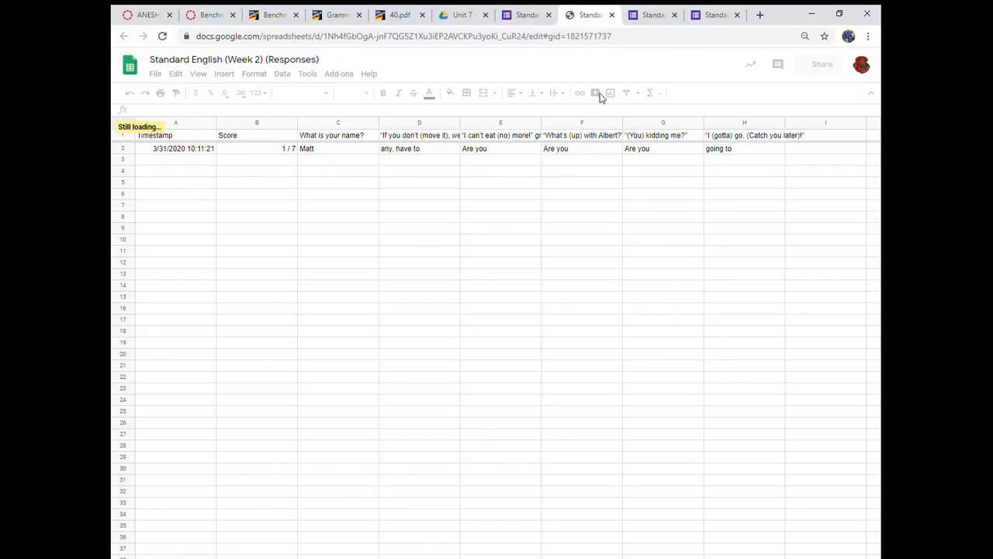
- Open the Reciprocal Pronouns (week 1) form from the Unit 7 folder in Google Drive and look through its questions
{"action": "left_click", "coordinate": [527, 15]}
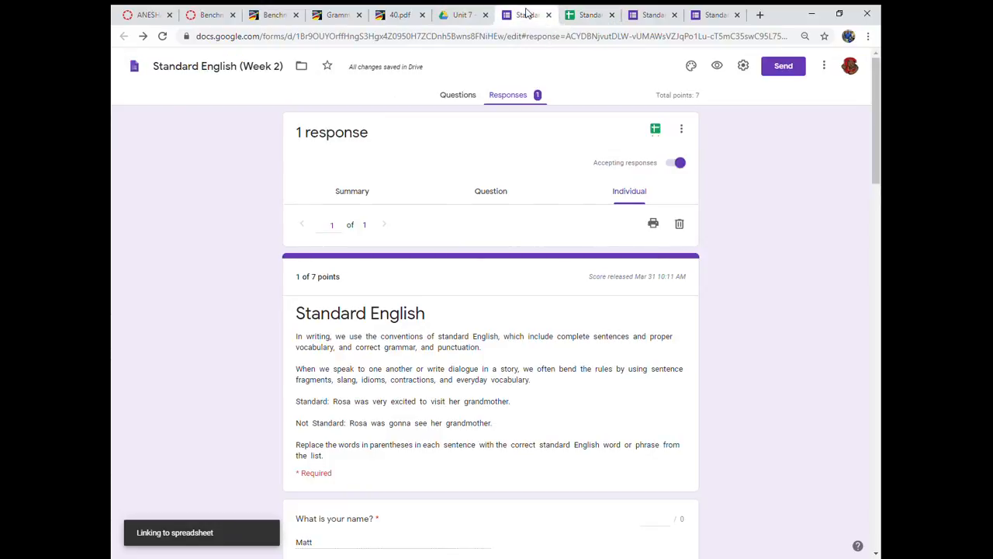
{"action": "left_click", "coordinate": [650, 16]}
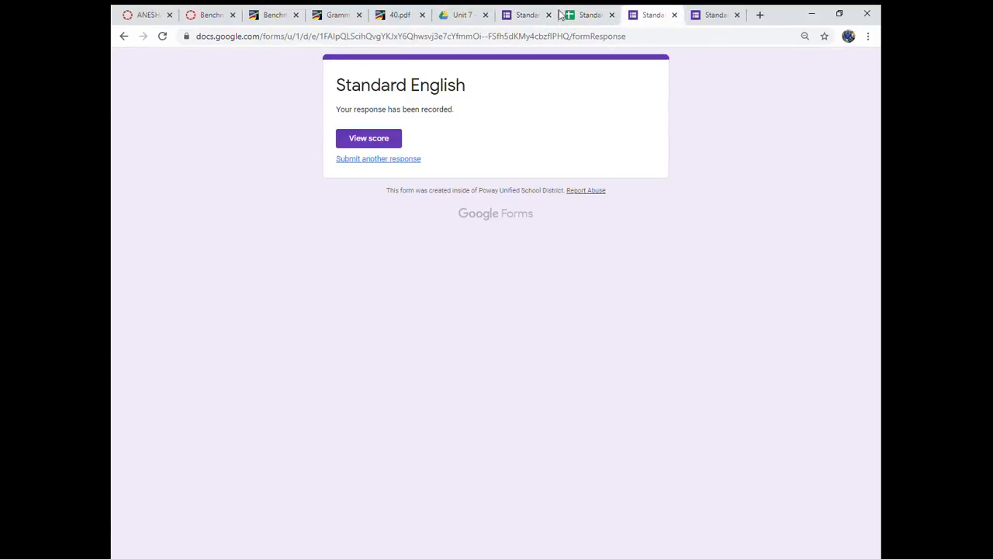
{"action": "left_click", "coordinate": [455, 16]}
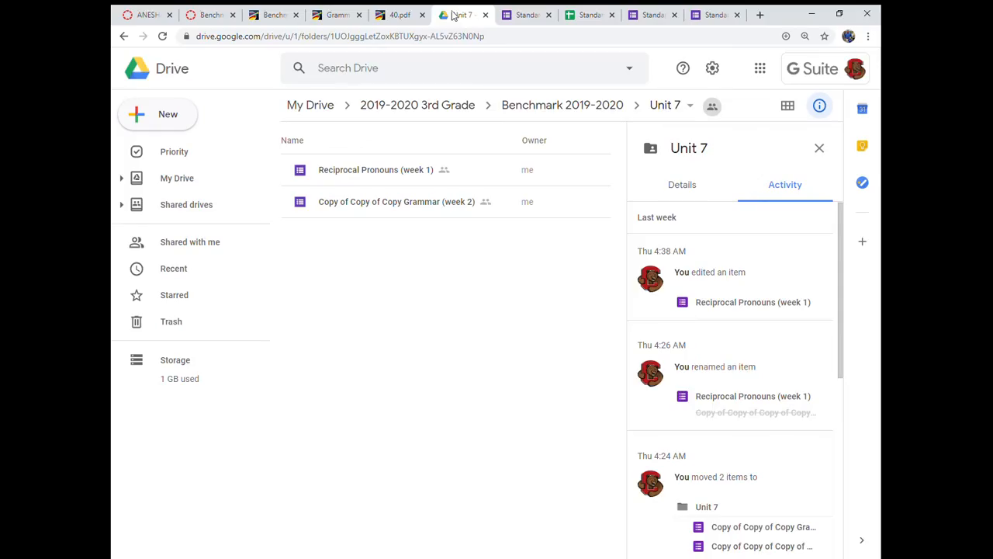
{"action": "double_click", "coordinate": [361, 176]}
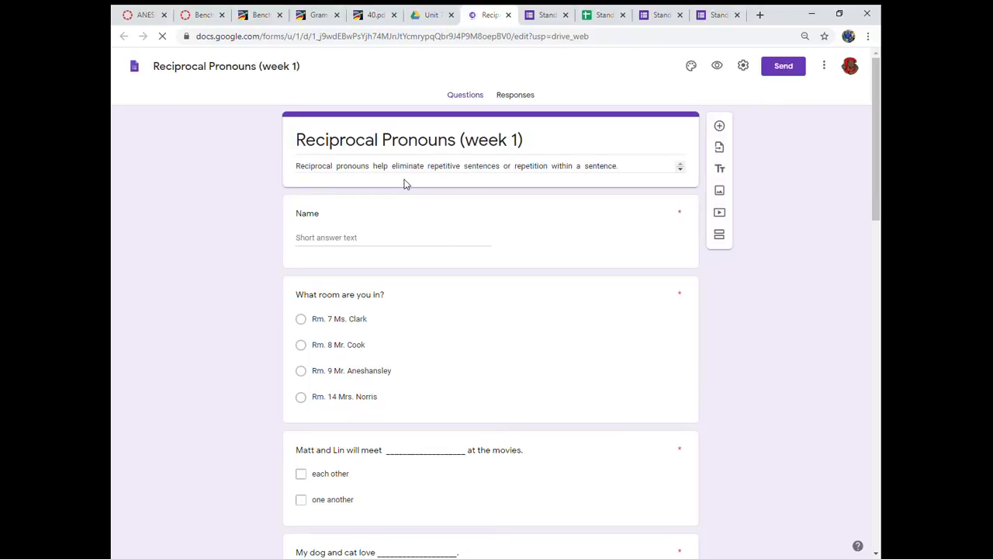
{"action": "scroll", "coordinate": [403, 225], "scroll_direction": "down", "scroll_amount": 1}
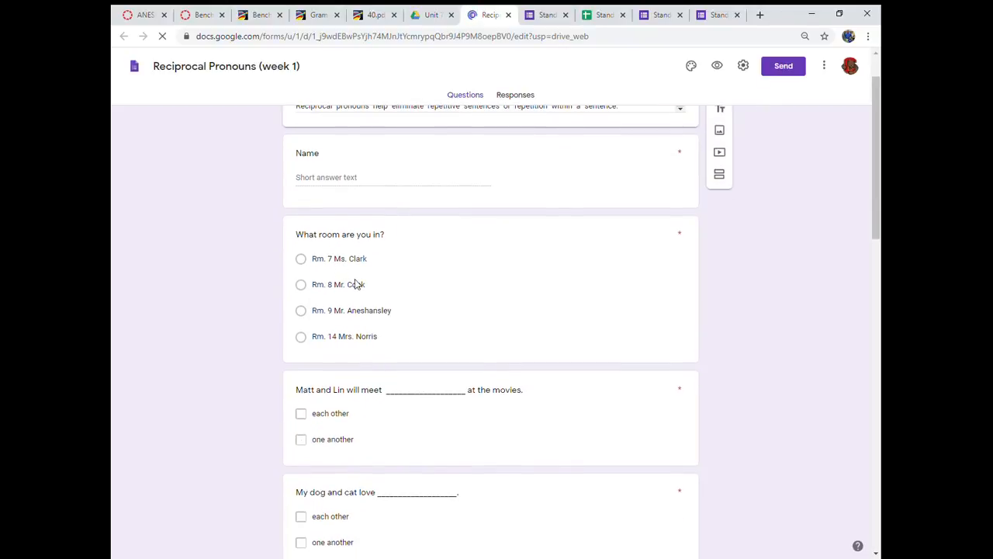
{"action": "scroll", "coordinate": [434, 299], "scroll_direction": "down", "scroll_amount": 5}
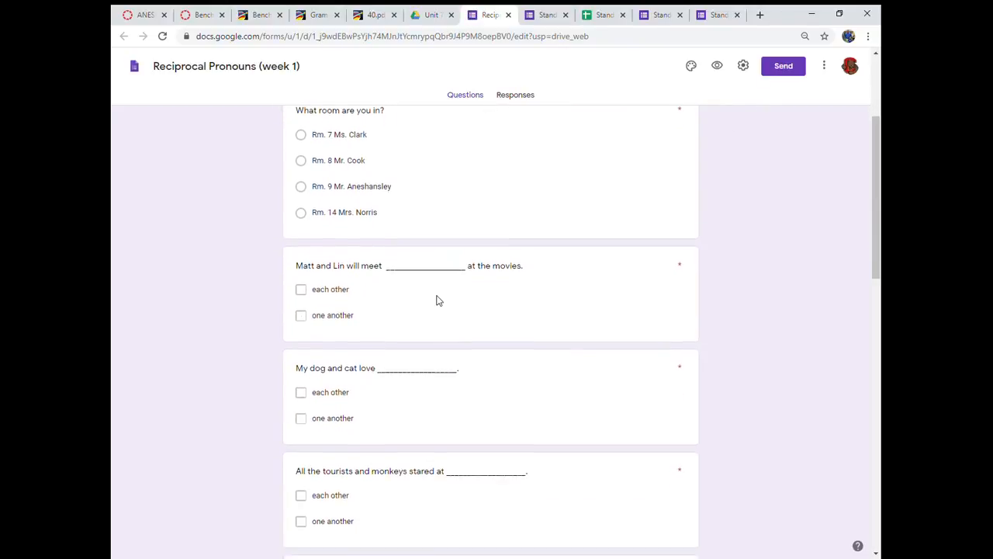
{"action": "scroll", "coordinate": [436, 300], "scroll_direction": "down", "scroll_amount": 7}
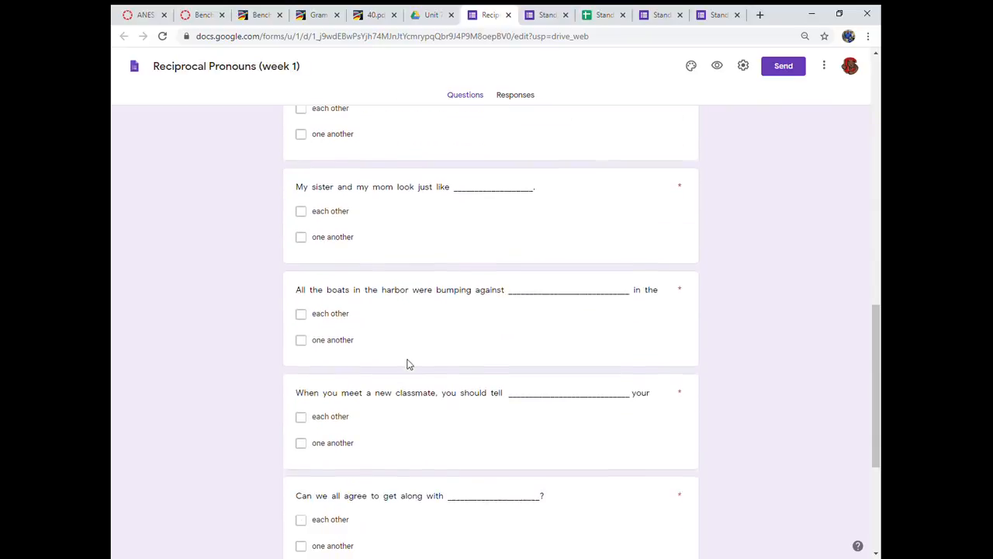
{"action": "scroll", "coordinate": [409, 371], "scroll_direction": "up", "scroll_amount": 15}
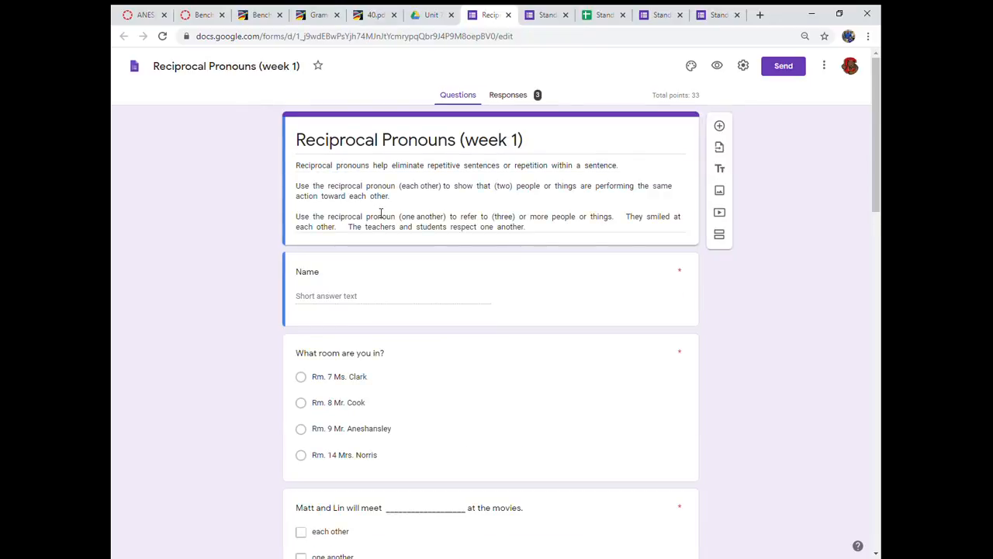
- Switch back to the Standard English (Week 2) responses spreadsheet in Google Sheets
{"action": "left_click", "coordinate": [427, 15]}
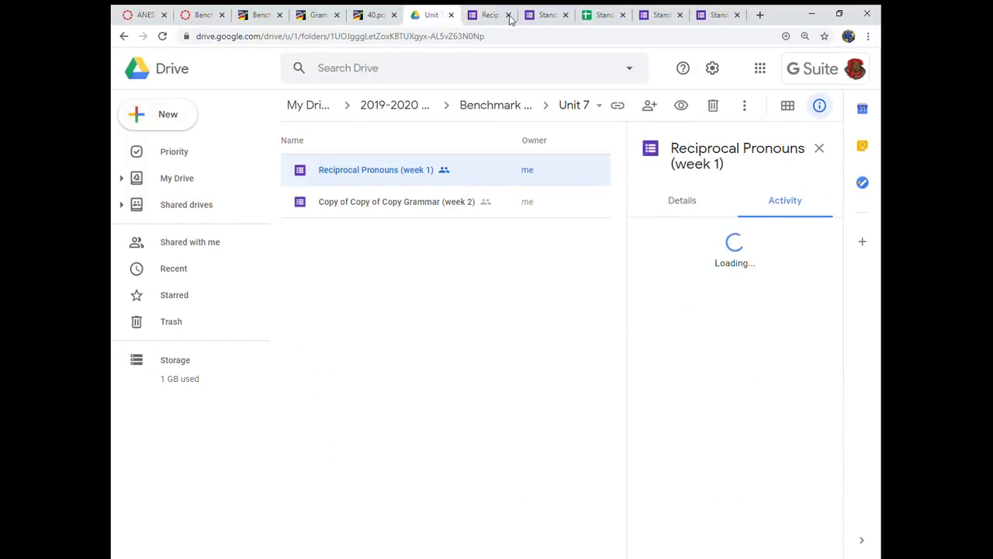
{"action": "left_click", "coordinate": [605, 14]}
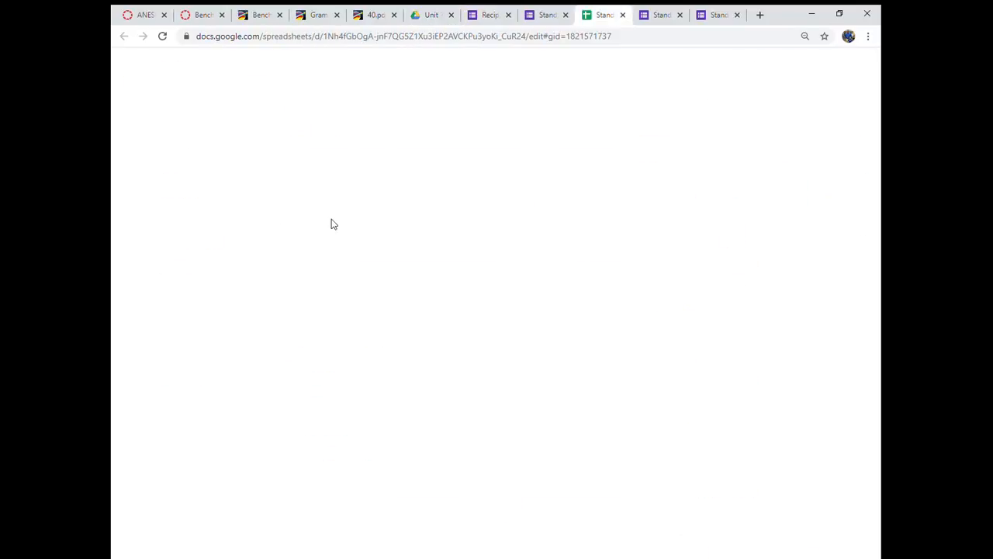